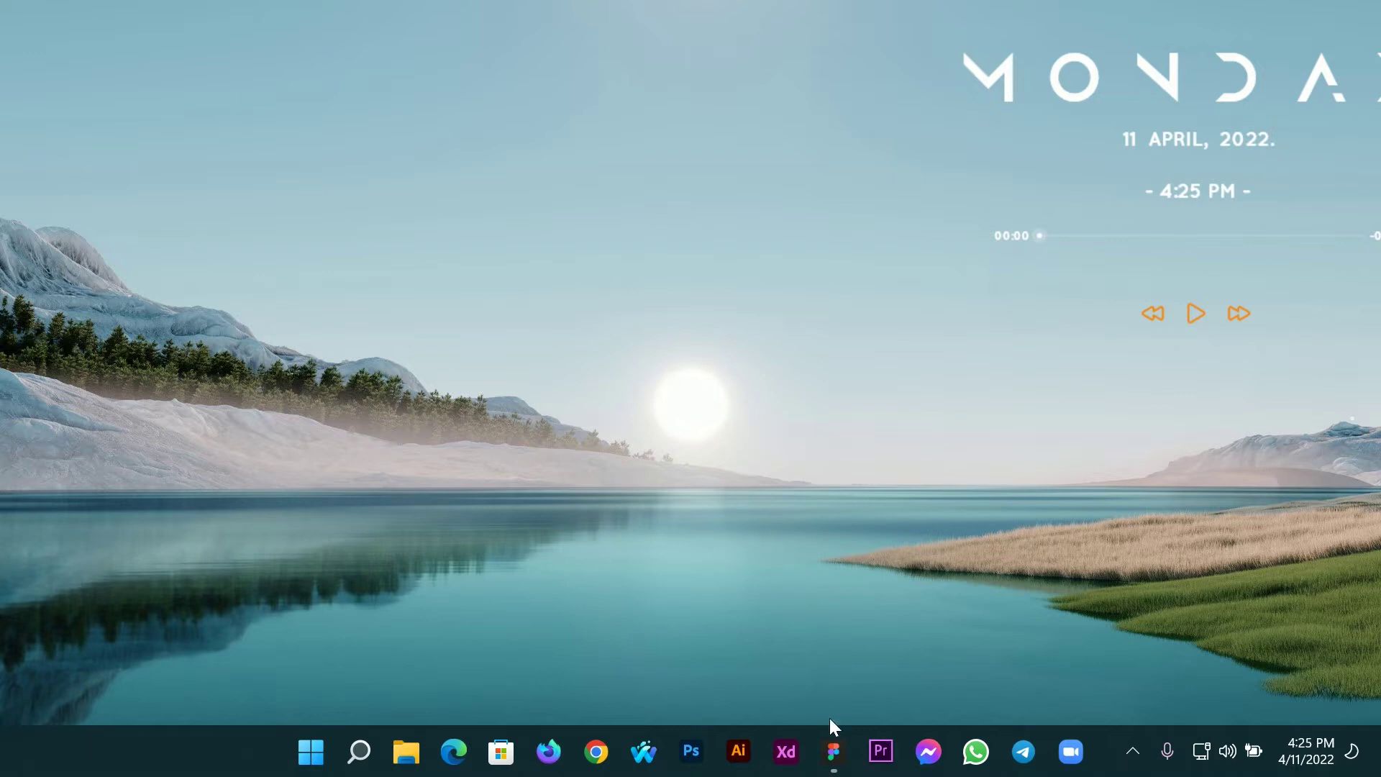
Switch to Figma and examine the Auto Layout Type diagram's heading and its Fixed Width, Hug Content and Fill Container labels
{"action": "left_click", "coordinate": [835, 751]}
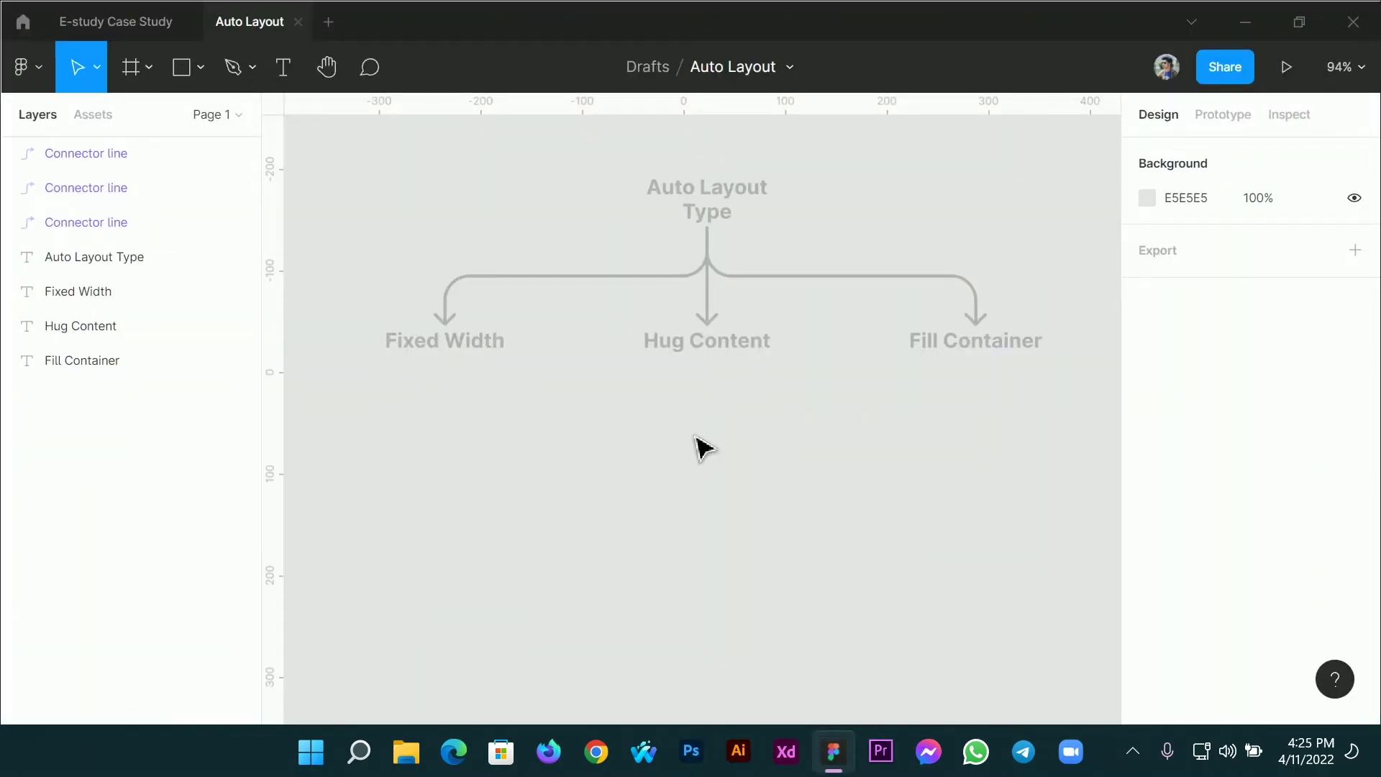
{"action": "left_click", "coordinate": [722, 224]}
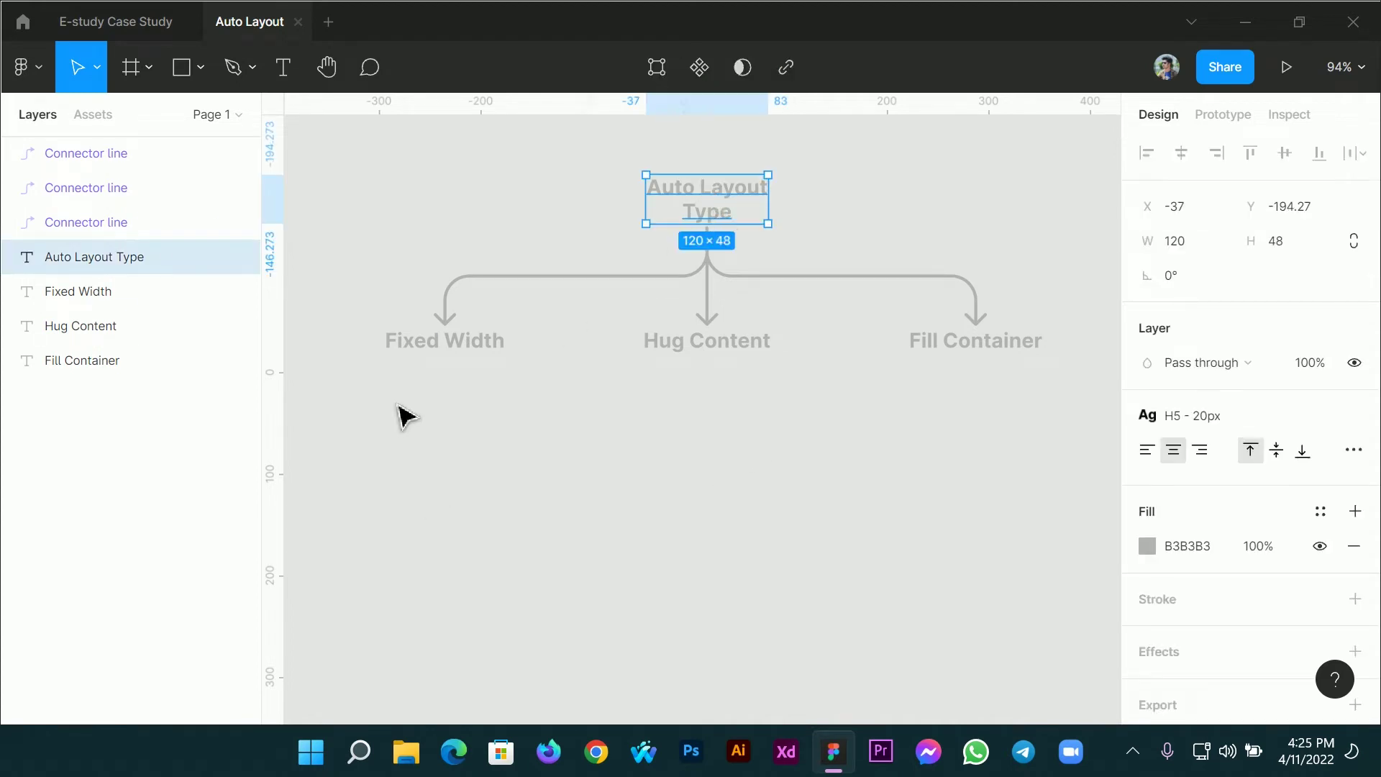
{"action": "left_click", "coordinate": [475, 343]}
{"action": "left_click", "coordinate": [712, 344]}
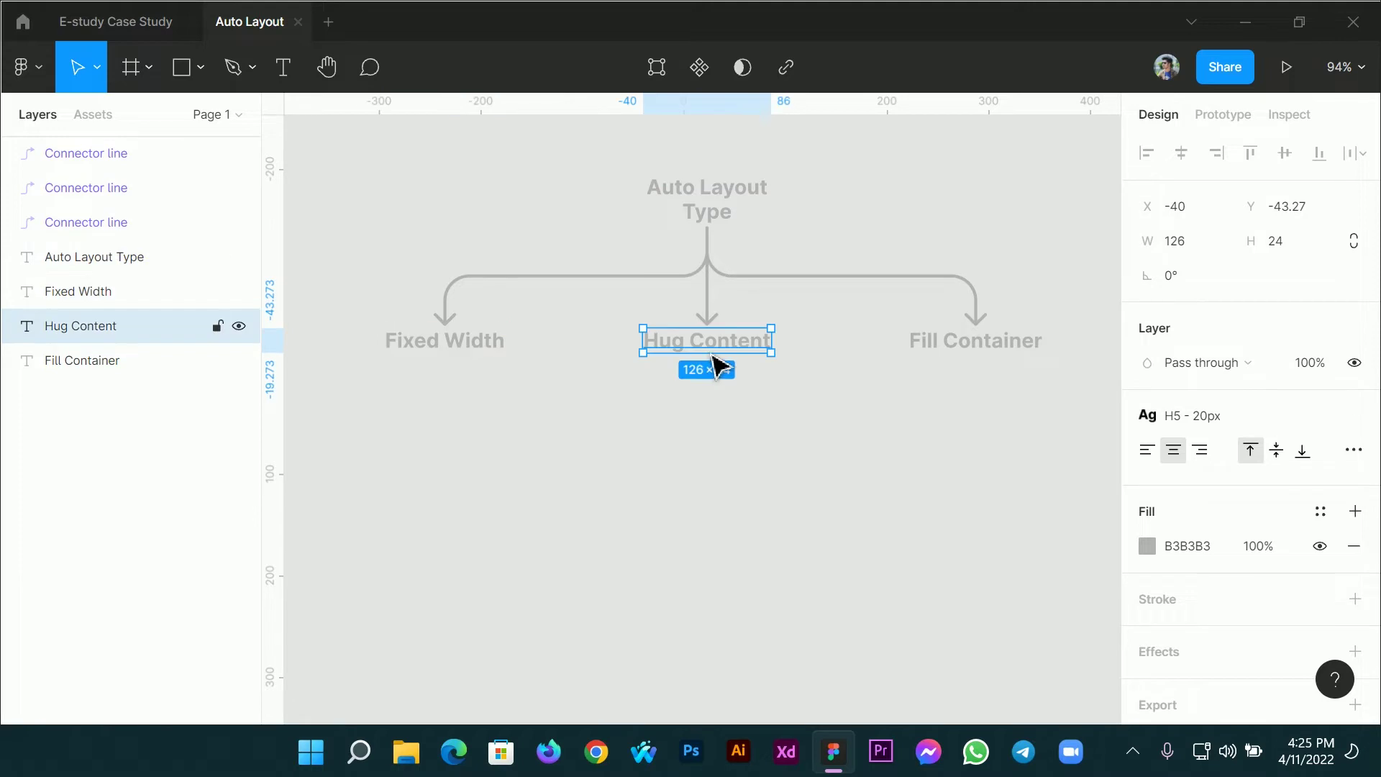
{"action": "left_click", "coordinate": [974, 358]}
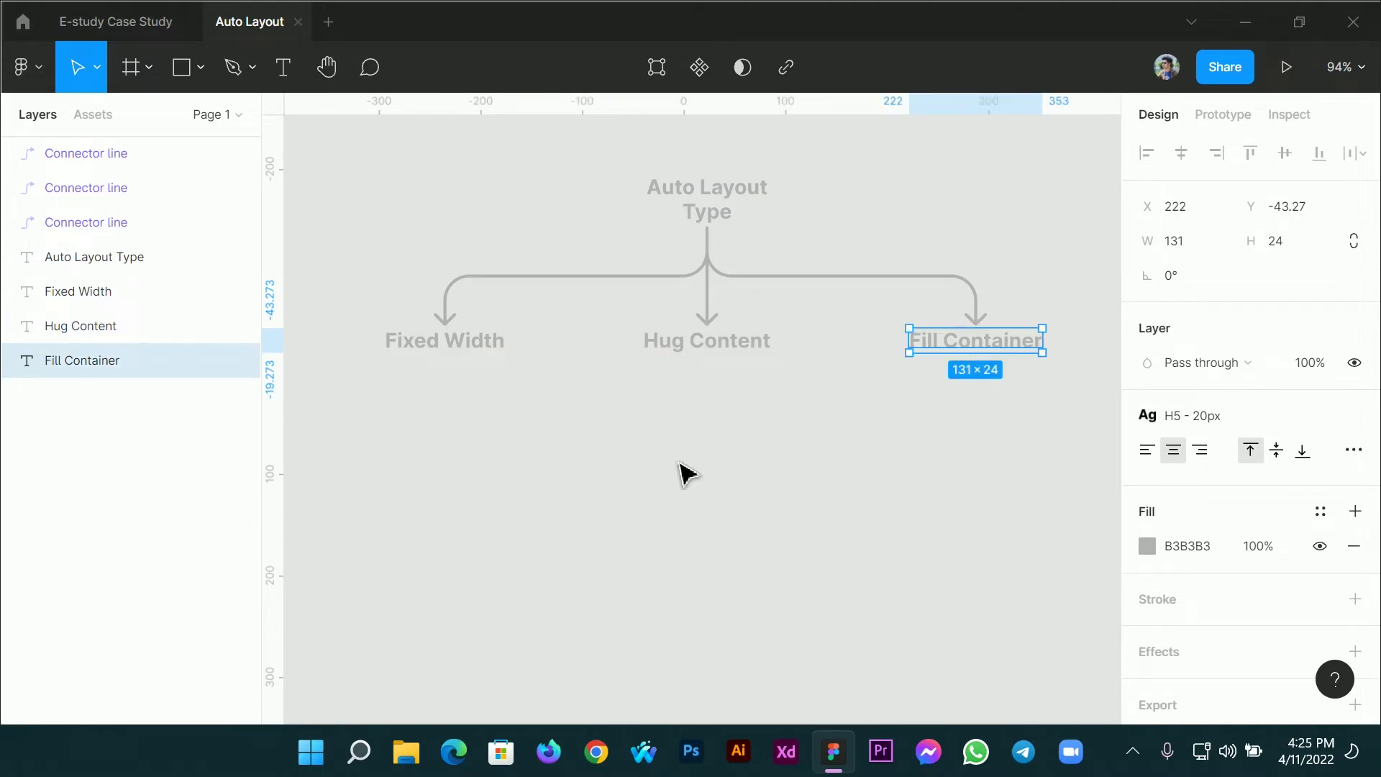
{"action": "left_click", "coordinate": [709, 455]}
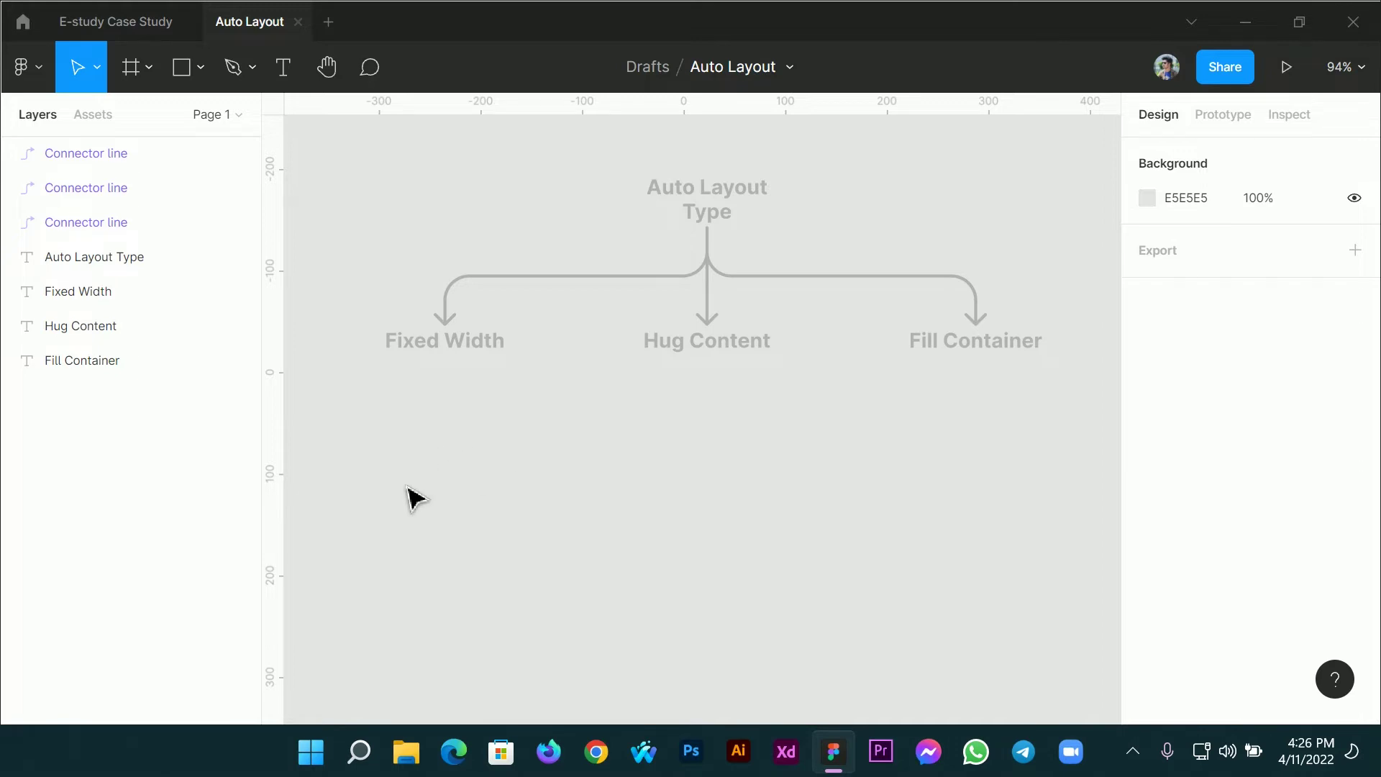
Add a text layer reading "Button" in the empty canvas area below the Fixed Width label
{"action": "key", "text": "t"}
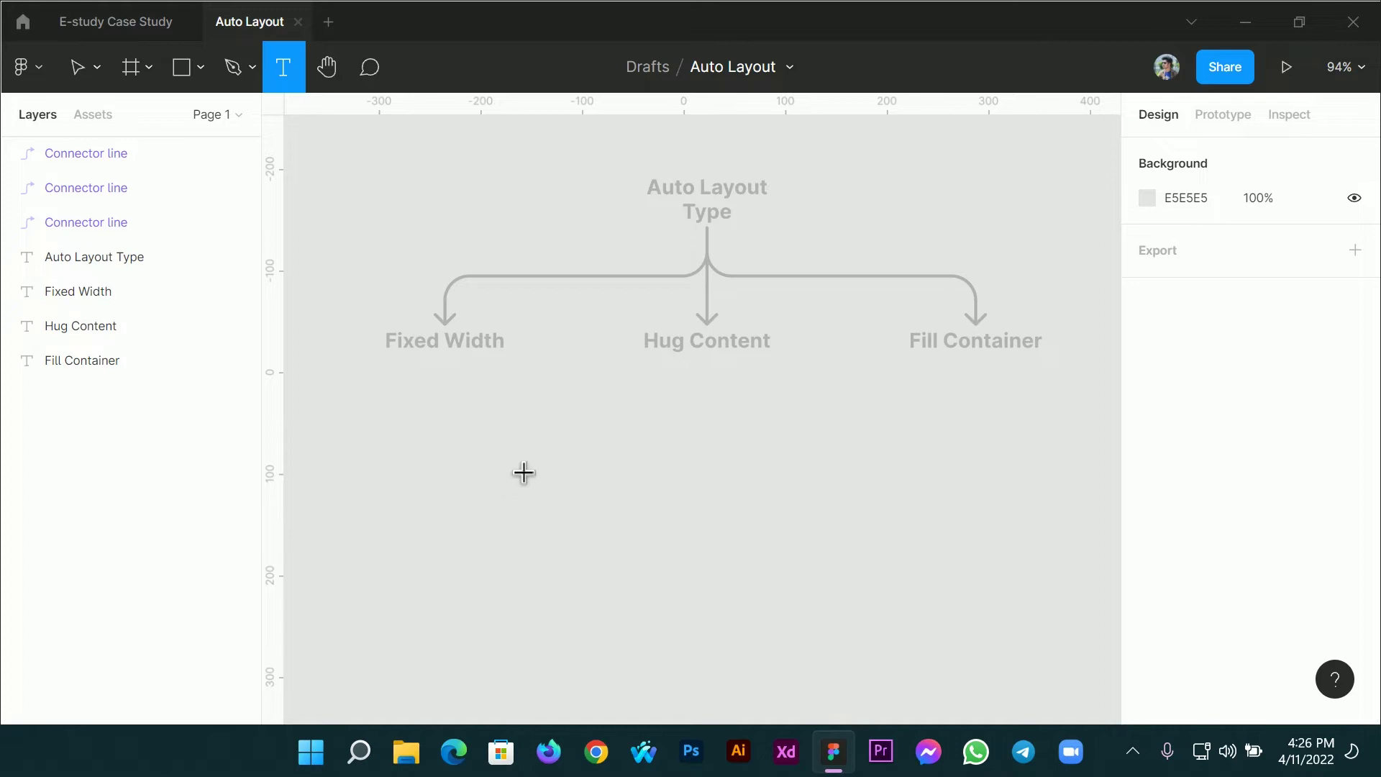
{"action": "left_click", "coordinate": [511, 473]}
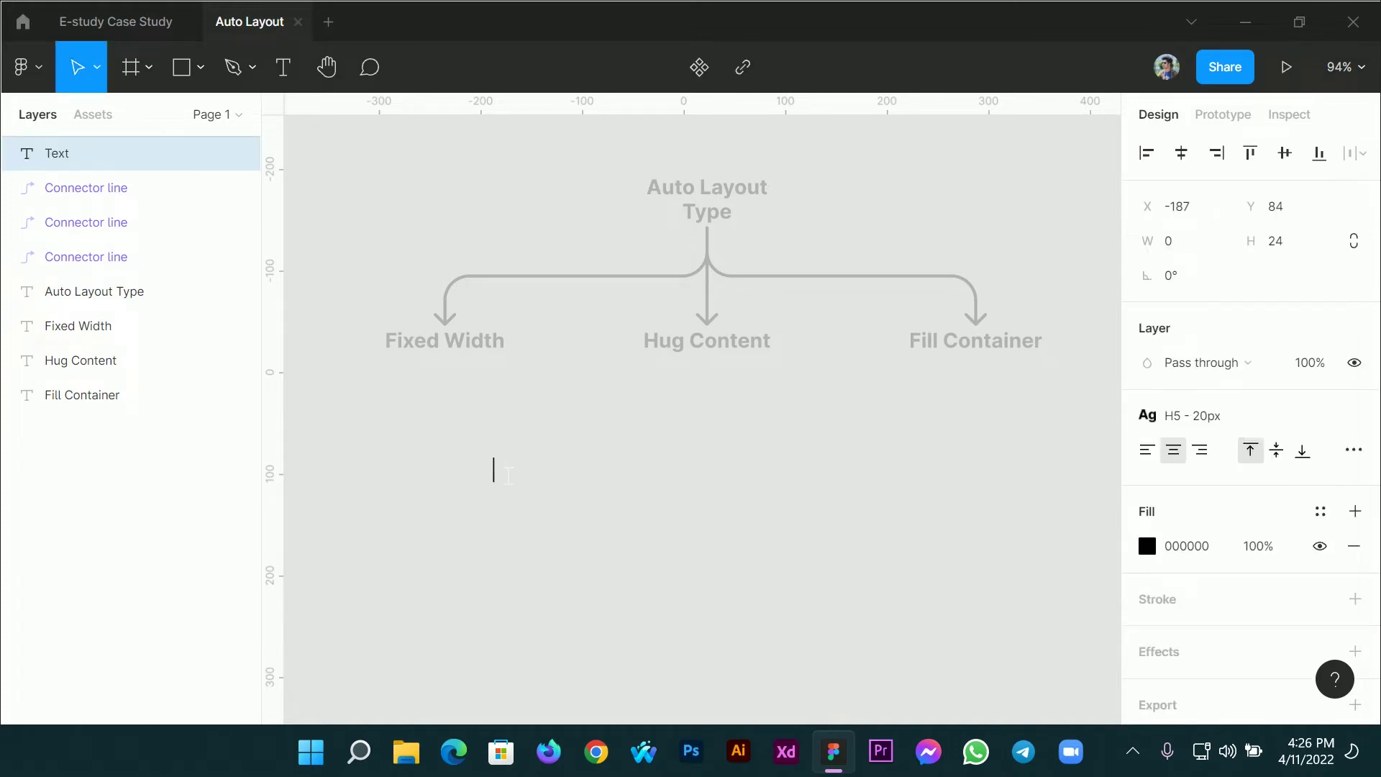
{"action": "type", "text": "Butt"}
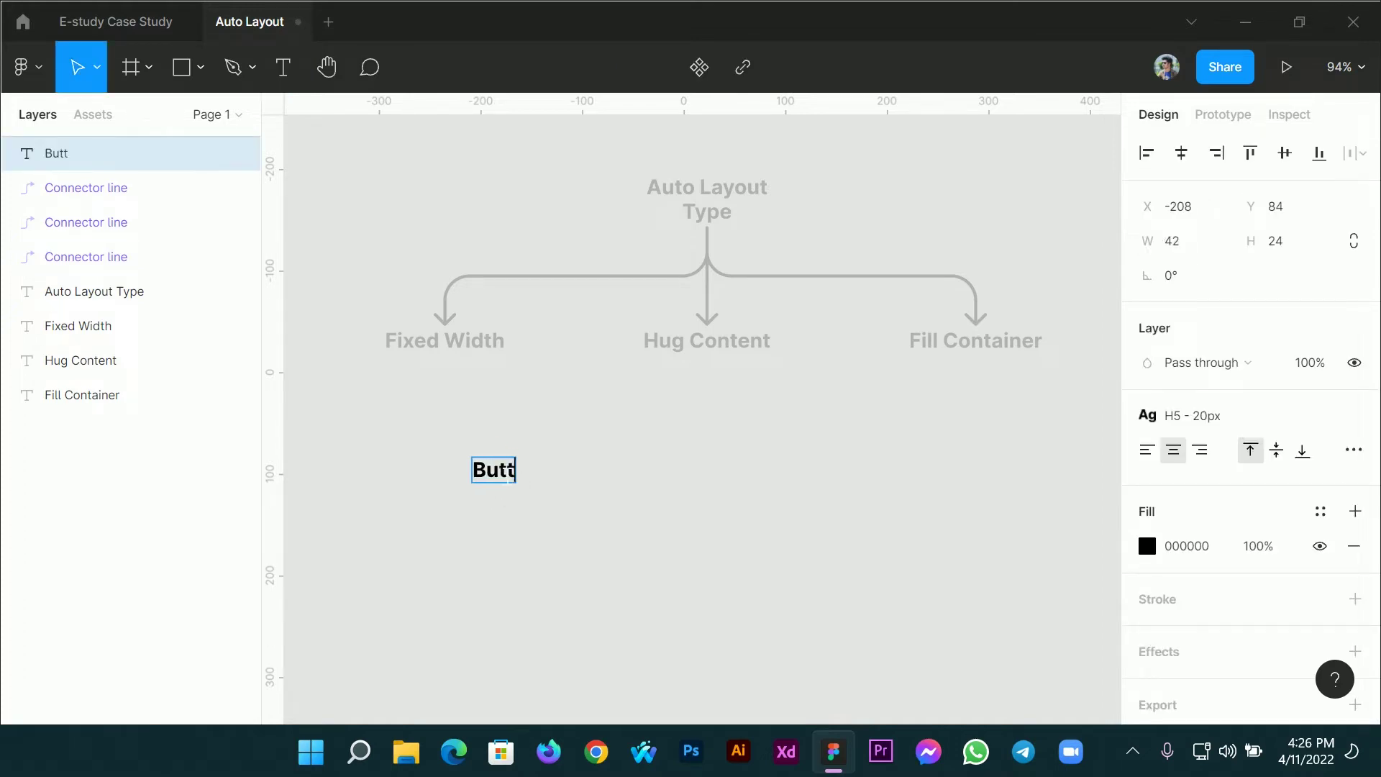
{"action": "type", "text": "on"}
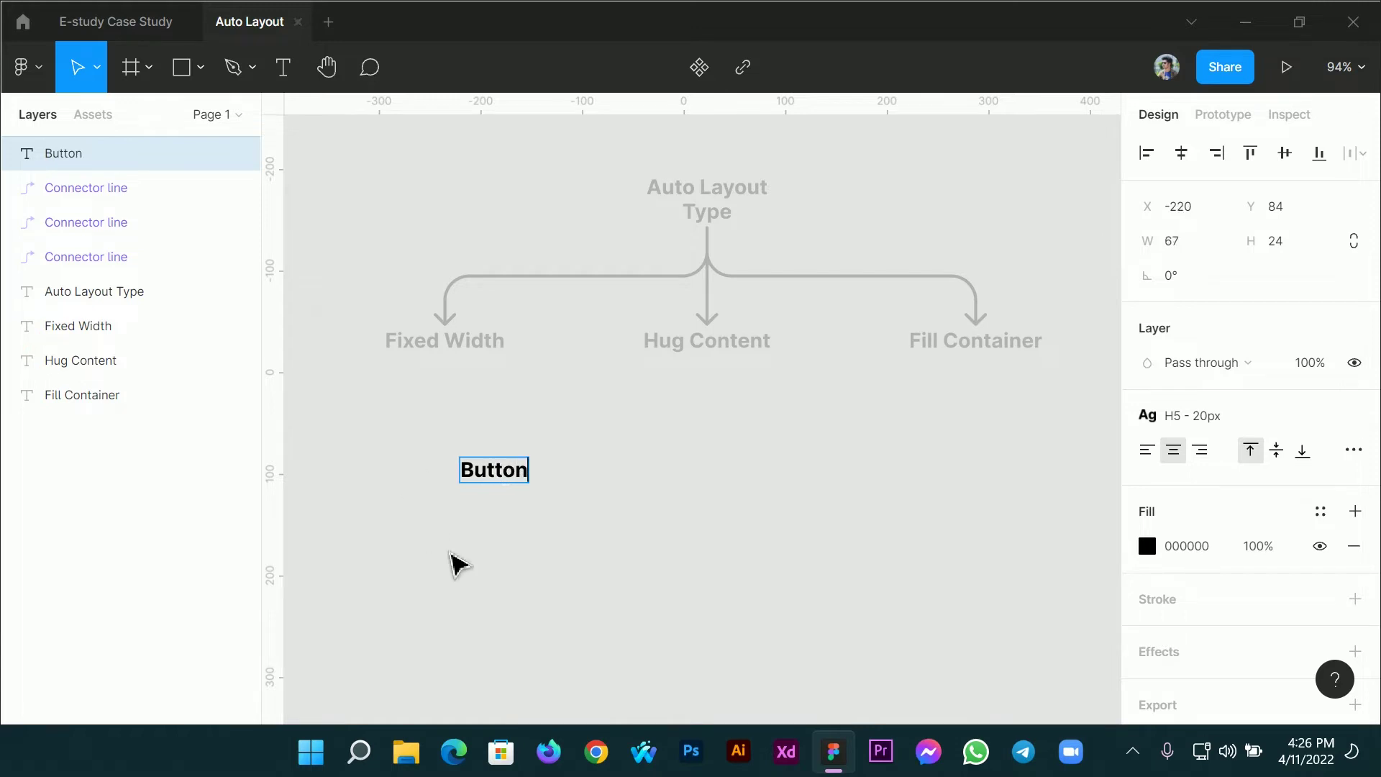
{"action": "key", "text": "Escape"}
{"action": "key", "text": "Escape"}
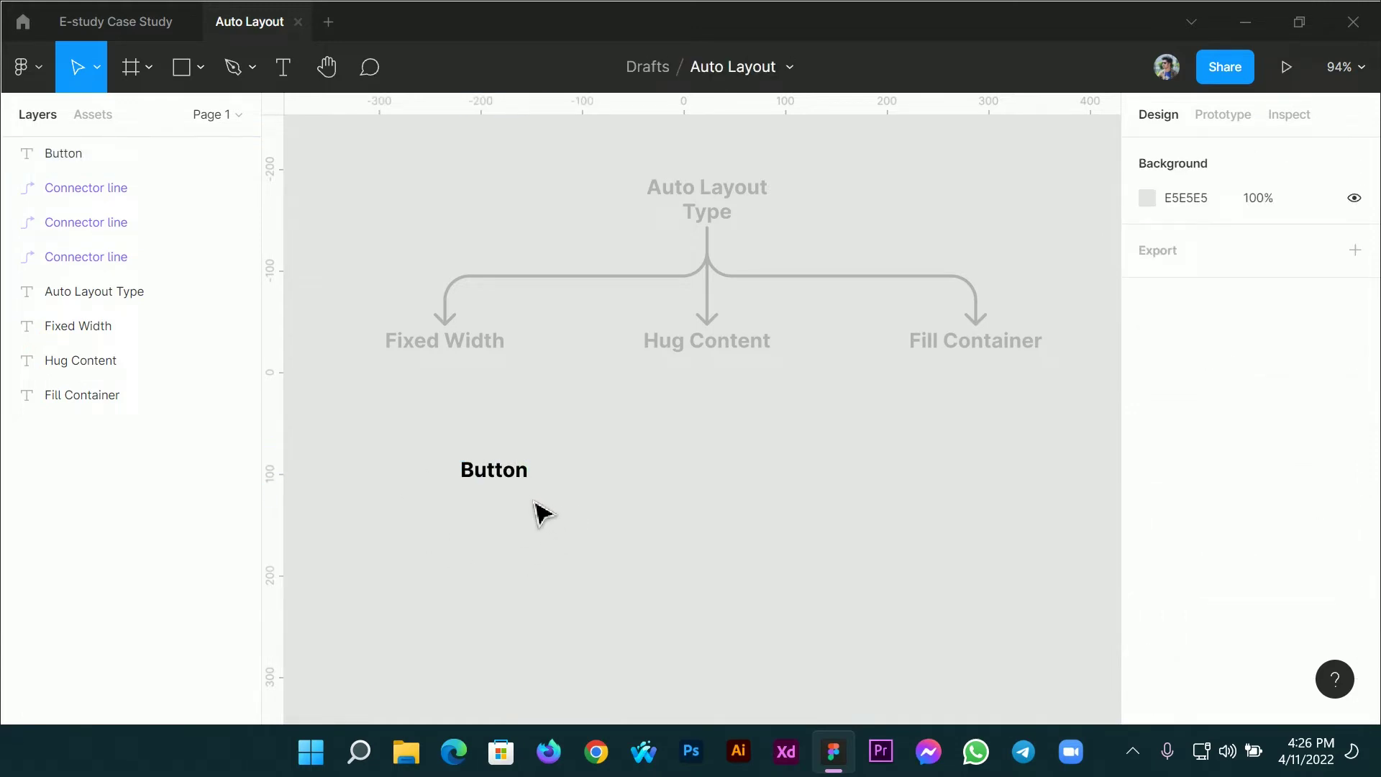
Wrap the Button text in an auto layout frame
{"action": "left_click_drag", "start_coordinate": [565, 509], "coordinate": [403, 437]}
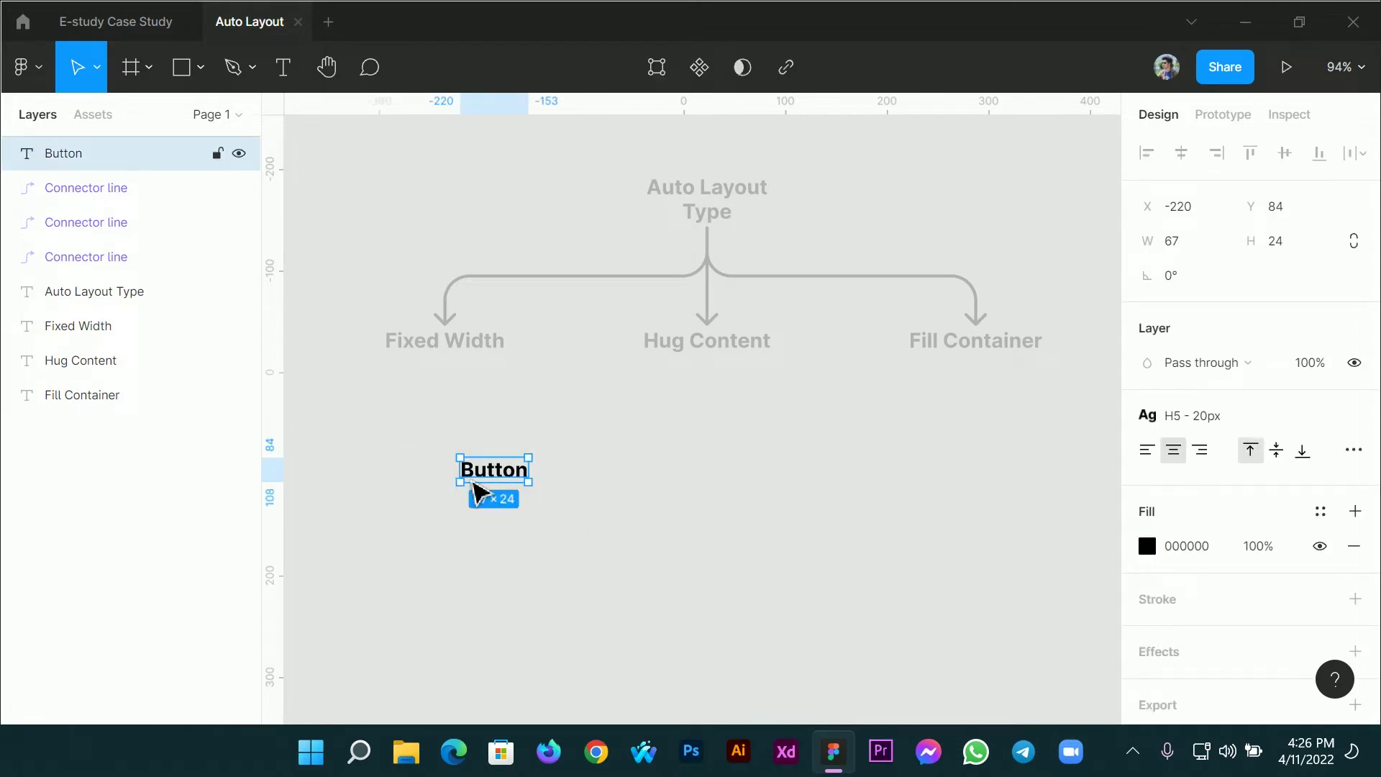
{"action": "key", "text": "shift+a"}
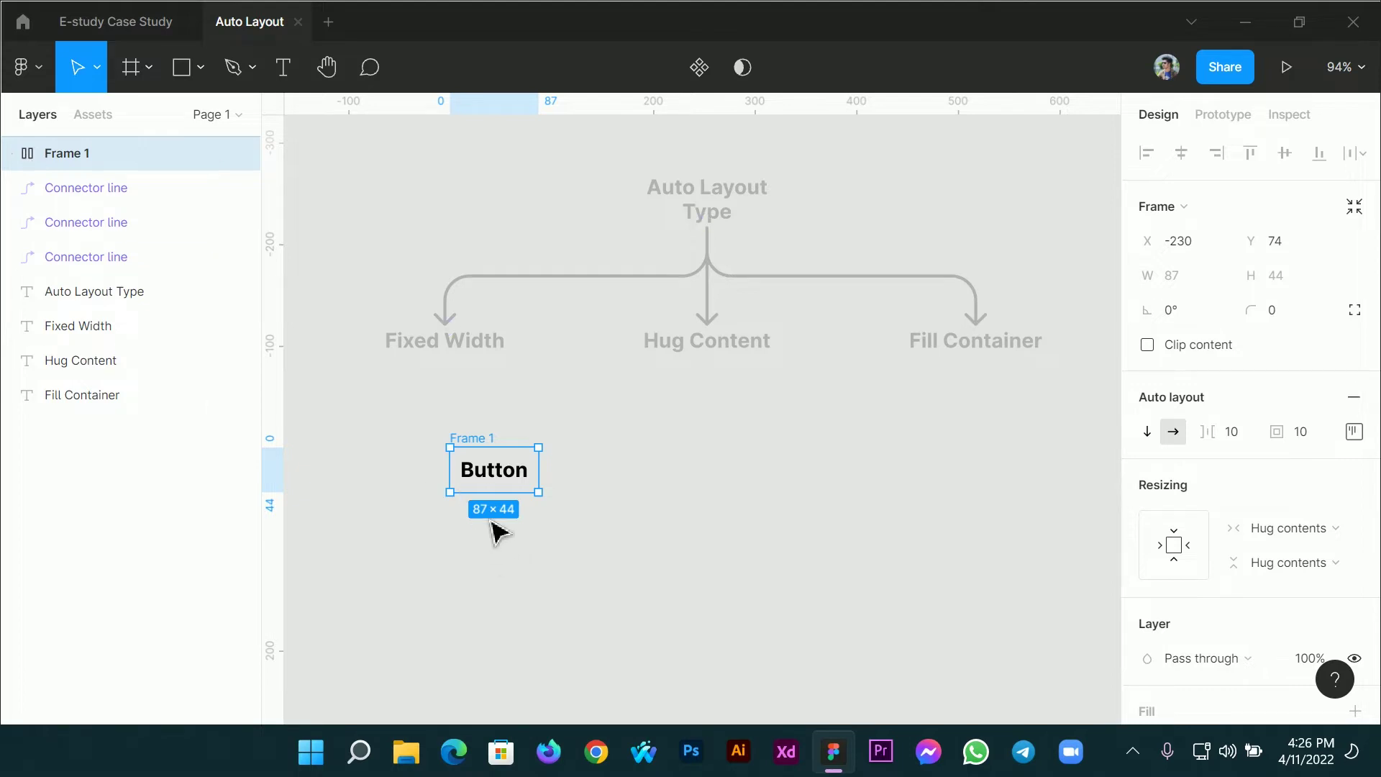
{"action": "left_click", "coordinate": [462, 541]}
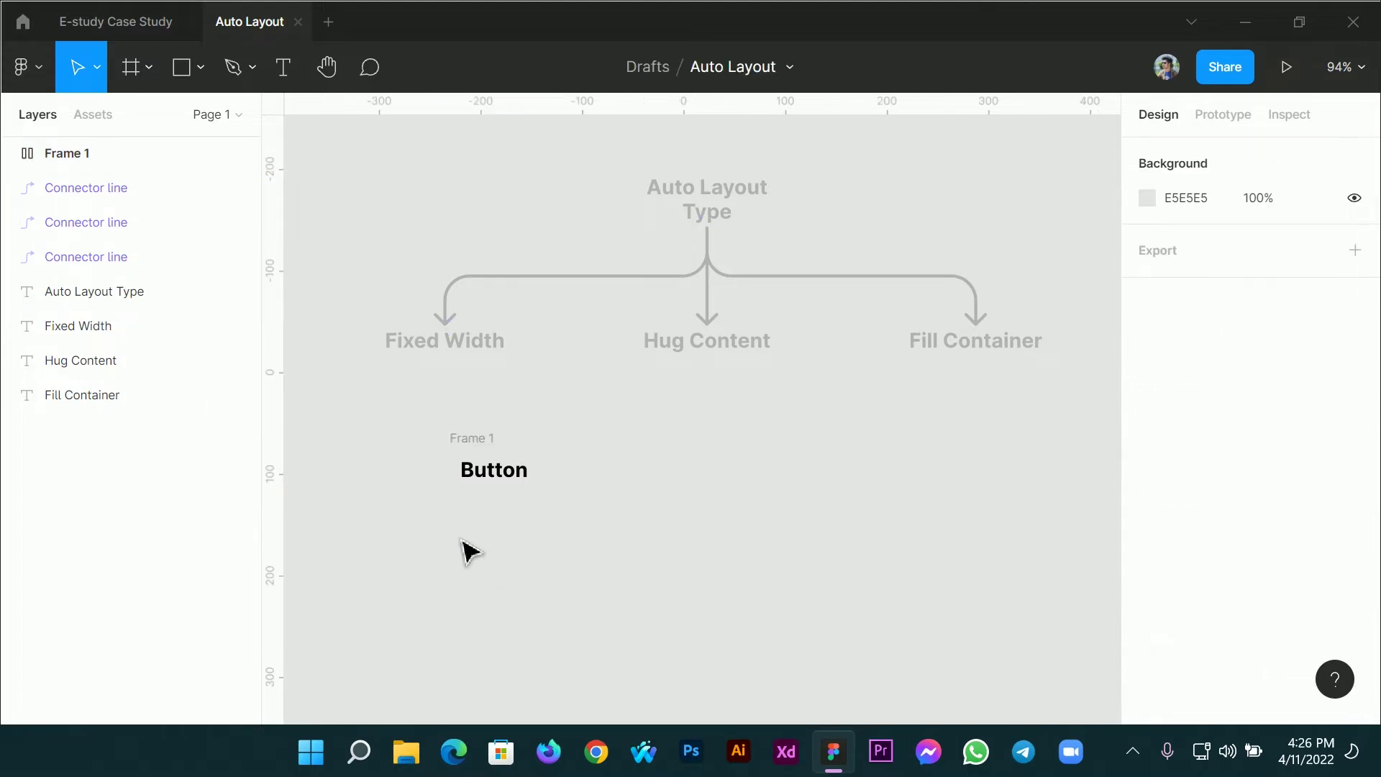
Add a solid fill to the button's auto layout frame and change its colour to a muted red
{"action": "left_click", "coordinate": [487, 446]}
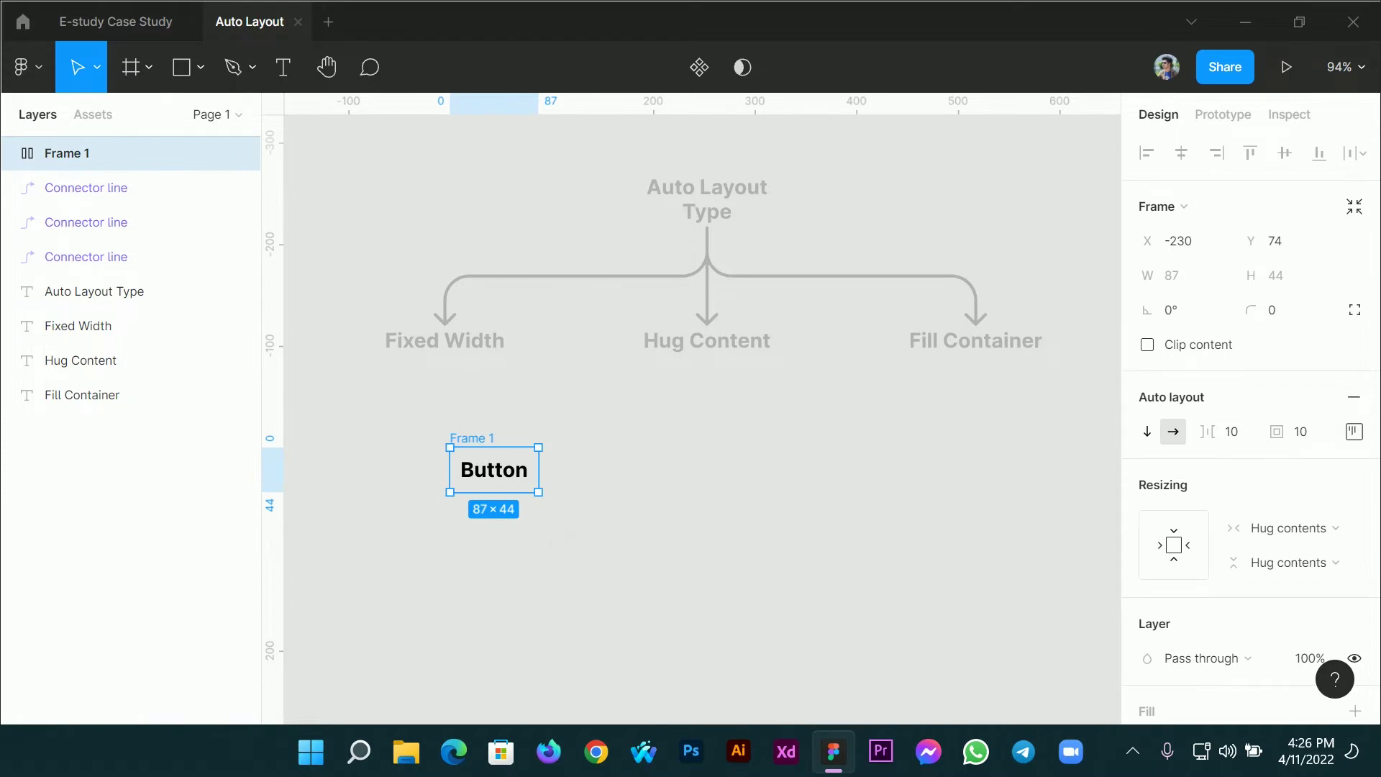
{"action": "scroll", "coordinate": [1211, 580], "scroll_direction": "down", "scroll_amount": 3}
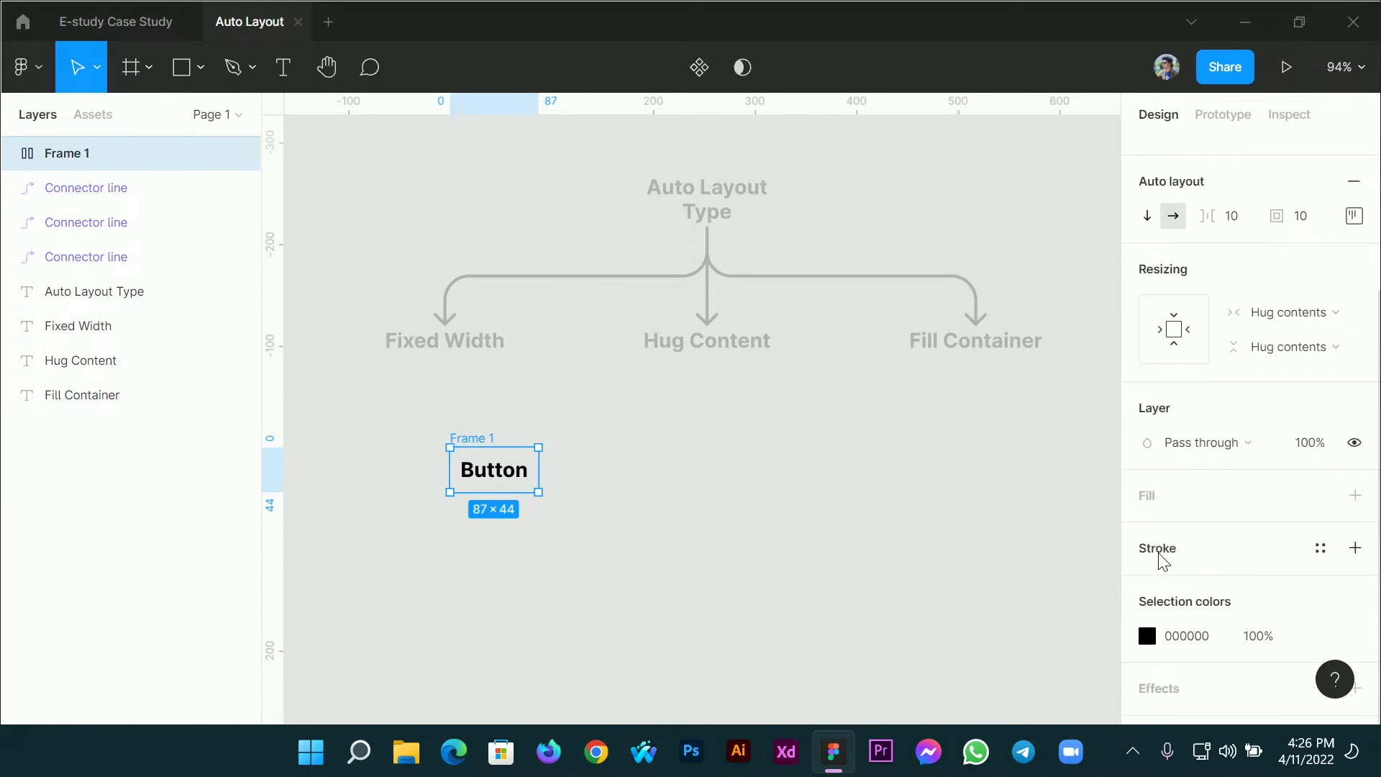
{"action": "scroll", "coordinate": [1160, 559], "scroll_direction": "down", "scroll_amount": 1}
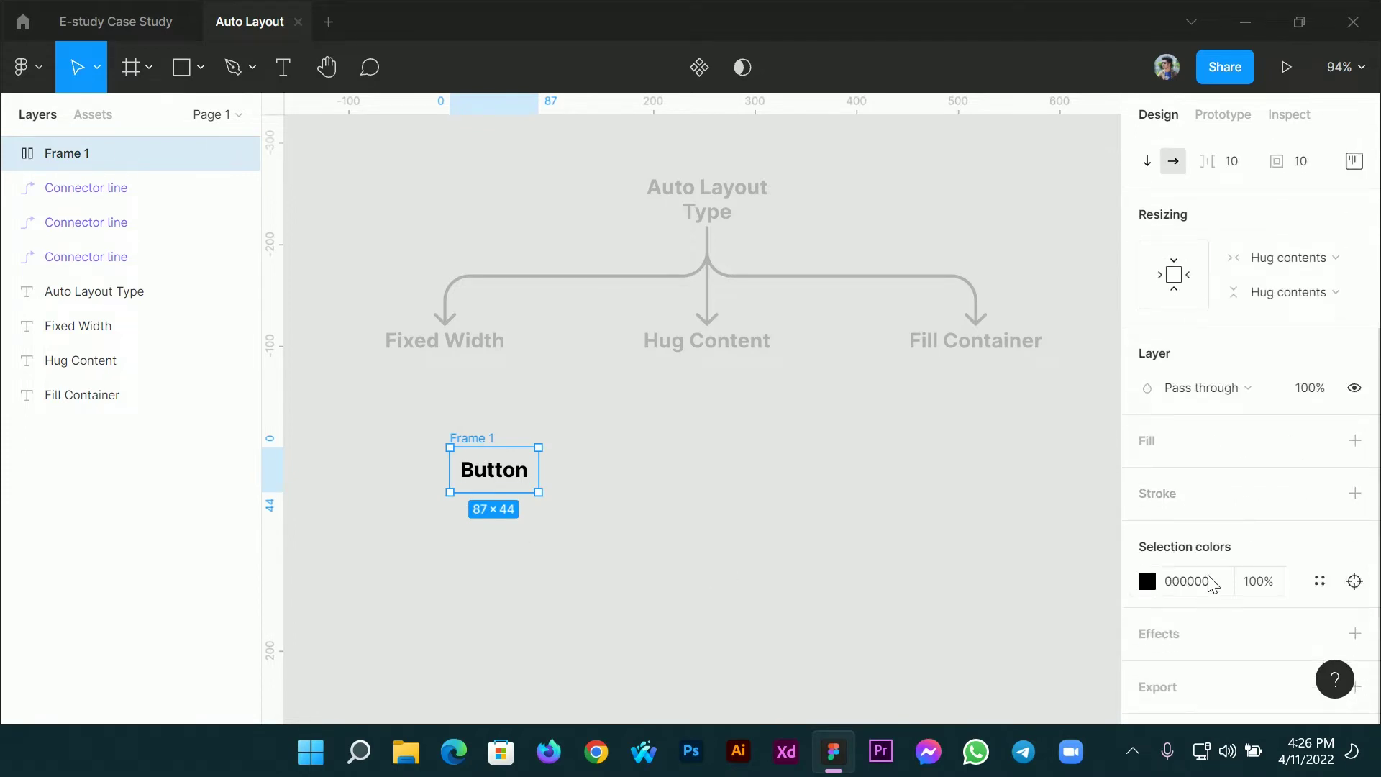
{"action": "left_click", "coordinate": [1355, 441]}
{"action": "left_click", "coordinate": [1149, 476]}
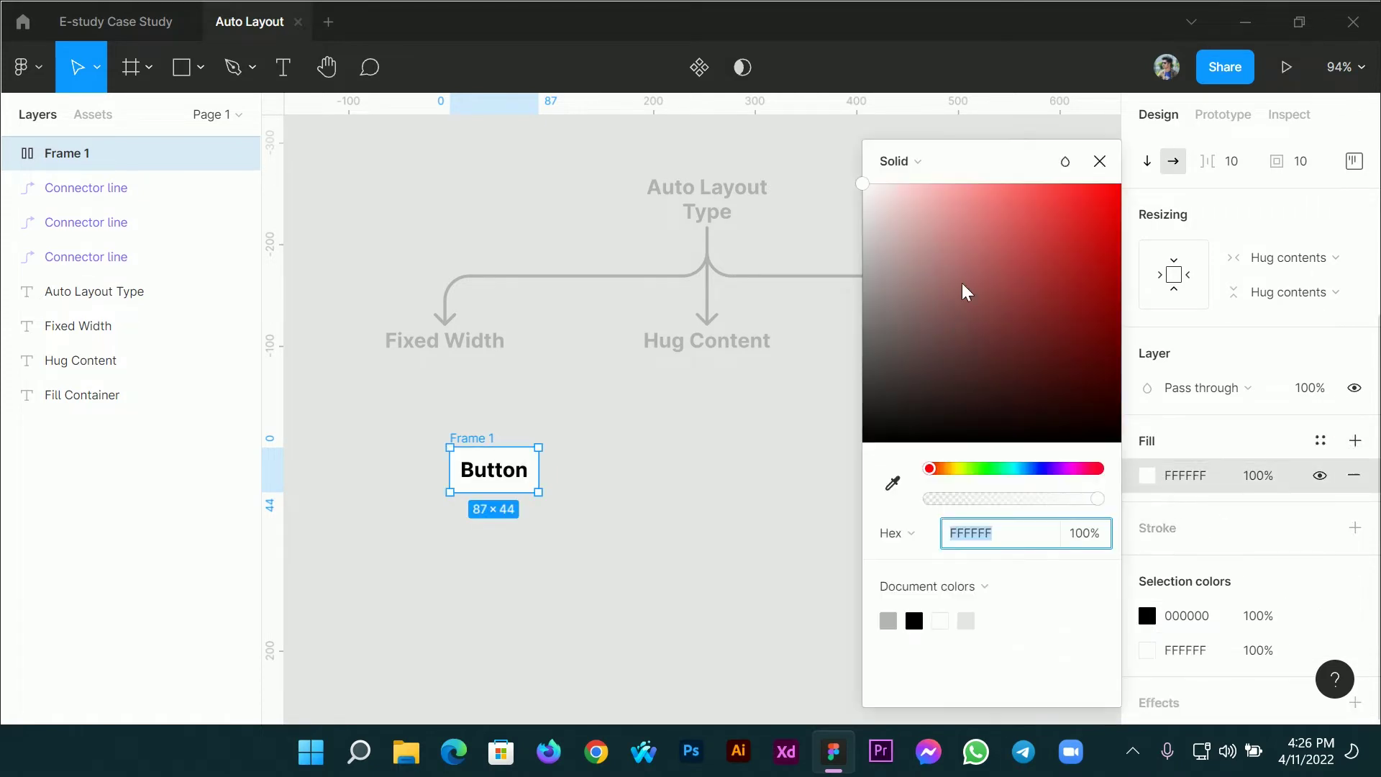
{"action": "left_click", "coordinate": [961, 254]}
{"action": "left_click", "coordinate": [690, 525]}
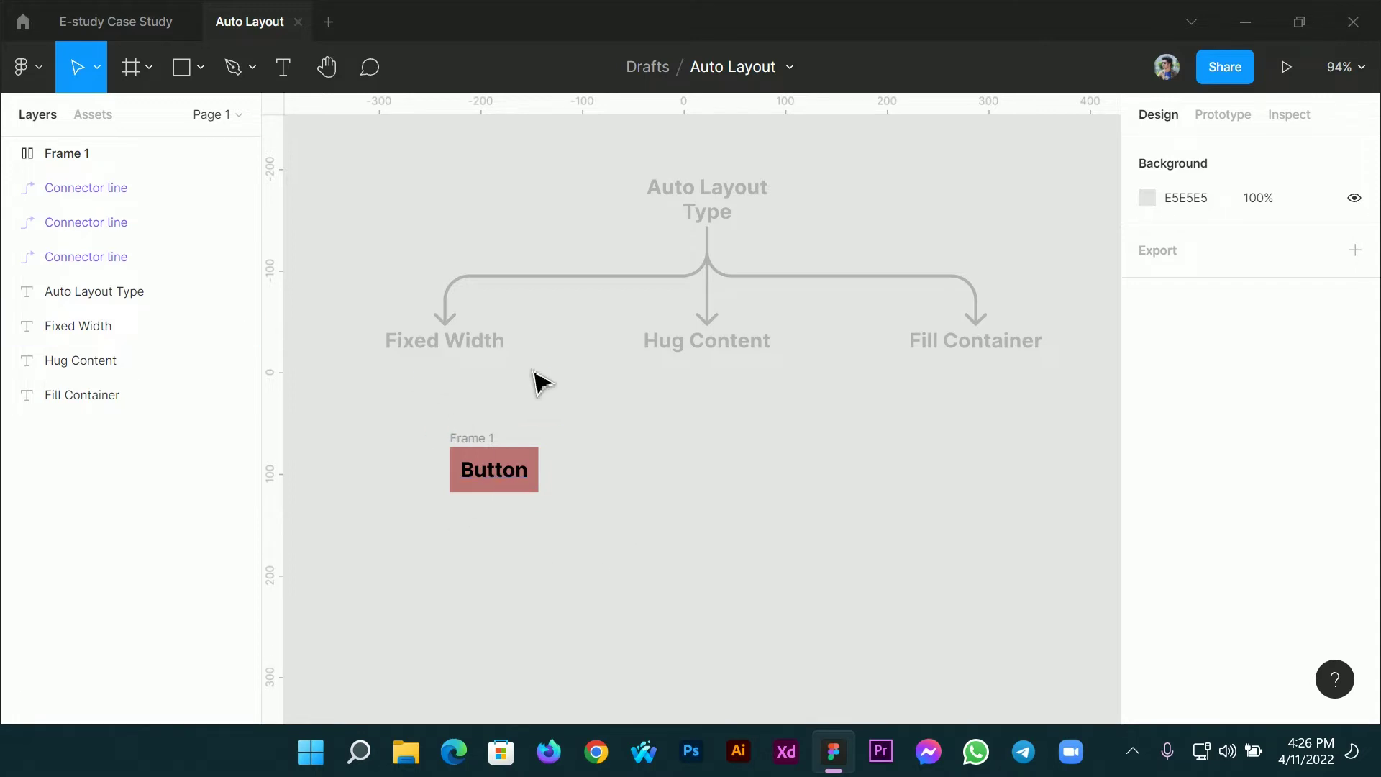
Set the Button text's resizing inside the frame to Fixed width and Fixed height
{"action": "left_click", "coordinate": [507, 491]}
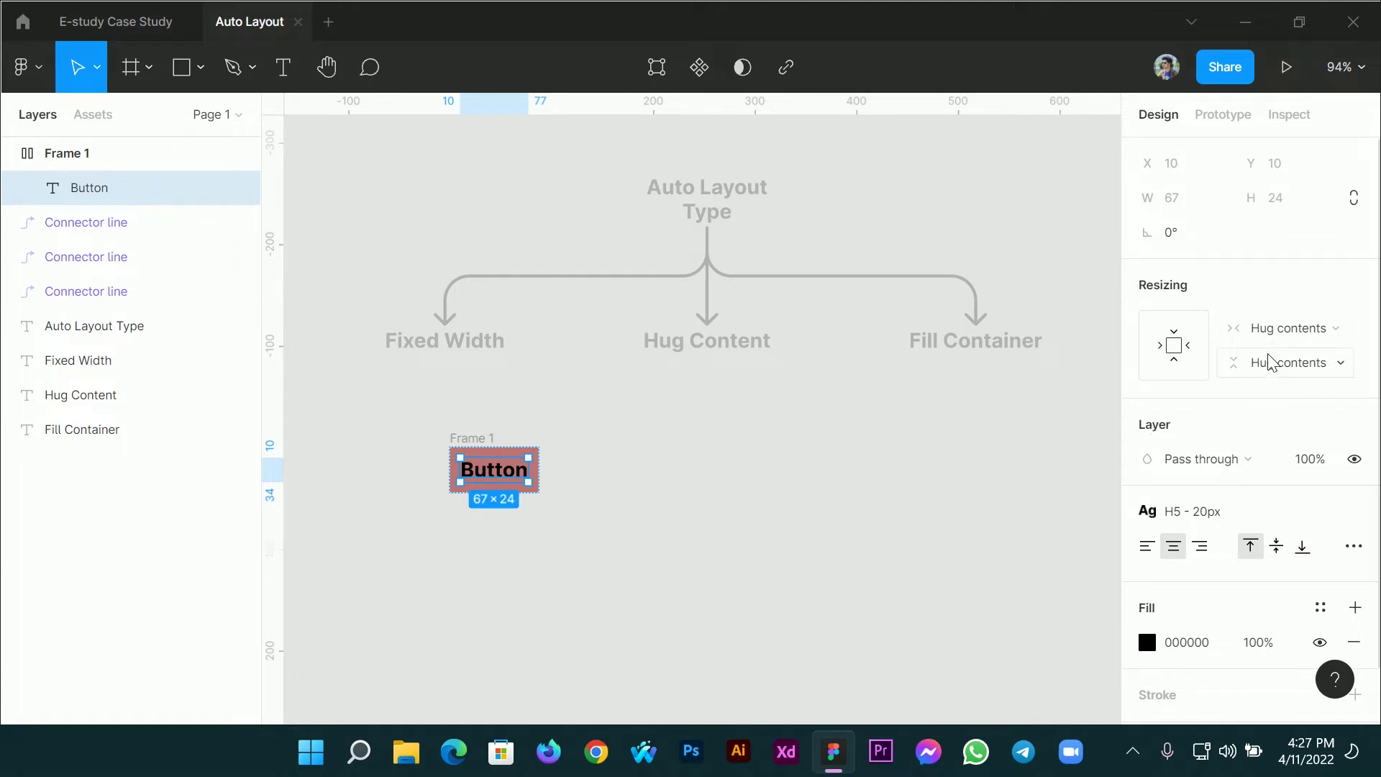
{"action": "left_click", "coordinate": [1294, 329]}
{"action": "left_click", "coordinate": [1289, 305]}
{"action": "left_click", "coordinate": [1288, 362]}
{"action": "left_click", "coordinate": [1282, 335]}
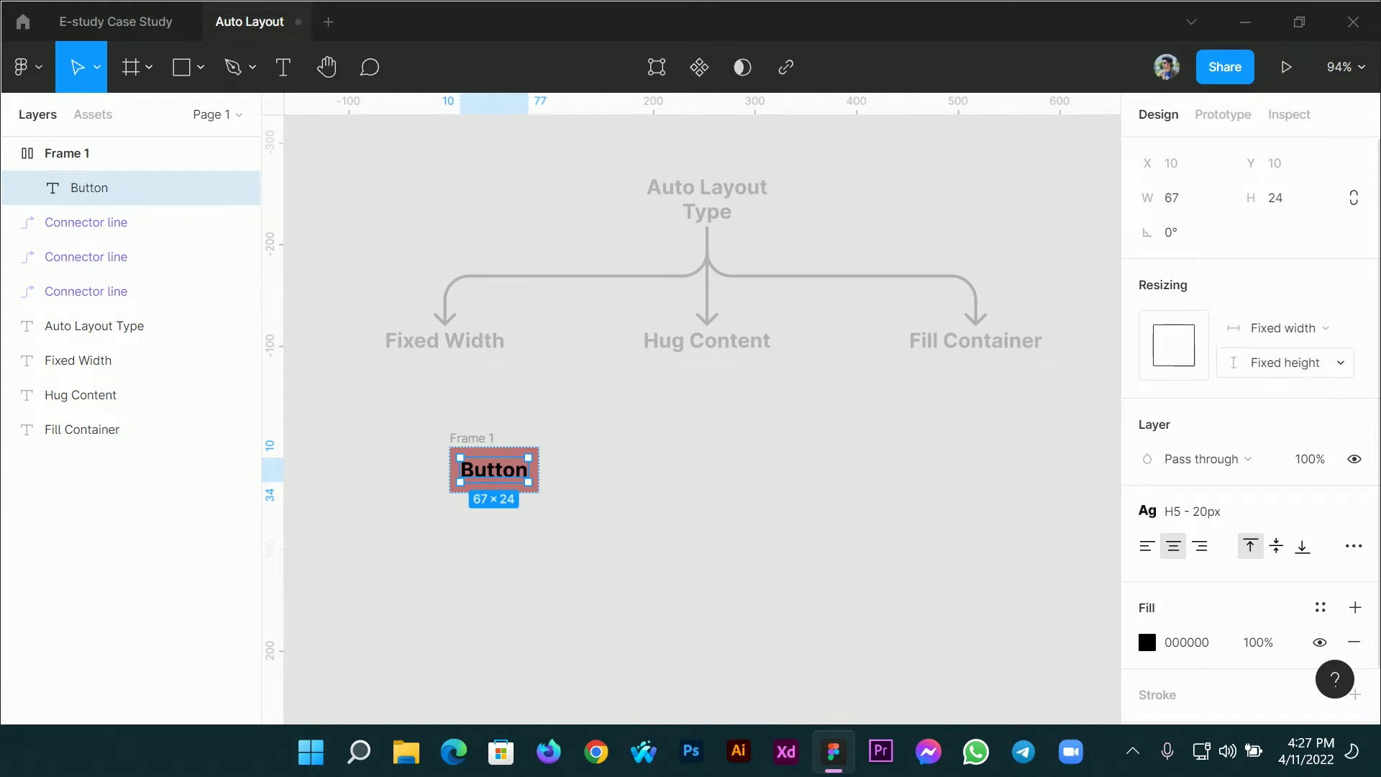
{"action": "left_click", "coordinate": [582, 530]}
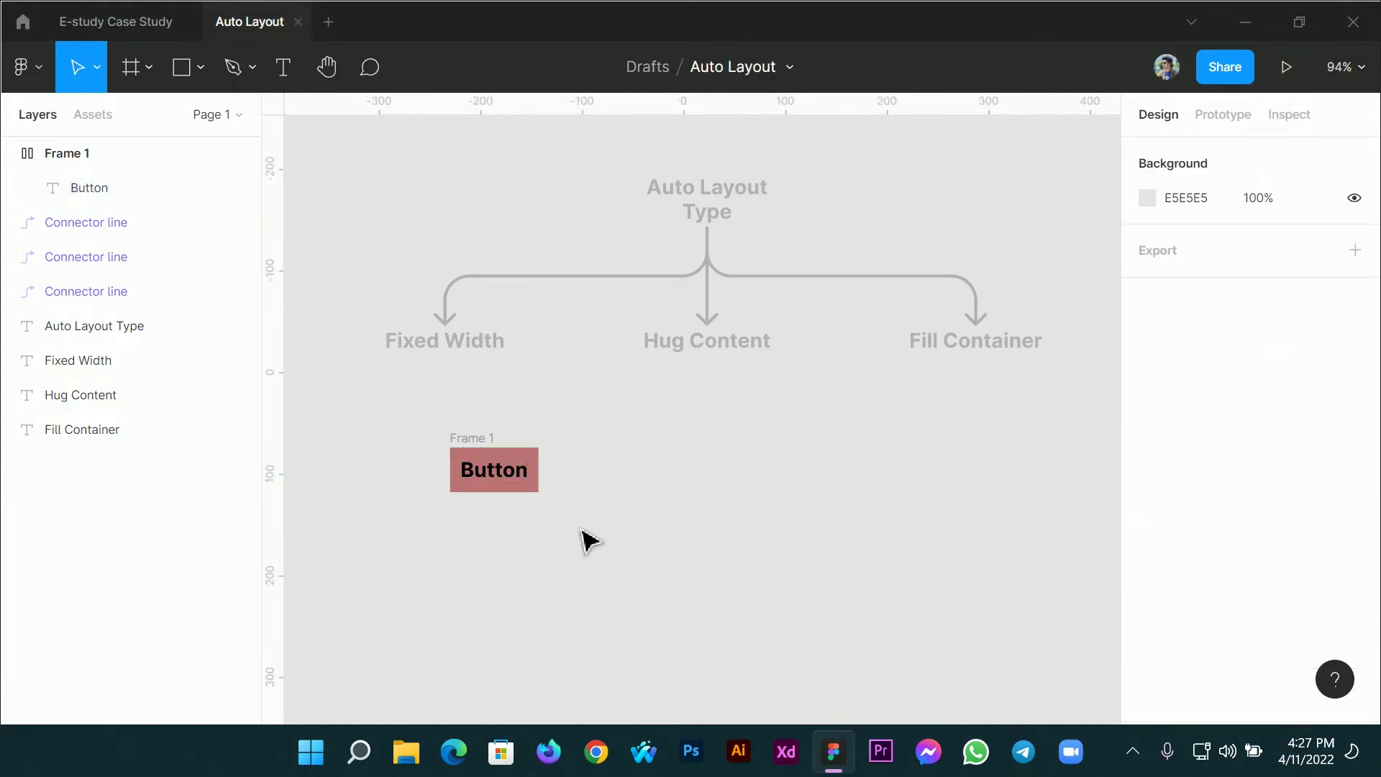
Test the fixed sizing by replacing the button's text with "bdbdbdbdbdbdbdbdd"
{"action": "double_click", "coordinate": [502, 481]}
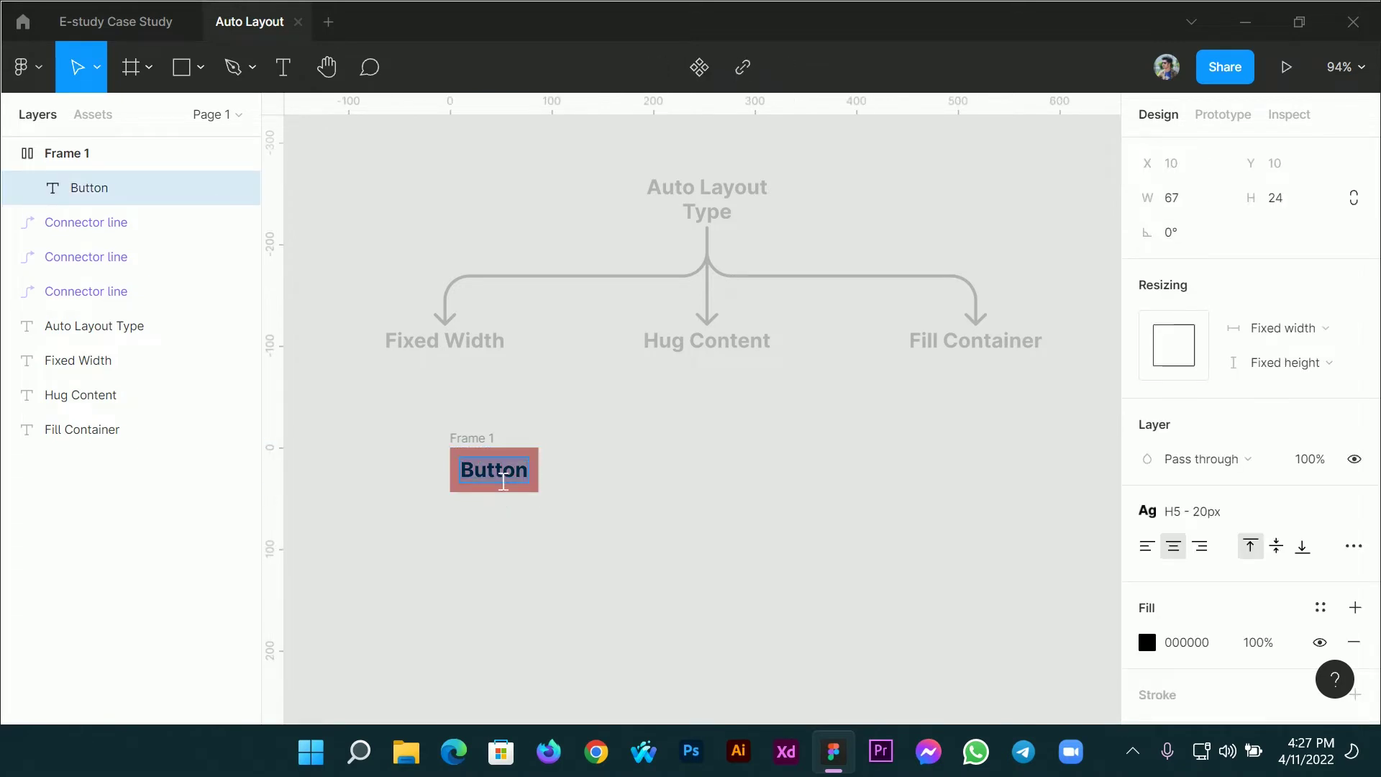
{"action": "type", "text": "bdb"}
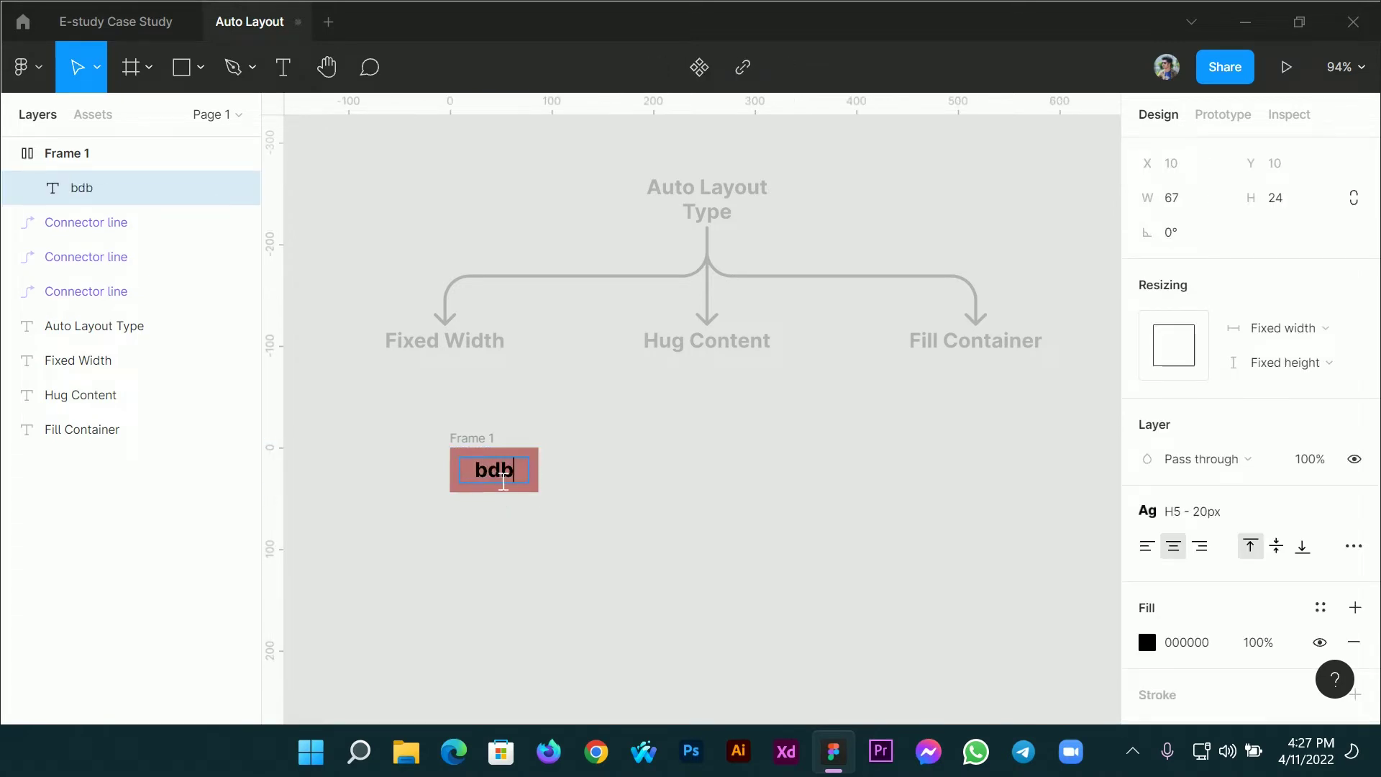
{"action": "type", "text": "dbdbdbdbdbdbdd"}
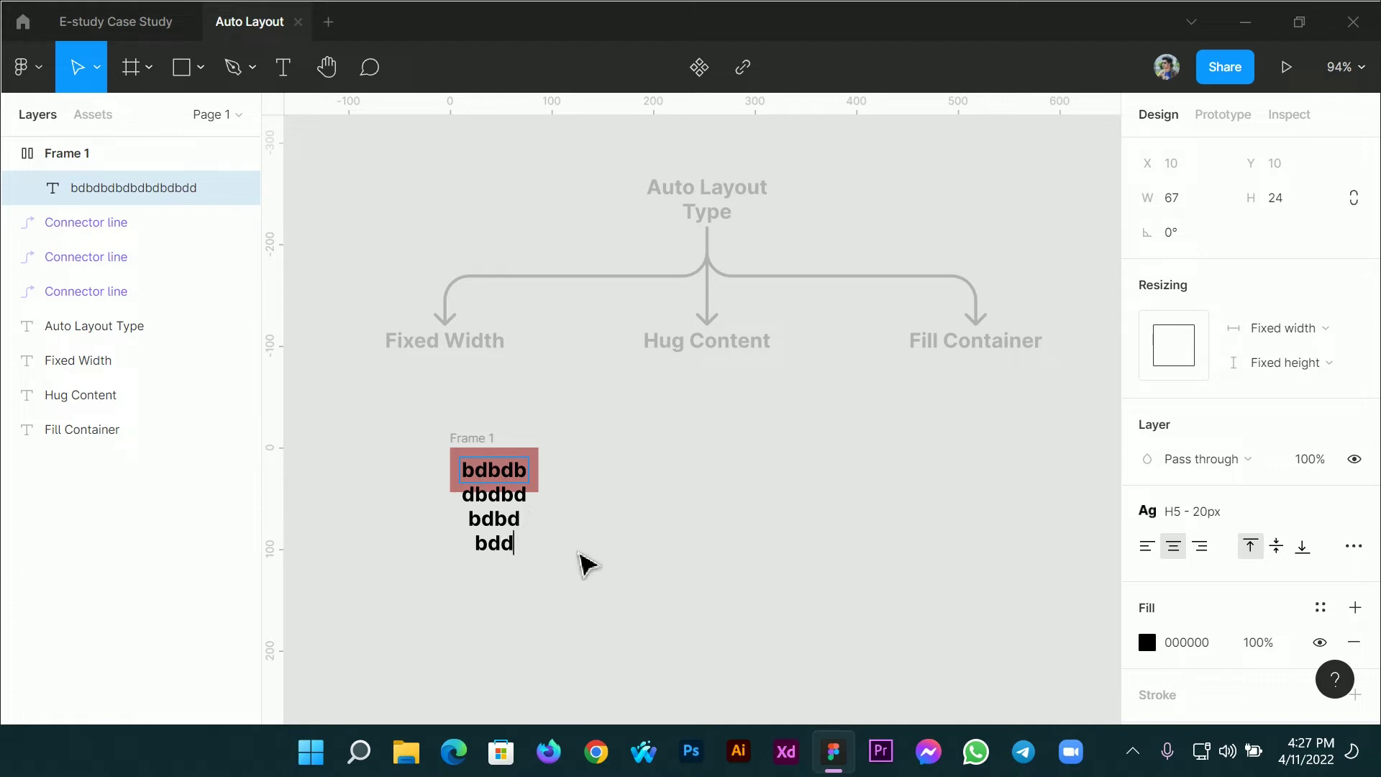
{"action": "key", "text": "Escape"}
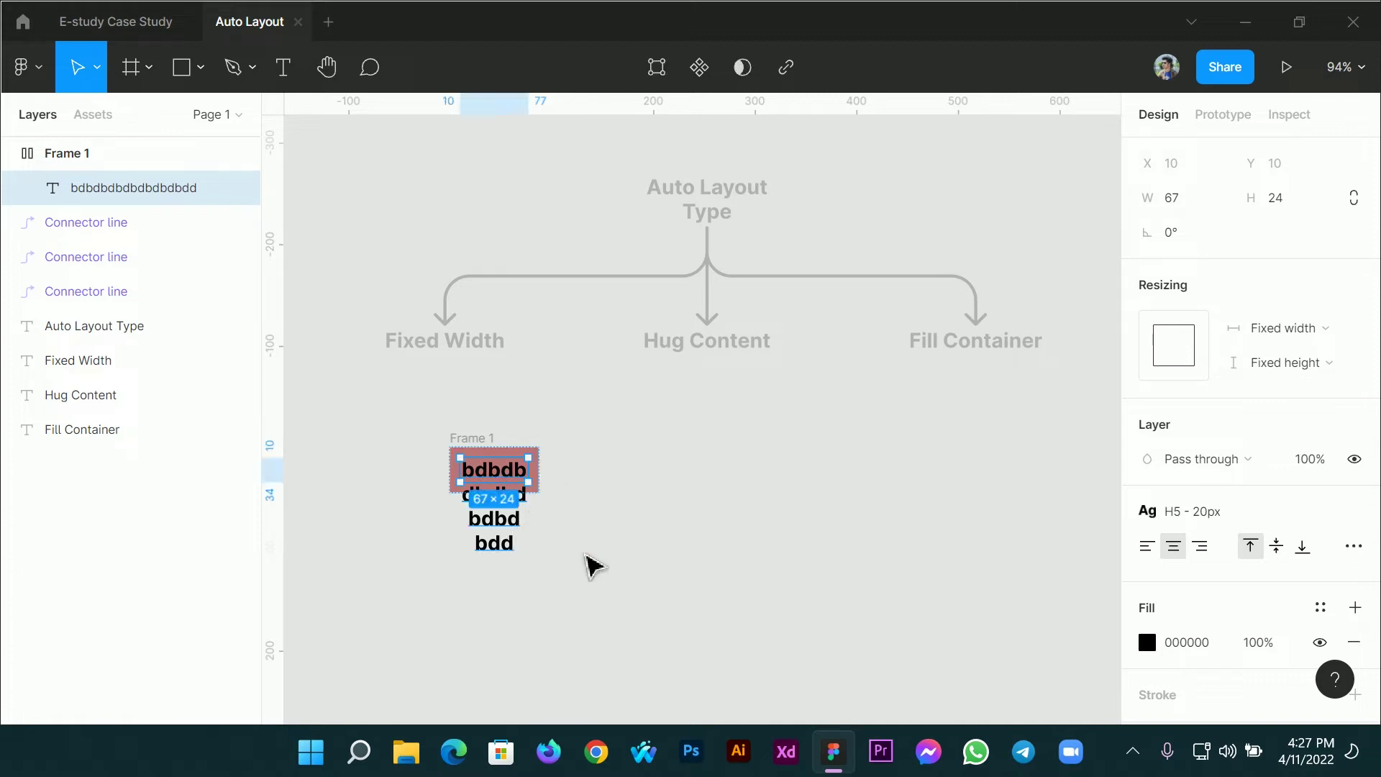
Change the fixed-size button's text back to "Button"
{"action": "double_click", "coordinate": [504, 476]}
{"action": "type", "text": "B"}
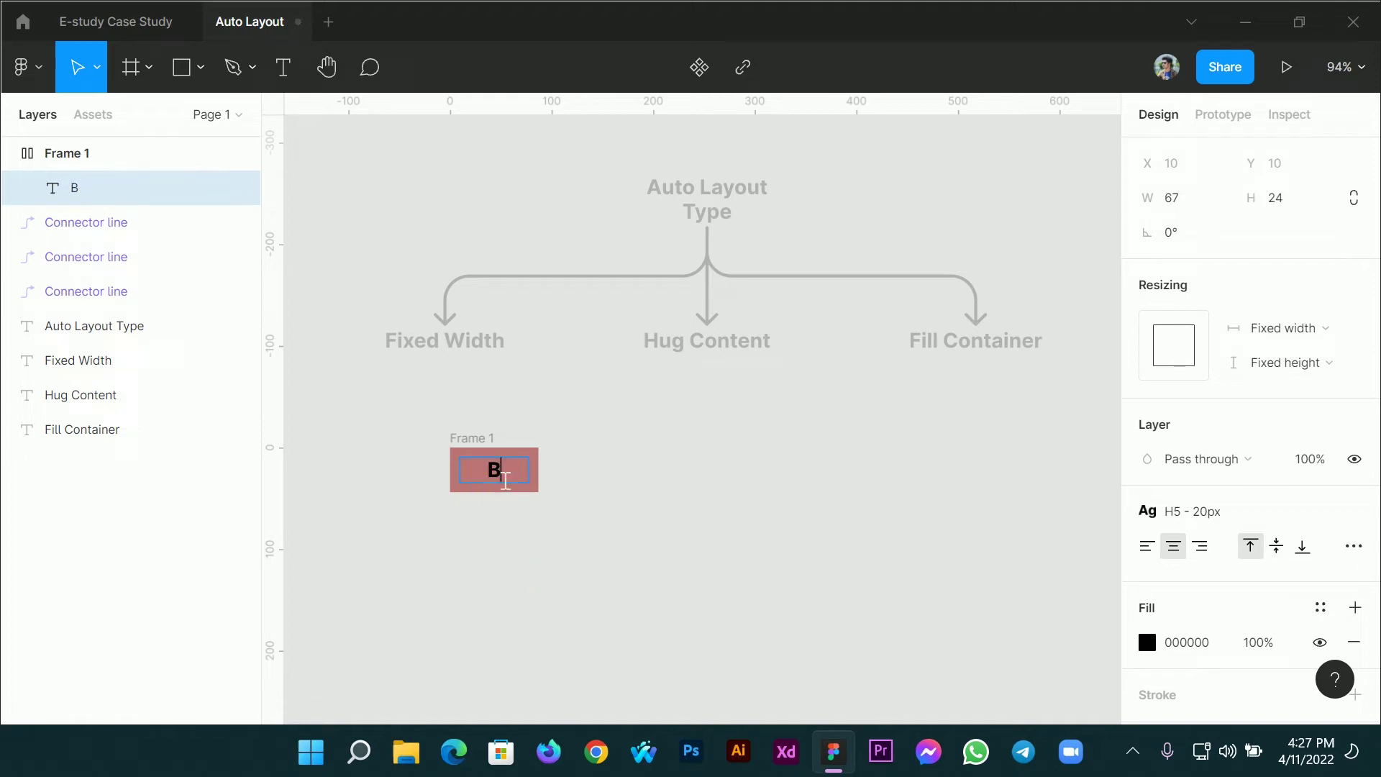
{"action": "type", "text": "utton"}
{"action": "key", "text": "Escape"}
{"action": "left_click", "coordinate": [455, 584]}
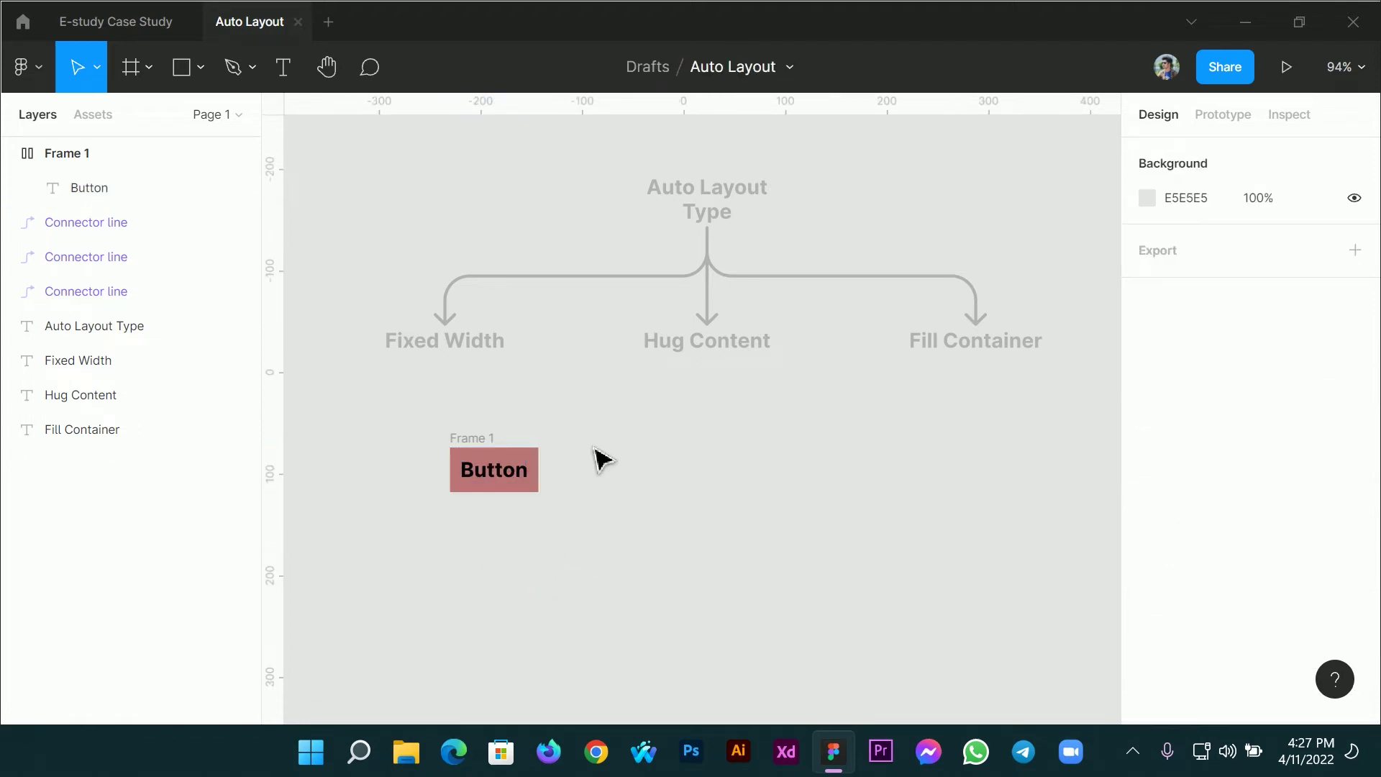
Duplicate the red button frame and place the copy beside the original, below the Hug Content label
{"action": "left_click", "coordinate": [479, 450]}
{"action": "left_click_drag", "start_coordinate": [484, 447], "coordinate": [660, 460]}
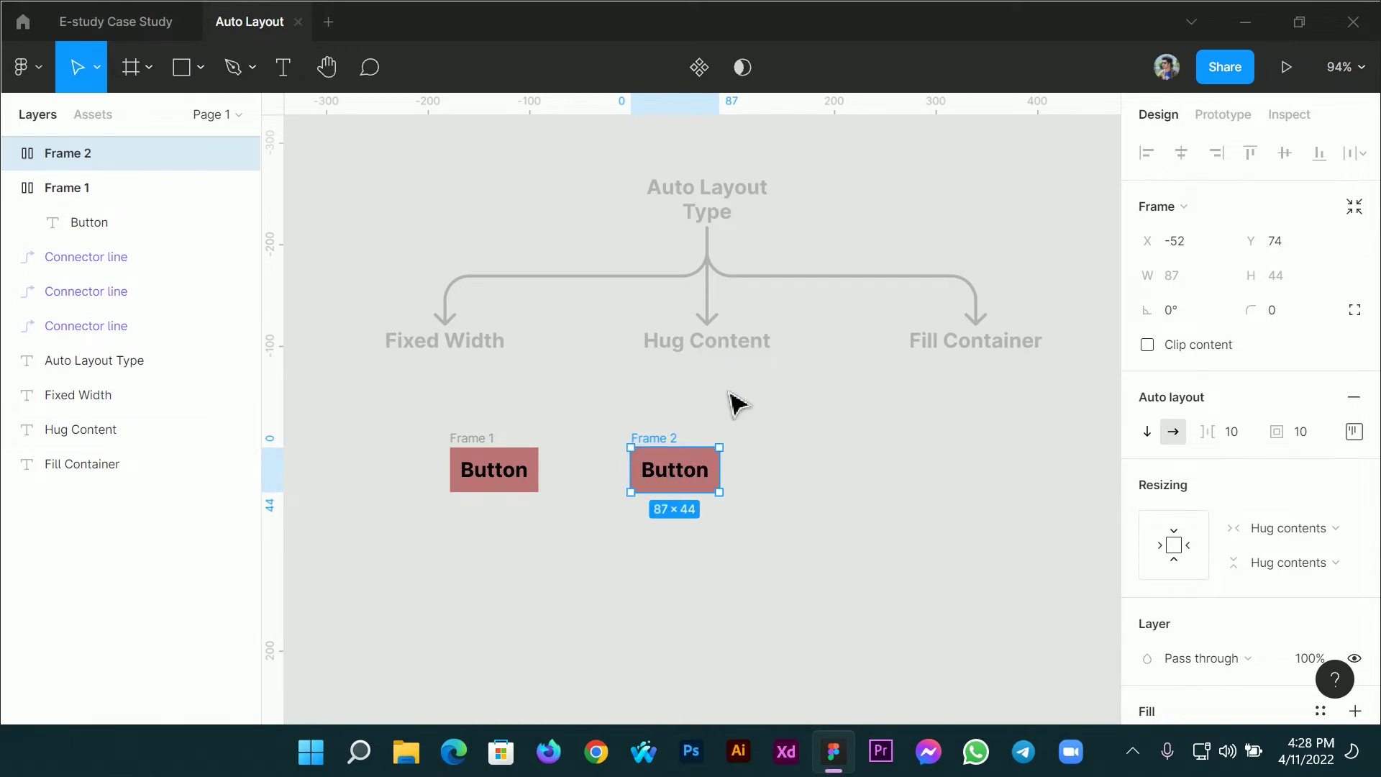
{"action": "left_click", "coordinate": [798, 512]}
Set the copied button's text resizing to Hug contents for both width and height
{"action": "left_click", "coordinate": [683, 486]}
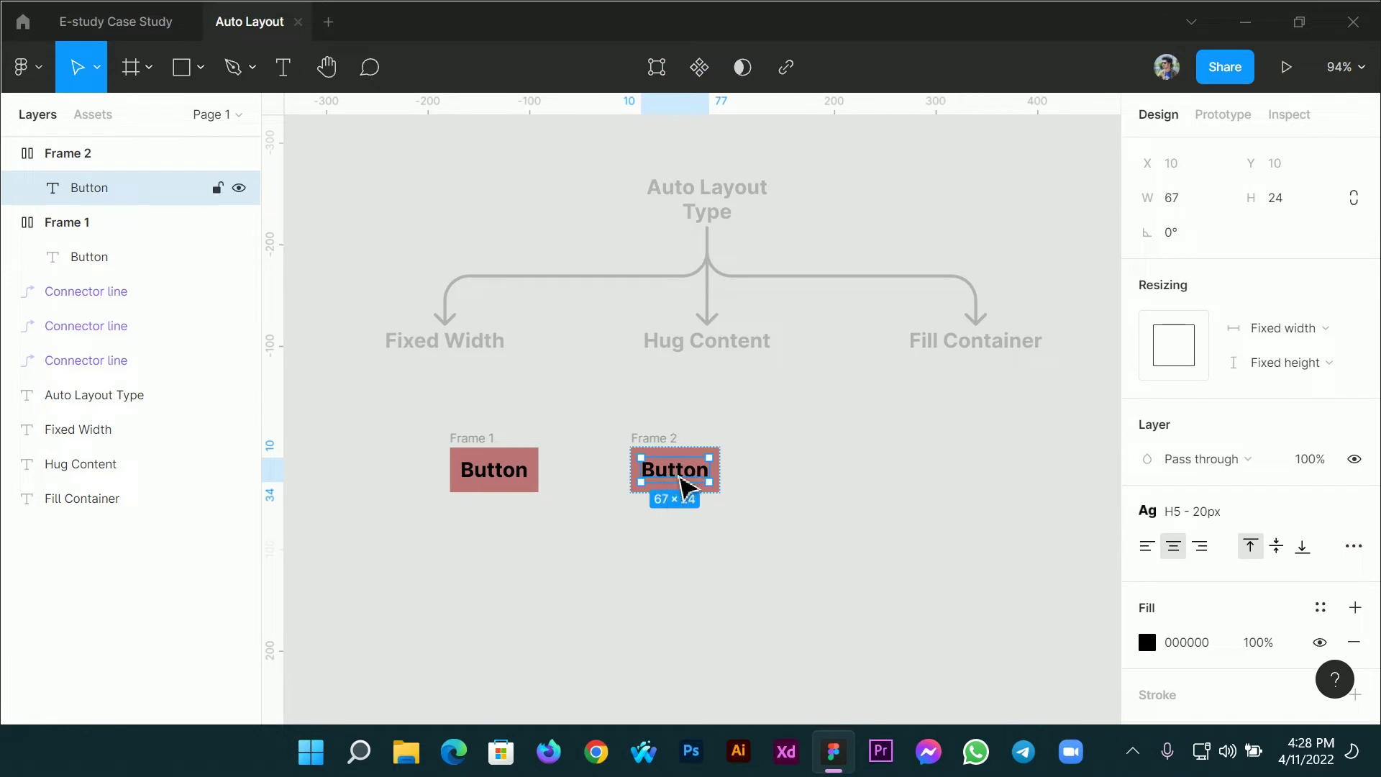
{"action": "left_click", "coordinate": [1293, 334]}
{"action": "left_click", "coordinate": [1298, 353]}
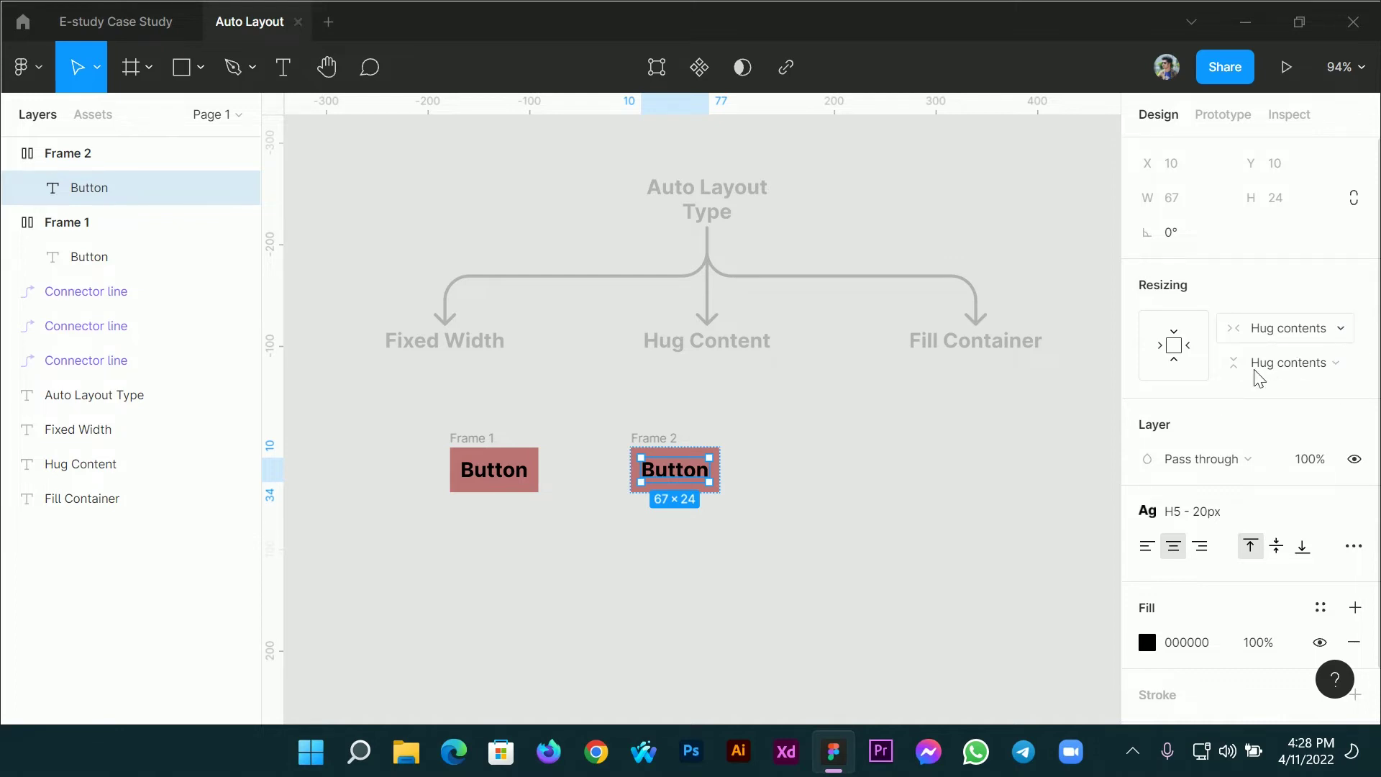
{"action": "left_click", "coordinate": [885, 514]}
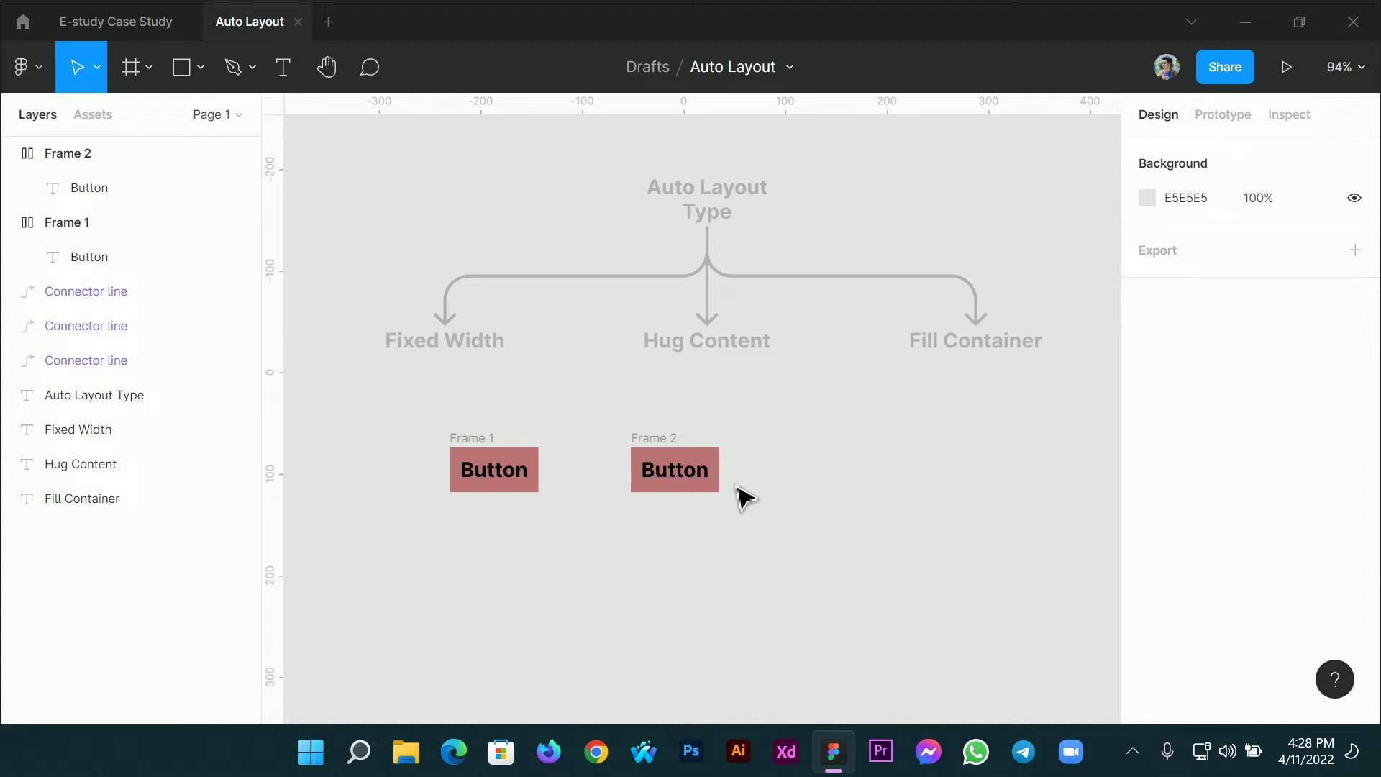
Test the hug sizing by replacing the copied button's text with "bfbfbfbfbfbf"
{"action": "left_click", "coordinate": [695, 486]}
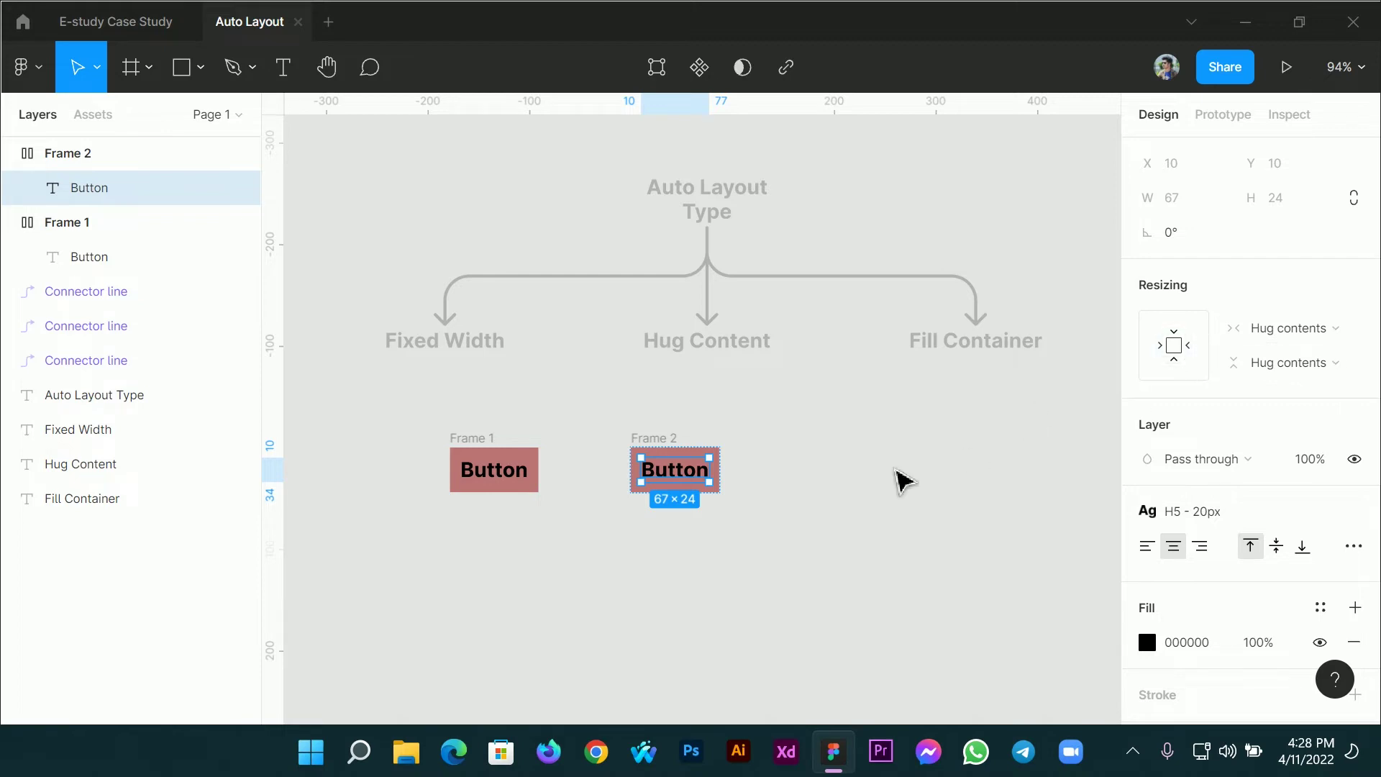
{"action": "double_click", "coordinate": [690, 481]}
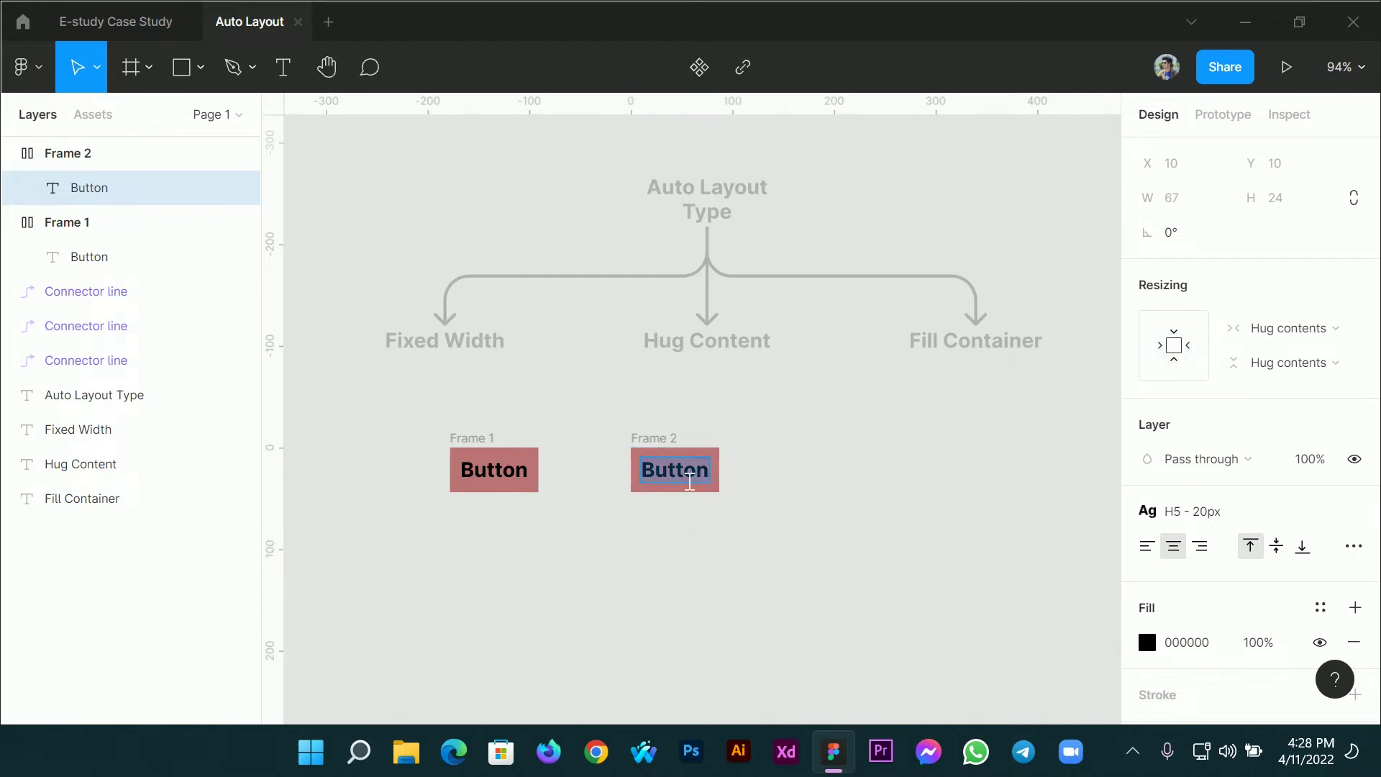
{"action": "type", "text": "bfbfbfbfb"}
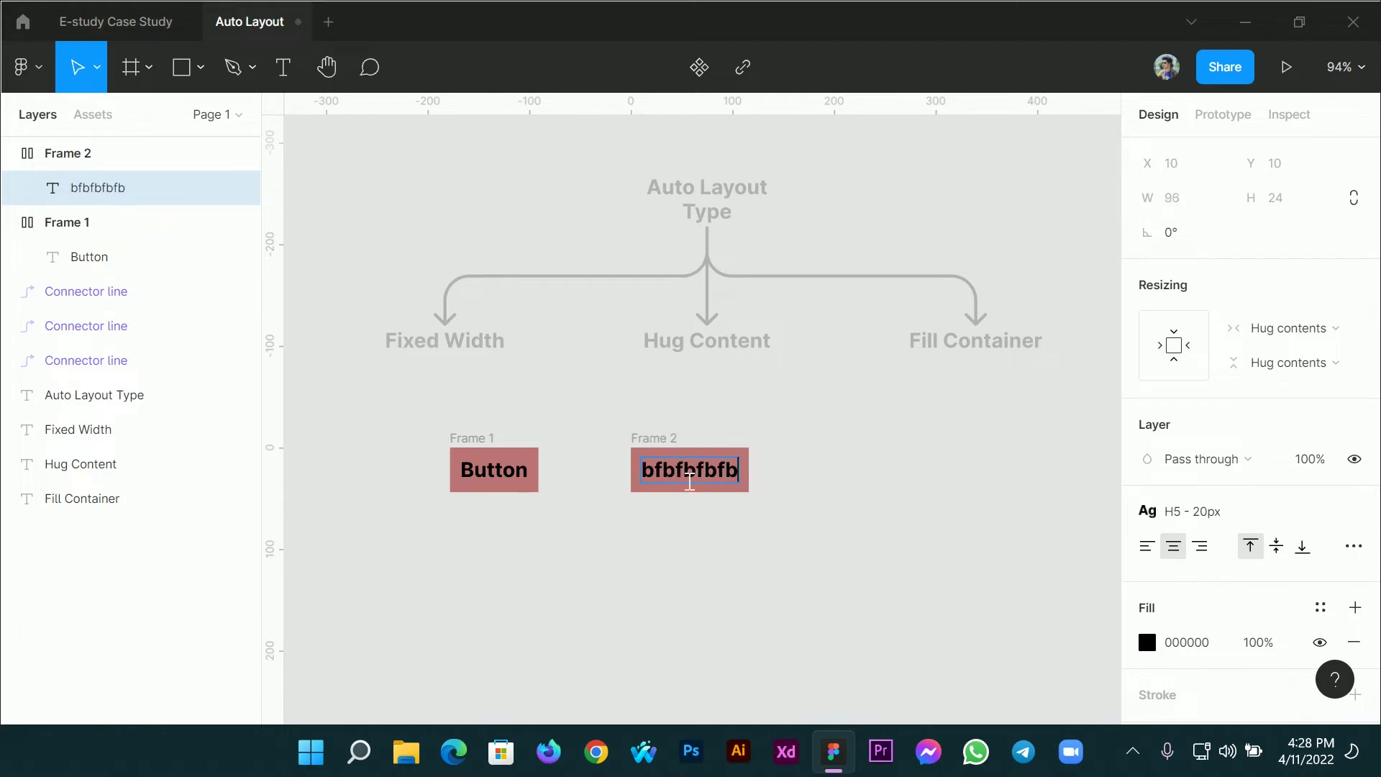
{"action": "type", "text": "fbf"}
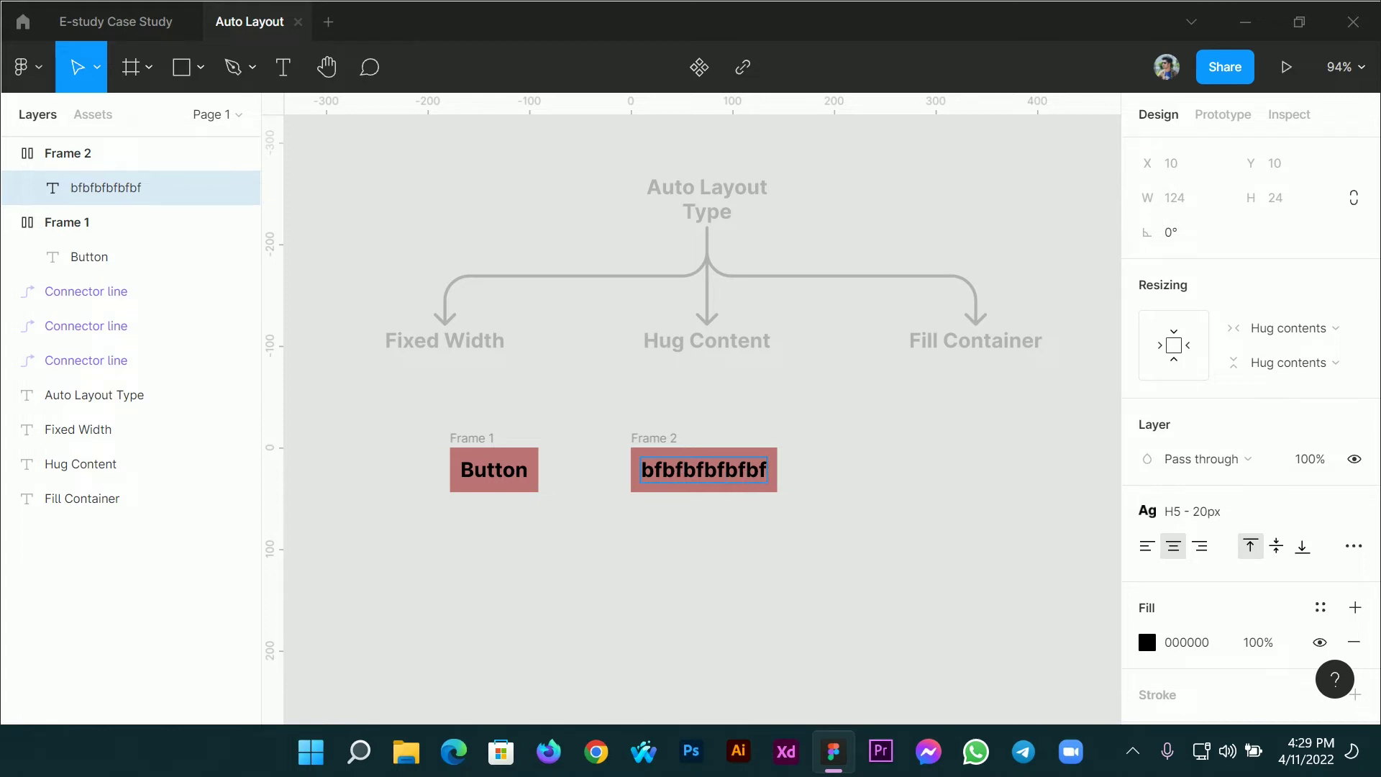
Duplicate the hug-content button frame and place the copy beside it, below the Fill Container label
{"action": "key", "text": "Escape"}
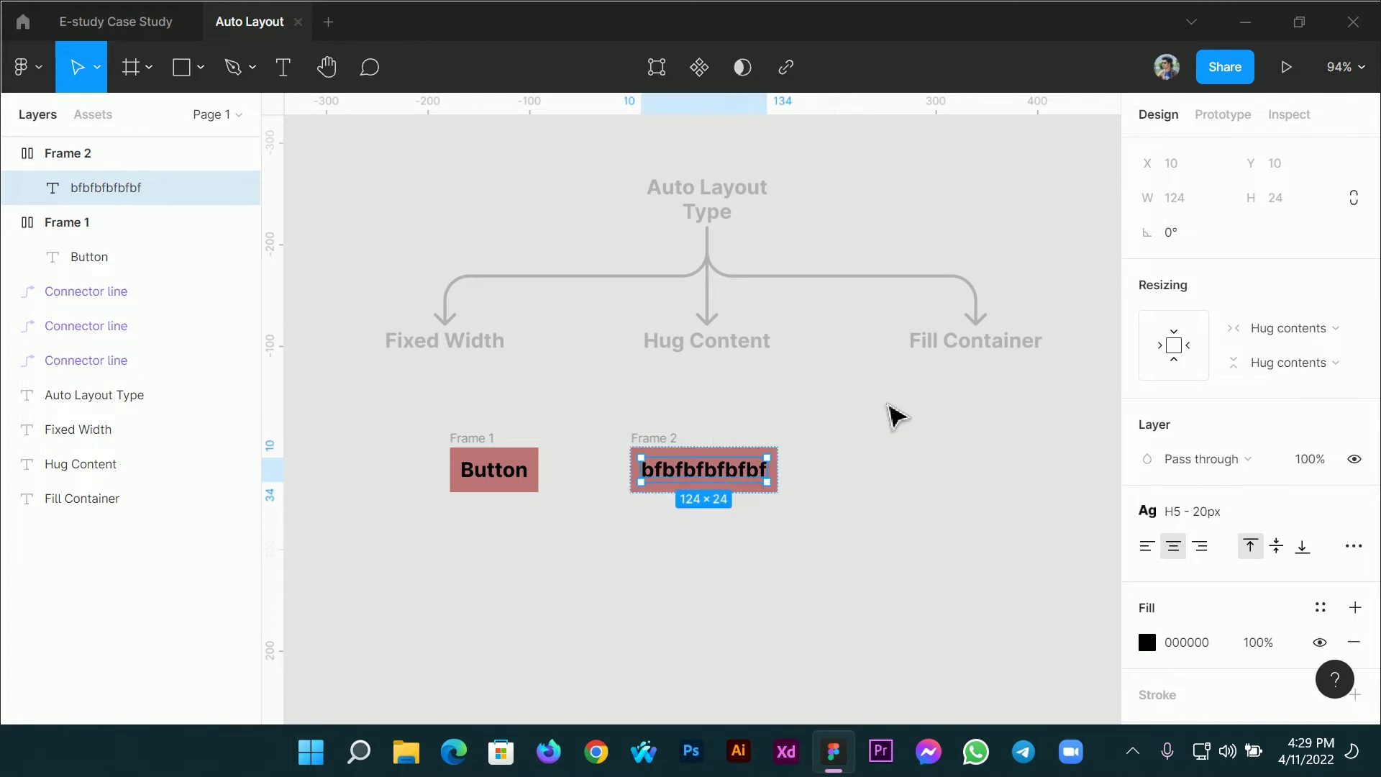
{"action": "left_click", "coordinate": [674, 440]}
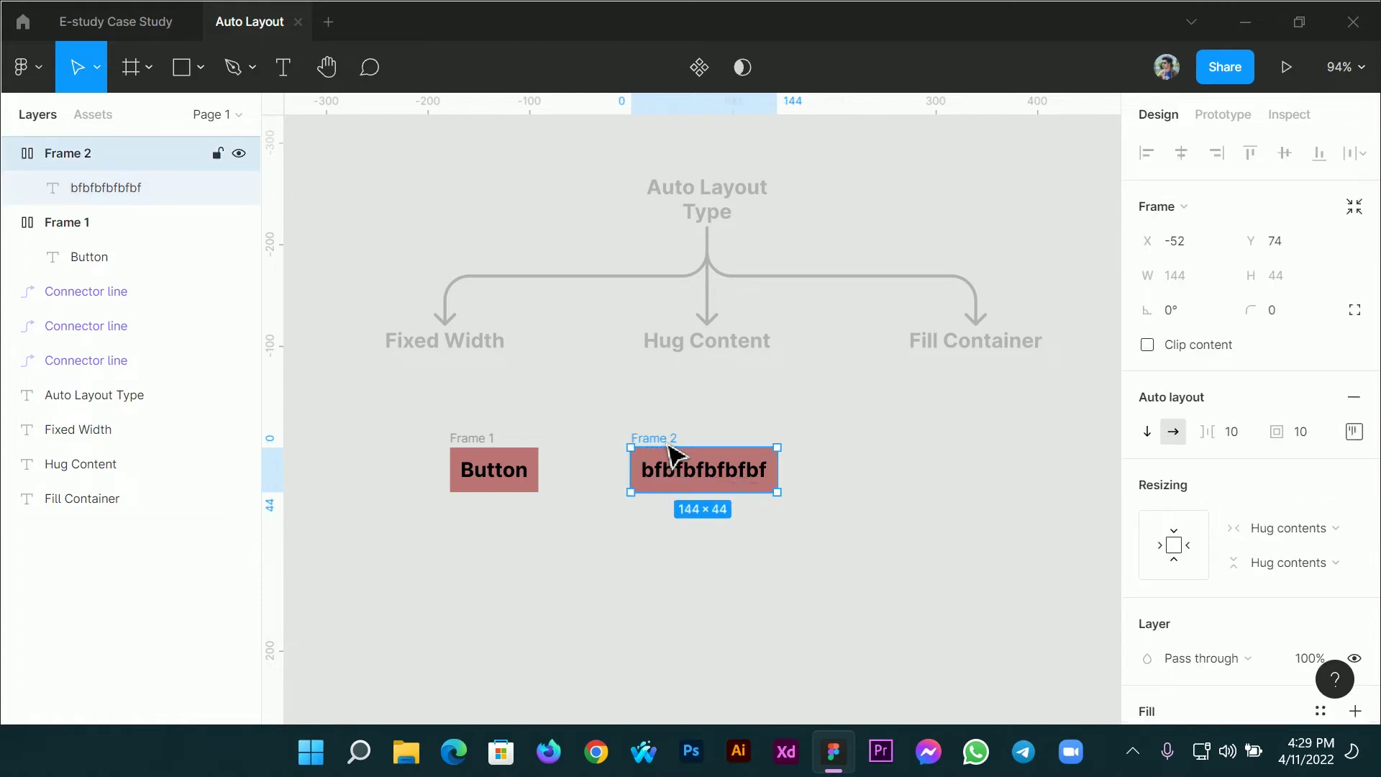
{"action": "left_click_drag", "start_coordinate": [666, 453], "coordinate": [895, 440]}
Set the new button's text resizing to Fill container for both width and height
{"action": "left_click", "coordinate": [933, 486]}
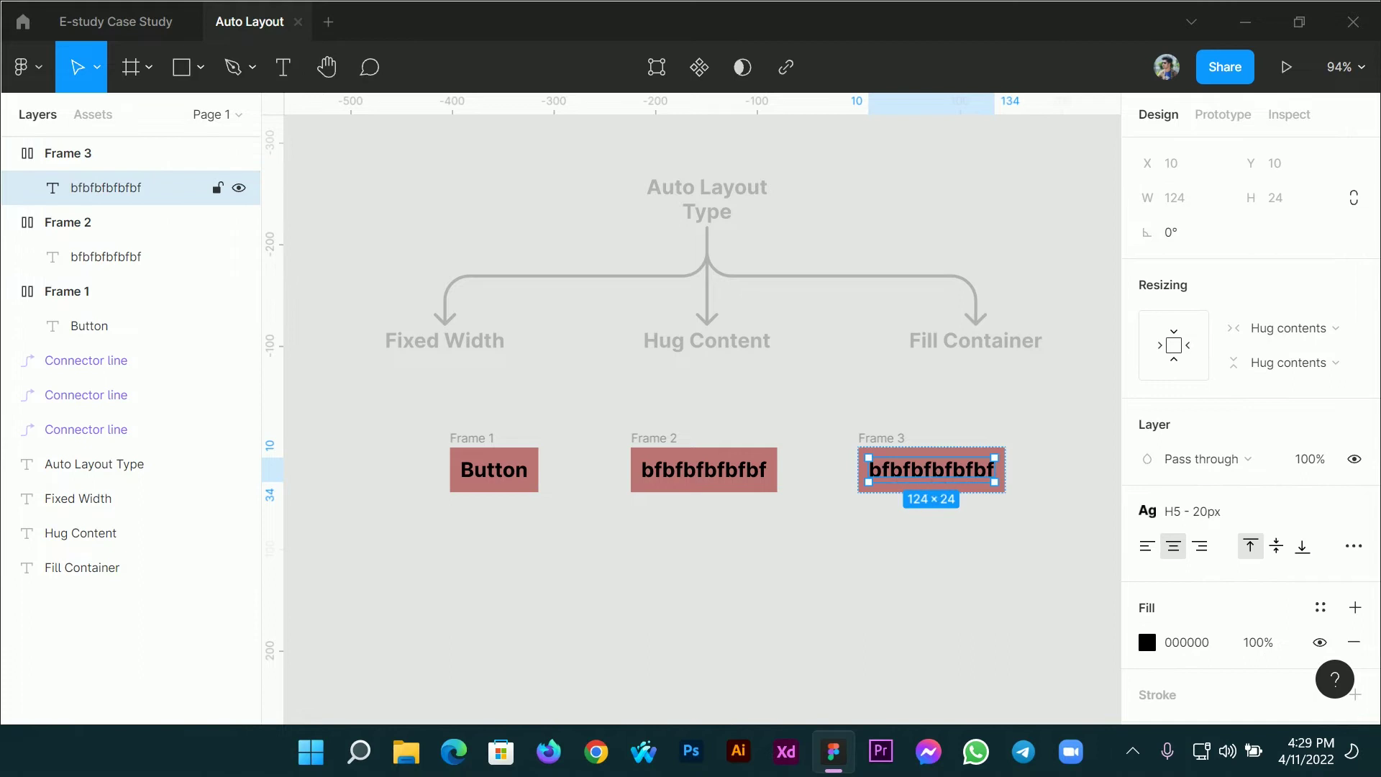
{"action": "left_click", "coordinate": [1295, 327]}
{"action": "left_click", "coordinate": [1296, 352]}
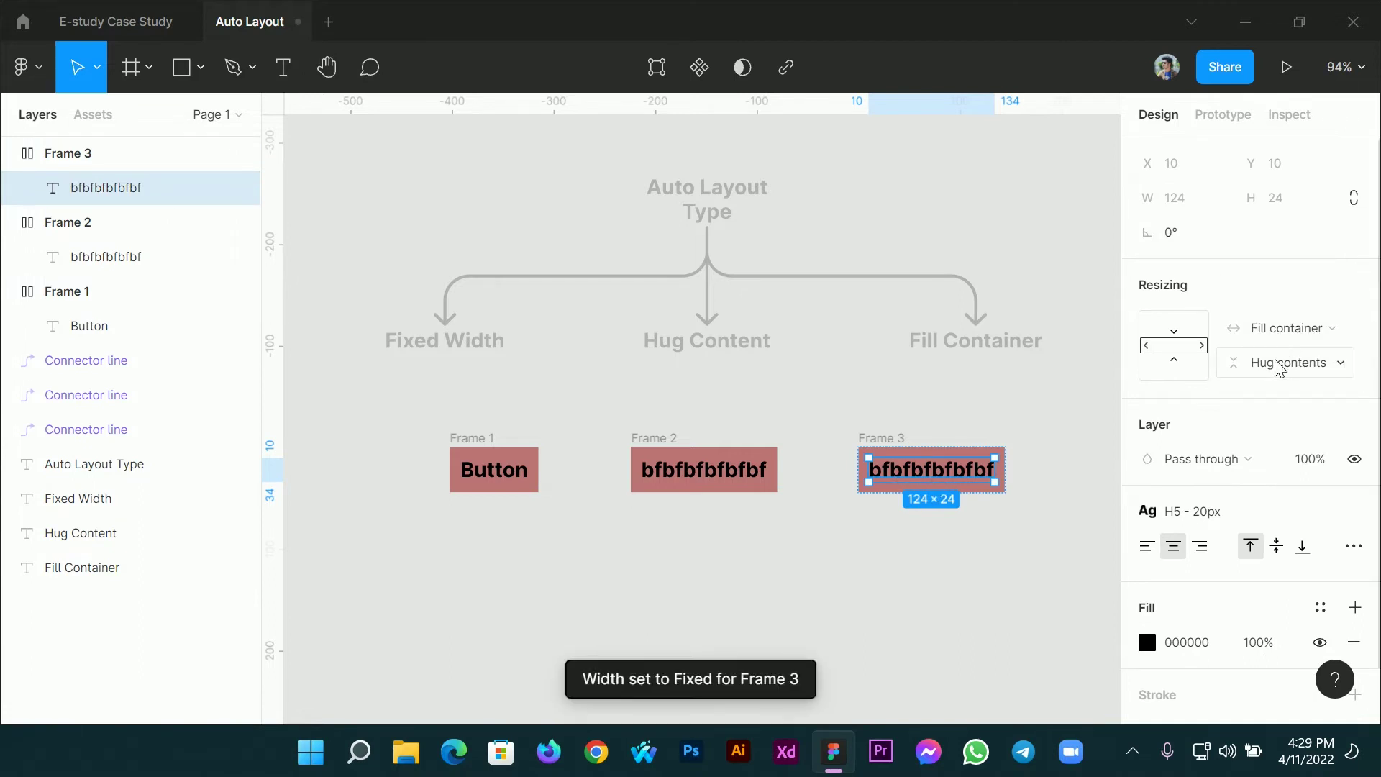
{"action": "left_click", "coordinate": [1279, 362]}
{"action": "left_click", "coordinate": [1285, 395]}
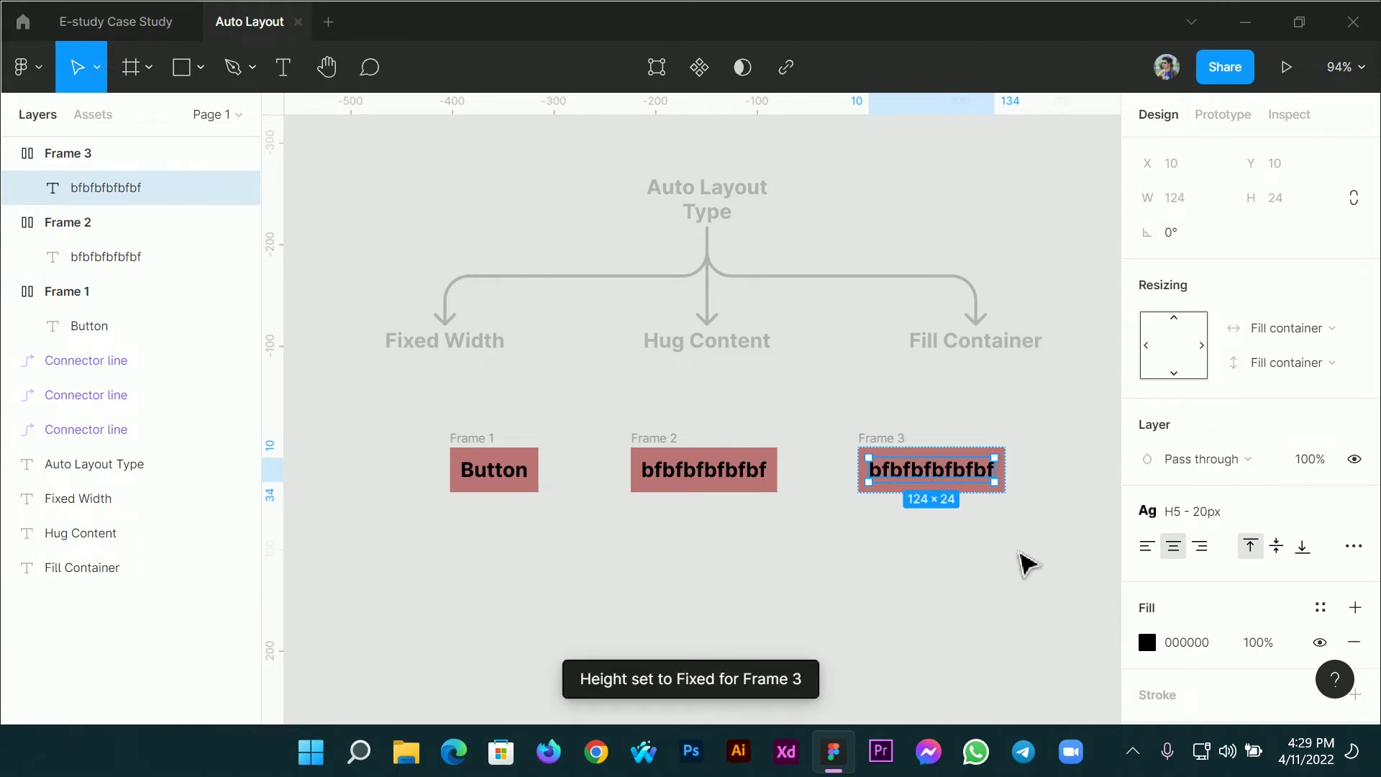
{"action": "left_click", "coordinate": [976, 574]}
Test the fill sizing by replacing the third button's text with a long string of repeated "hf" letters
{"action": "left_click_drag", "start_coordinate": [1011, 557], "coordinate": [777, 561]}
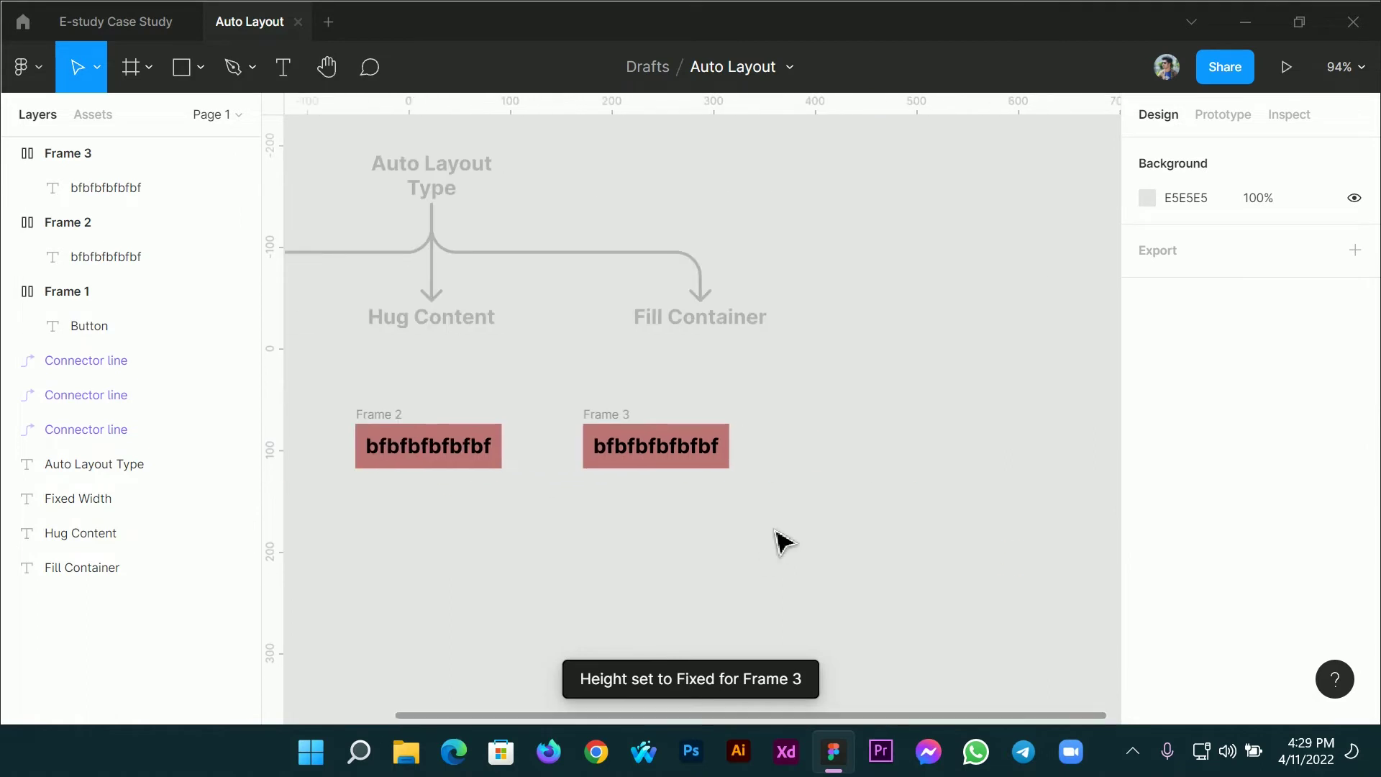
{"action": "double_click", "coordinate": [678, 458]}
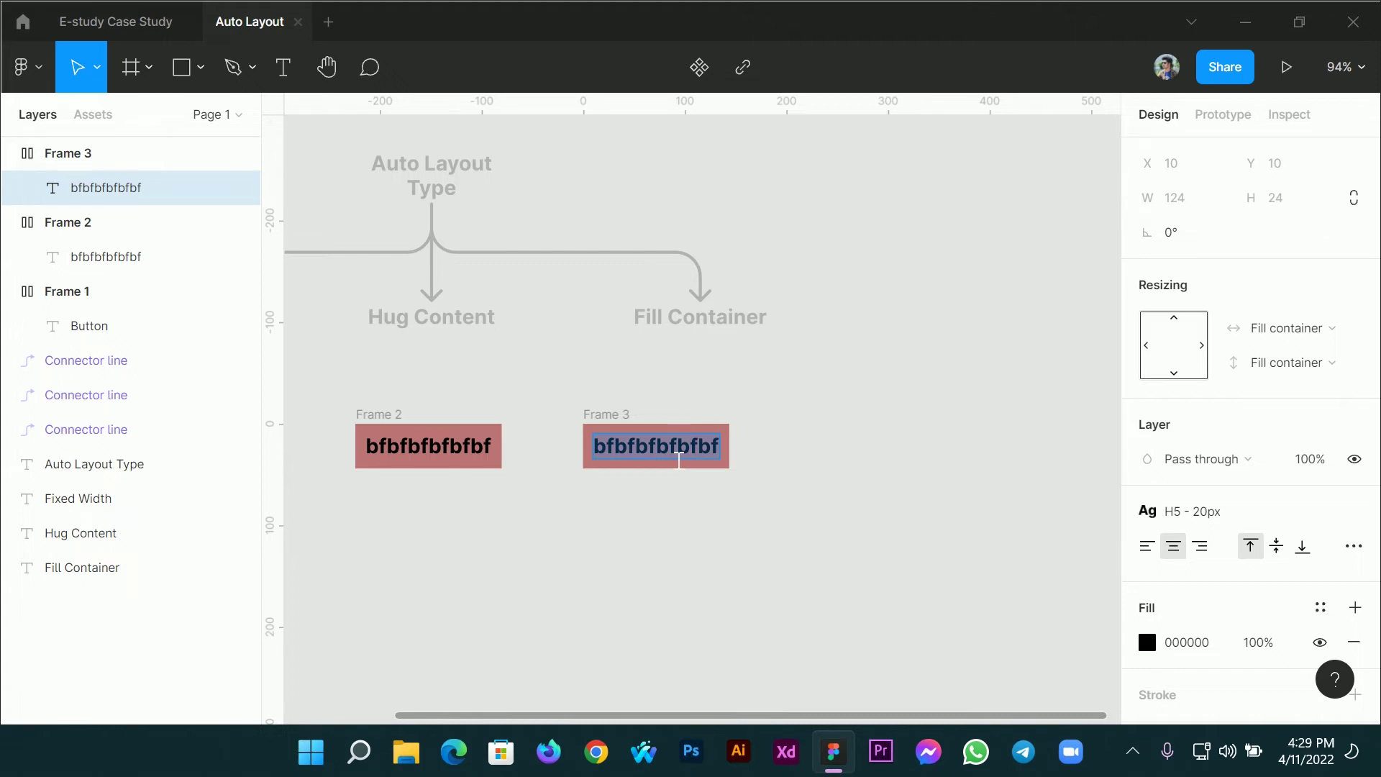
{"action": "type", "text": "hfhfhfhfhfhfhfh"}
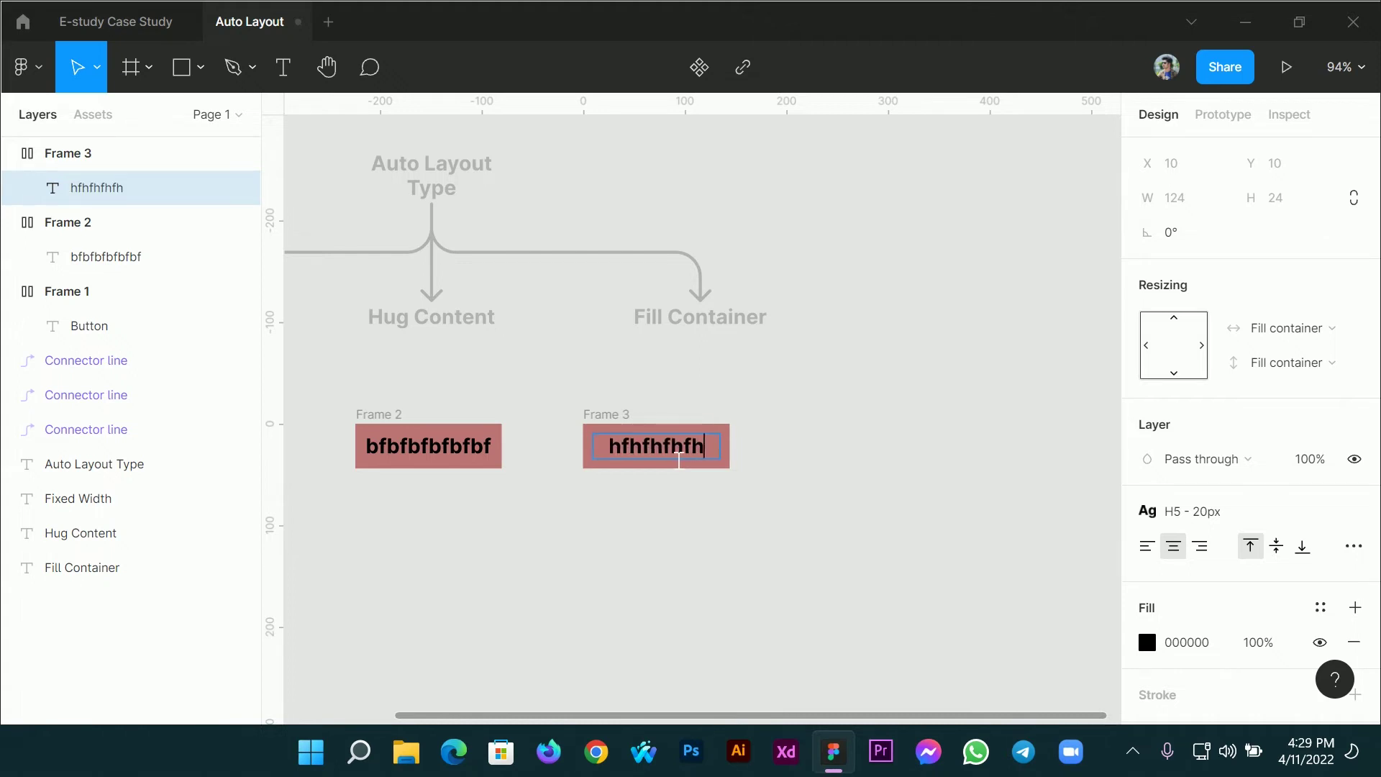
{"action": "type", "text": "fhfhfhfhfhf"}
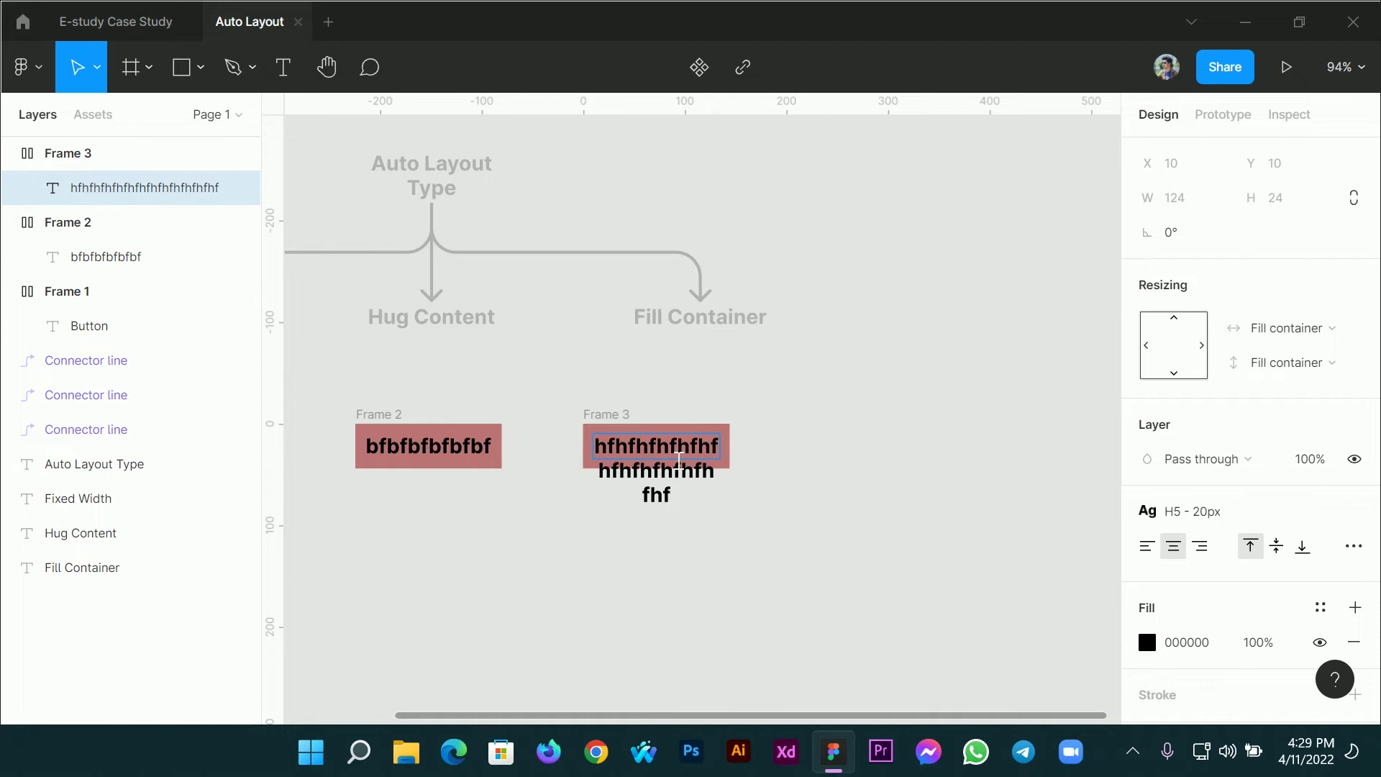
Shorten the third button's text to "hfhfhfhfhf" so it fits on one line, and finish editing the text
{"action": "key", "text": "BackSpace"}
{"action": "key", "text": "BackSpace"}
{"action": "key", "text": "BackSpace"}
{"action": "key", "text": "BackSpace"}
{"action": "key", "text": "BackSpace"}
{"action": "key", "text": "BackSpace"}
{"action": "key", "text": "BackSpace"}
{"action": "key", "text": "BackSpace"}
{"action": "key", "text": "BackSpace"}
{"action": "key", "text": "BackSpace"}
{"action": "key", "text": "BackSpace"}
{"action": "key", "text": "BackSpace"}
{"action": "key", "text": "BackSpace"}
{"action": "key", "text": "BackSpace"}
{"action": "key", "text": "BackSpace"}
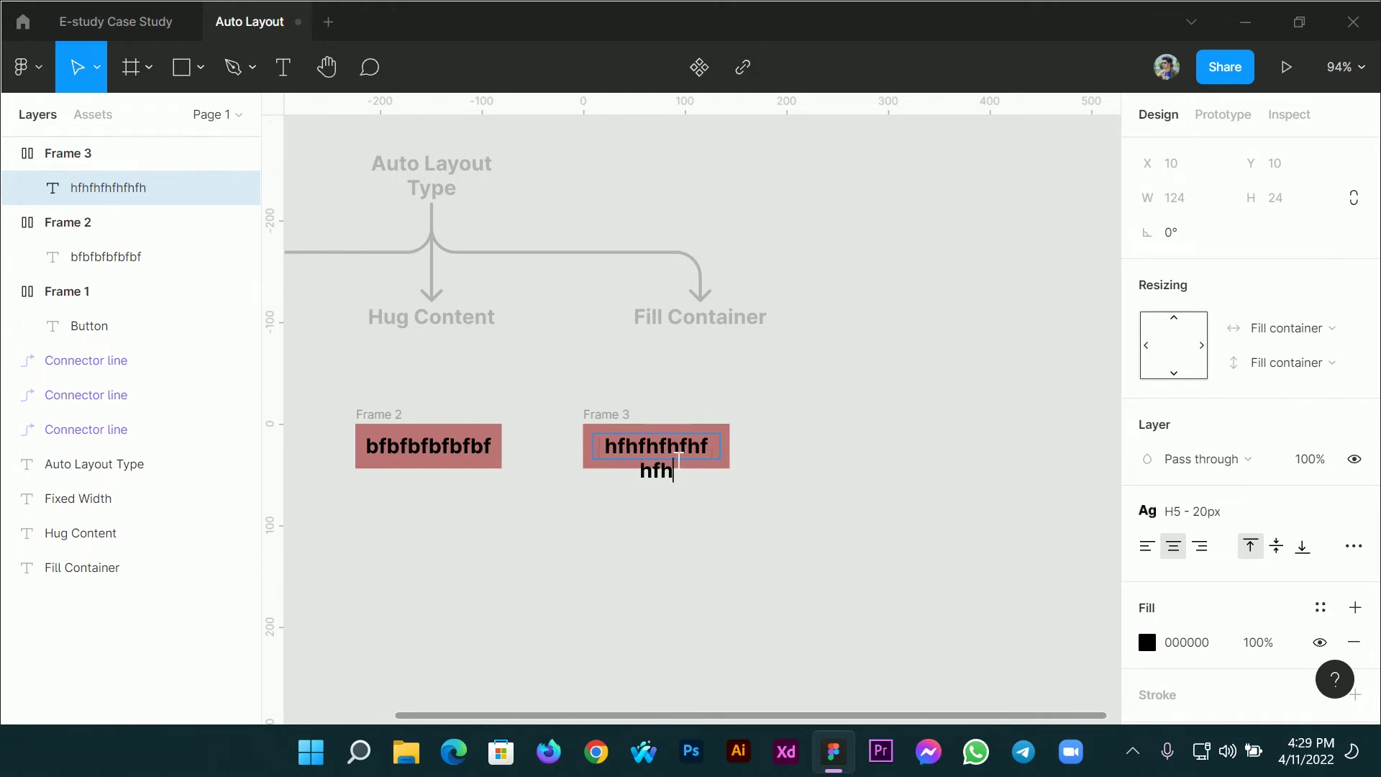
{"action": "key", "text": "BackSpace"}
{"action": "left_click_drag", "start_coordinate": [721, 455], "coordinate": [614, 458]}
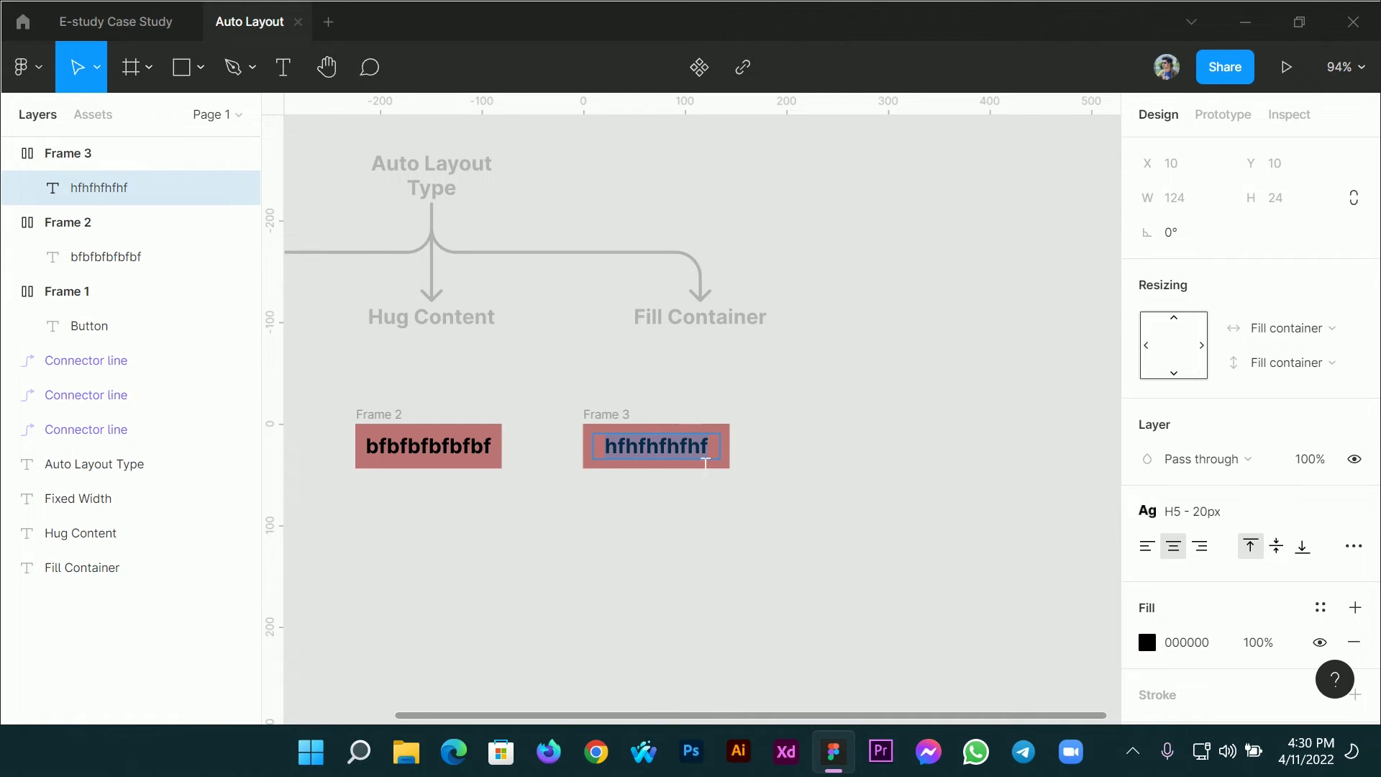
{"action": "key", "text": "Escape"}
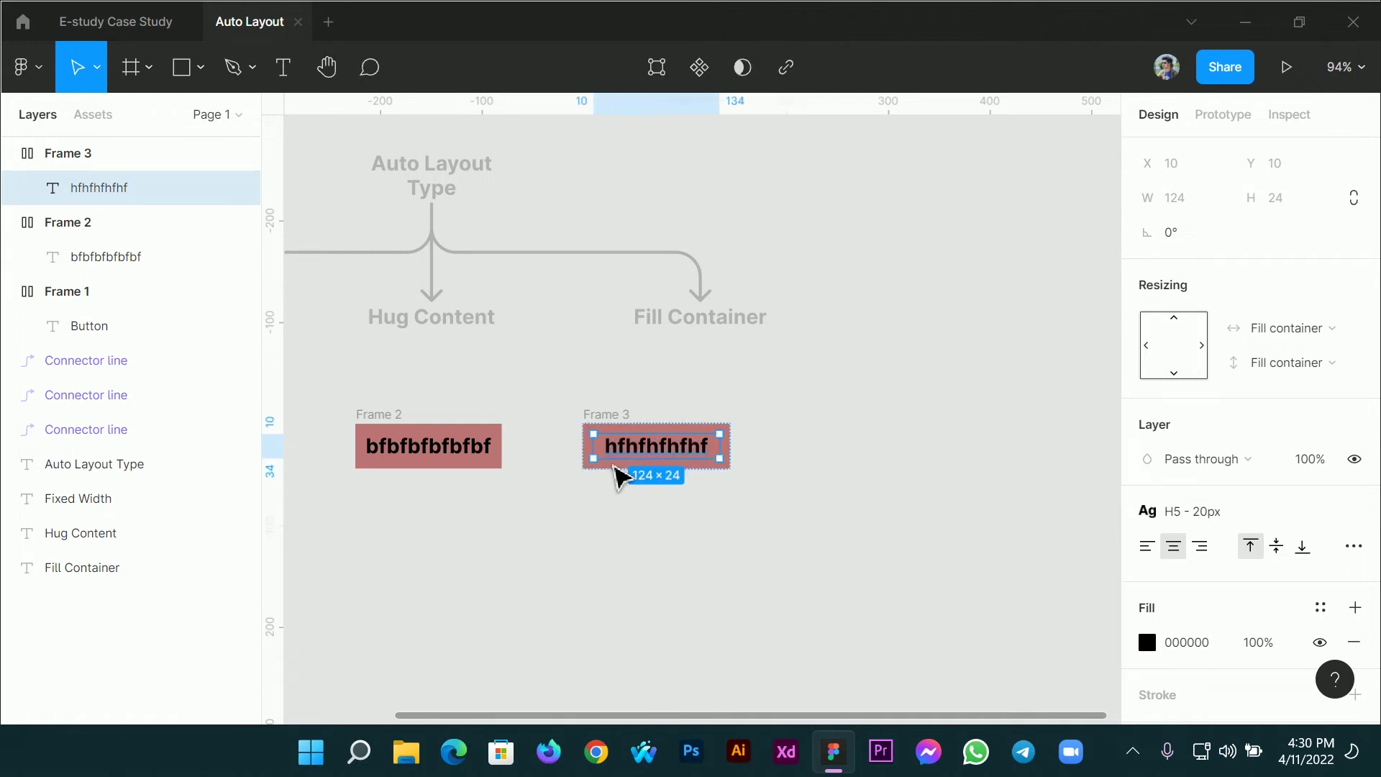
Widen the fill-container button frame to about 201 px
{"action": "key", "text": "Escape"}
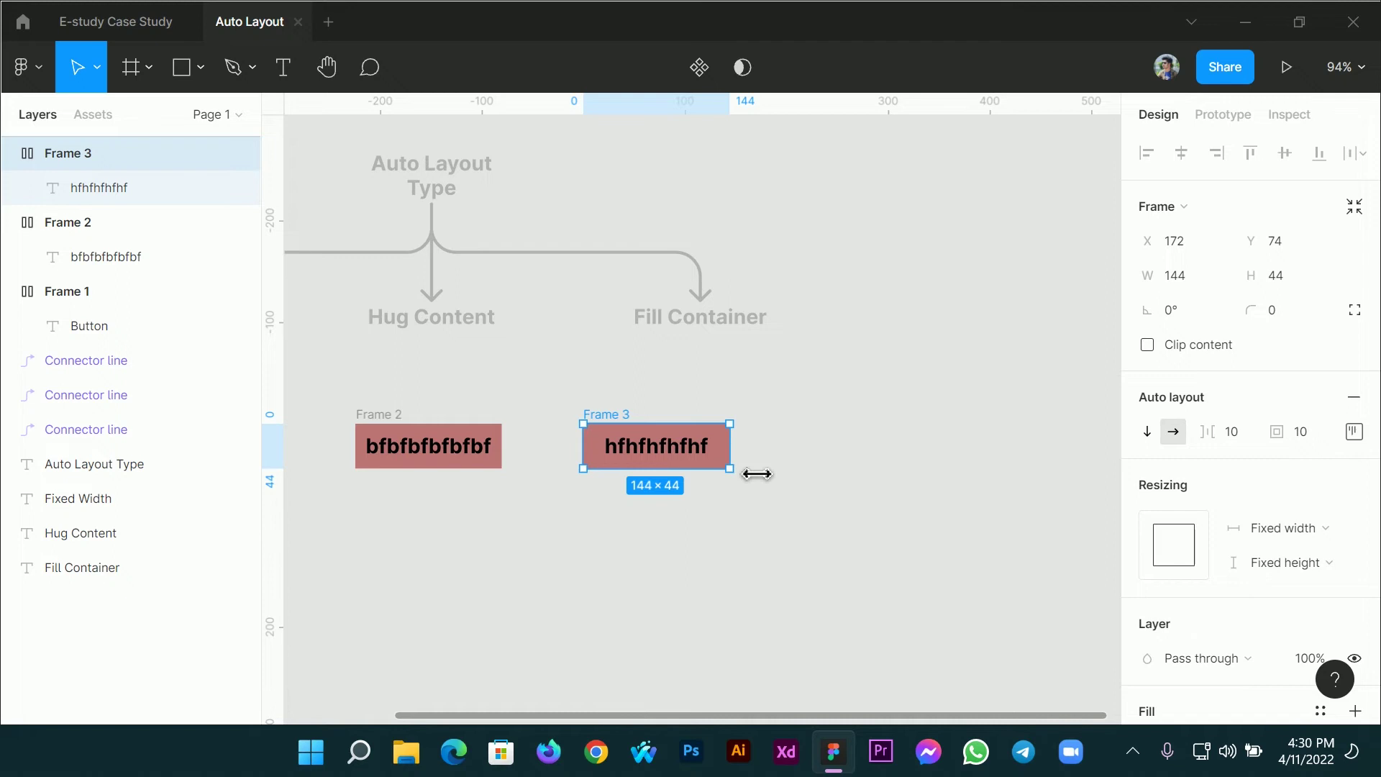
{"action": "mouse_move", "coordinate": [770, 474]}
{"action": "left_mouse_down"}
{"action": "mouse_move", "coordinate": [888, 482]}
{"action": "mouse_move", "coordinate": [879, 469]}
{"action": "mouse_move", "coordinate": [986, 469]}
{"action": "mouse_move", "coordinate": [787, 473]}
{"action": "mouse_move", "coordinate": [934, 458]}
{"action": "mouse_move", "coordinate": [768, 478]}
{"action": "mouse_move", "coordinate": [1042, 458]}
{"action": "mouse_move", "coordinate": [791, 475]}
{"action": "left_mouse_up"}
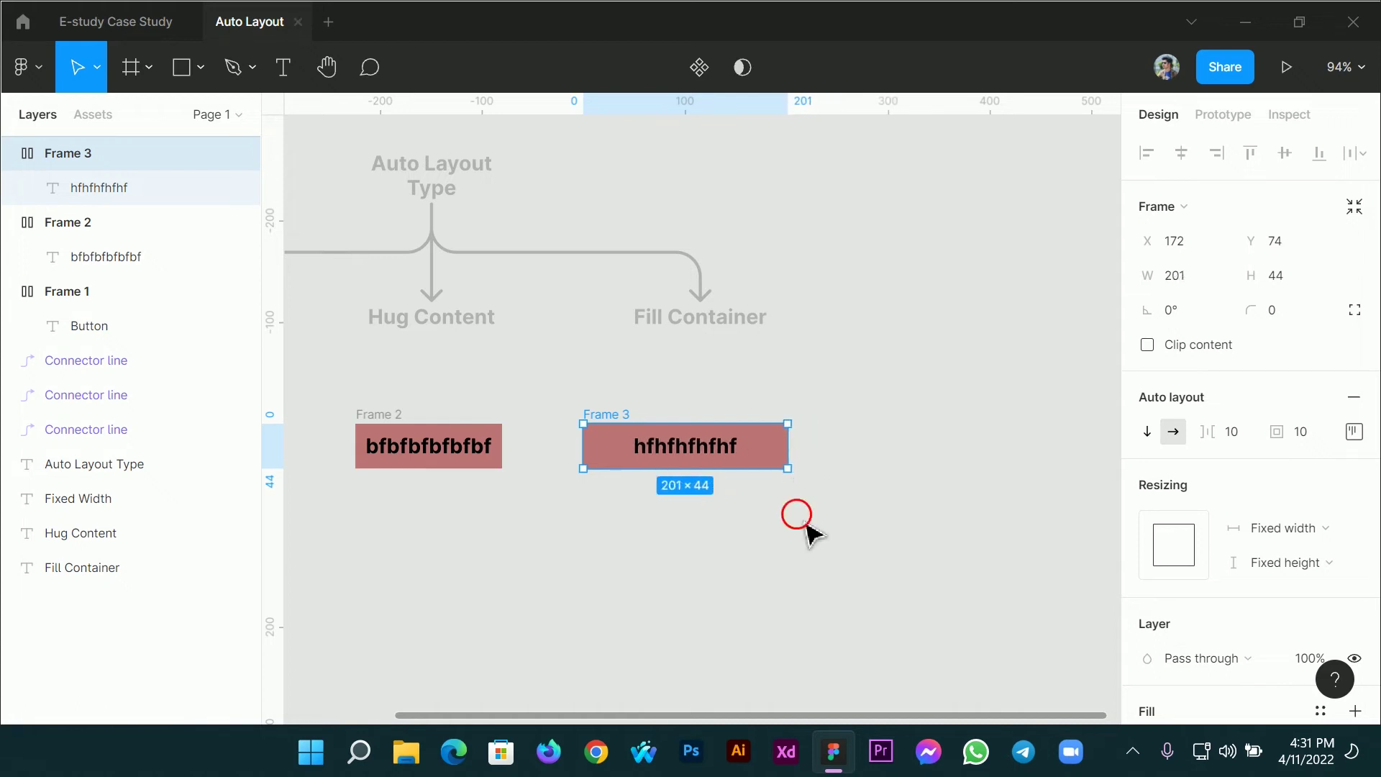
{"action": "left_click", "coordinate": [927, 472]}
Duplicate the hug-content button frame and place the copy below the fixed-width button to start a second row
{"action": "key", "text": "ctrl+minus"}
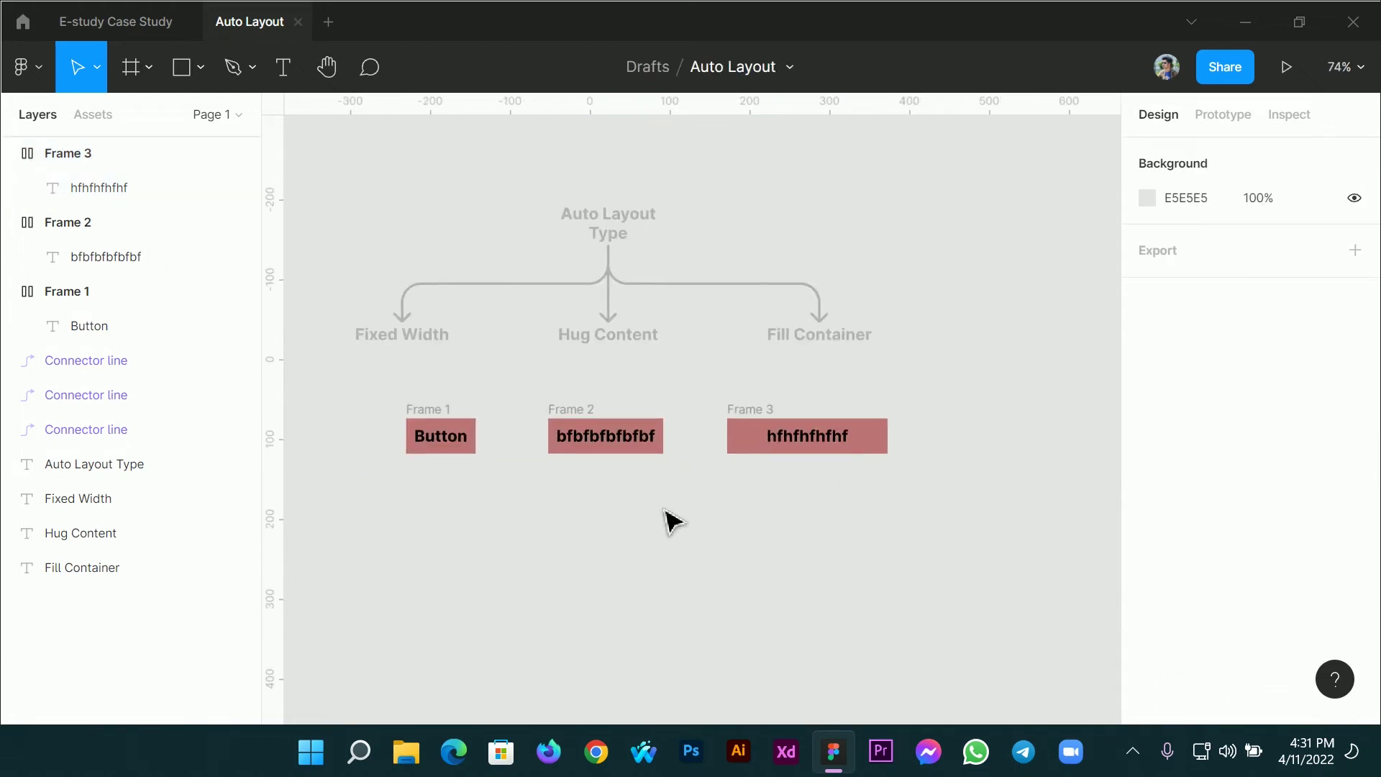
{"action": "scroll", "coordinate": [755, 532], "scroll_direction": "up", "scroll_amount": 2}
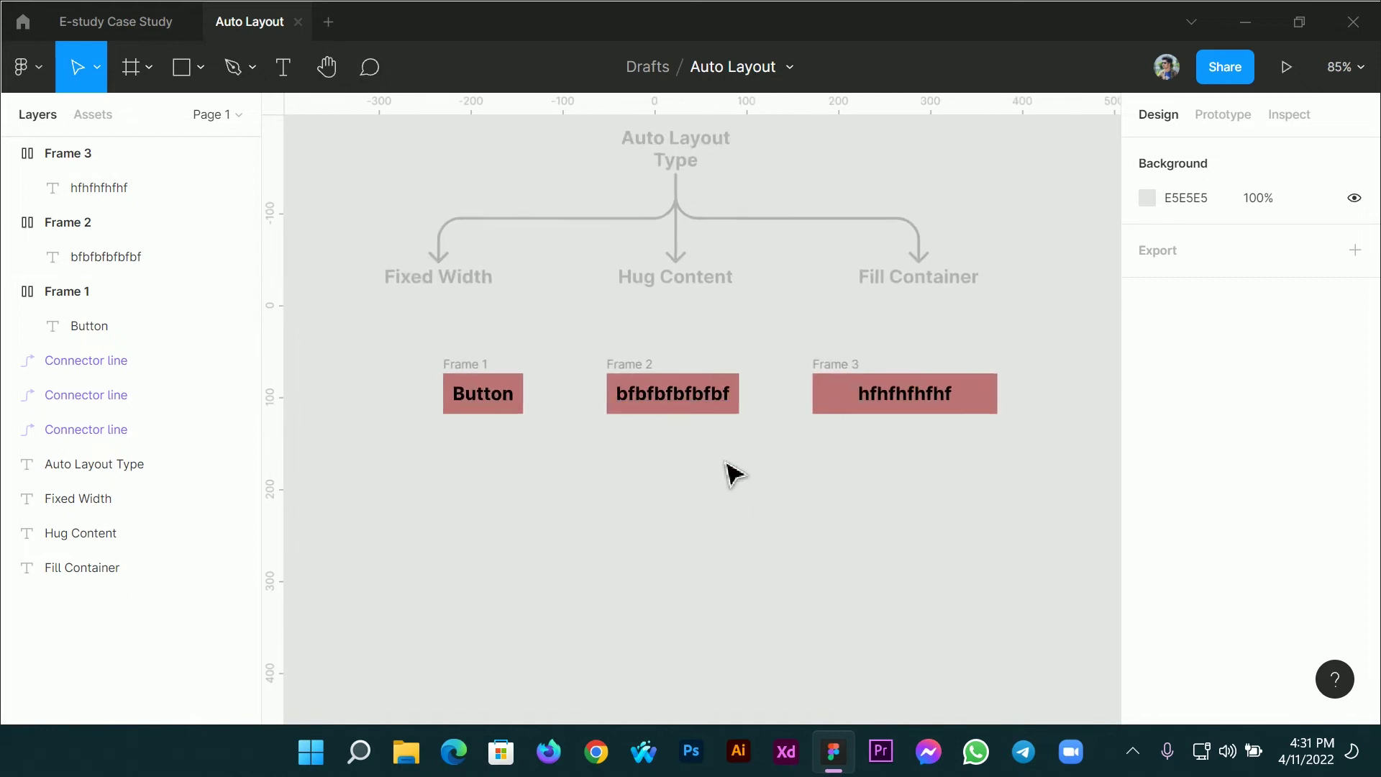
{"action": "scroll", "coordinate": [727, 475], "scroll_direction": "up", "scroll_amount": 1}
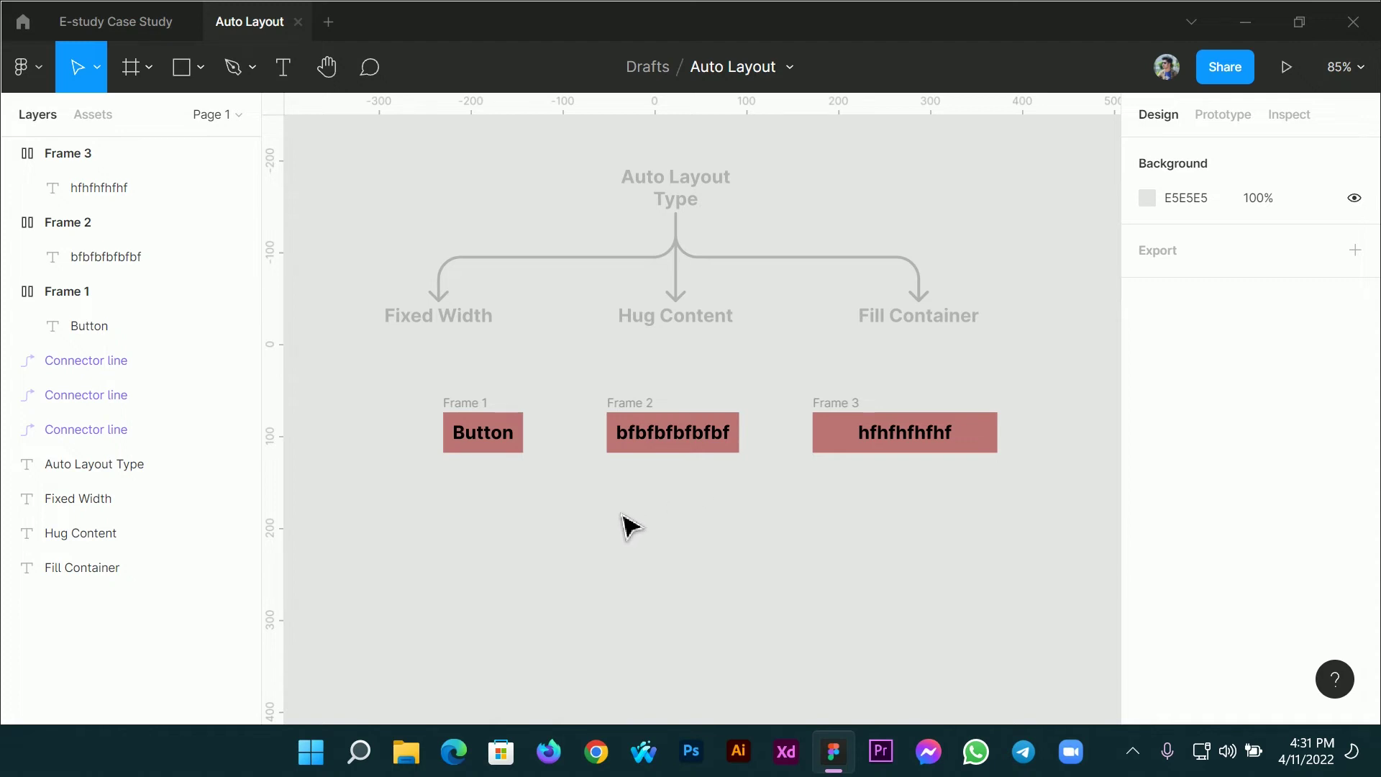
{"action": "scroll", "coordinate": [608, 525], "scroll_direction": "down", "scroll_amount": 1}
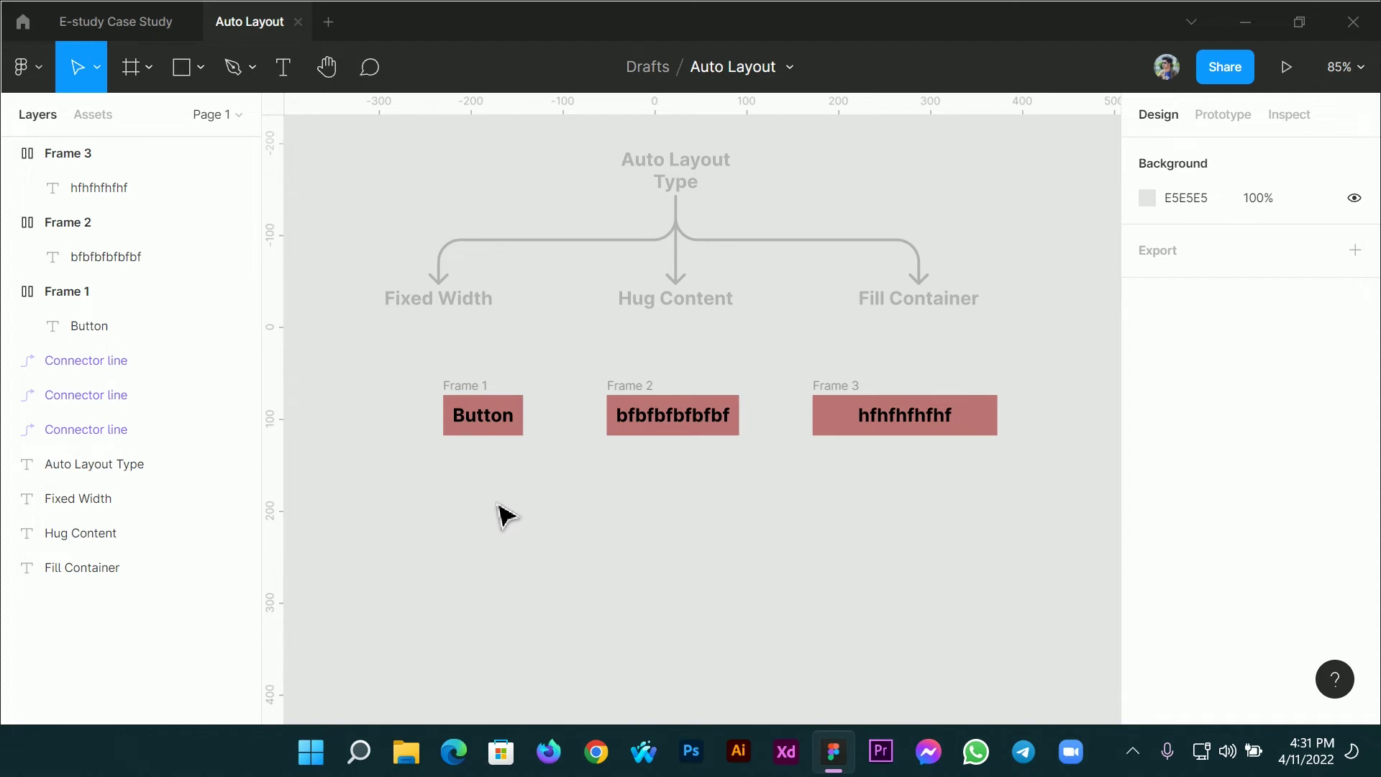
{"action": "left_click", "coordinate": [613, 414]}
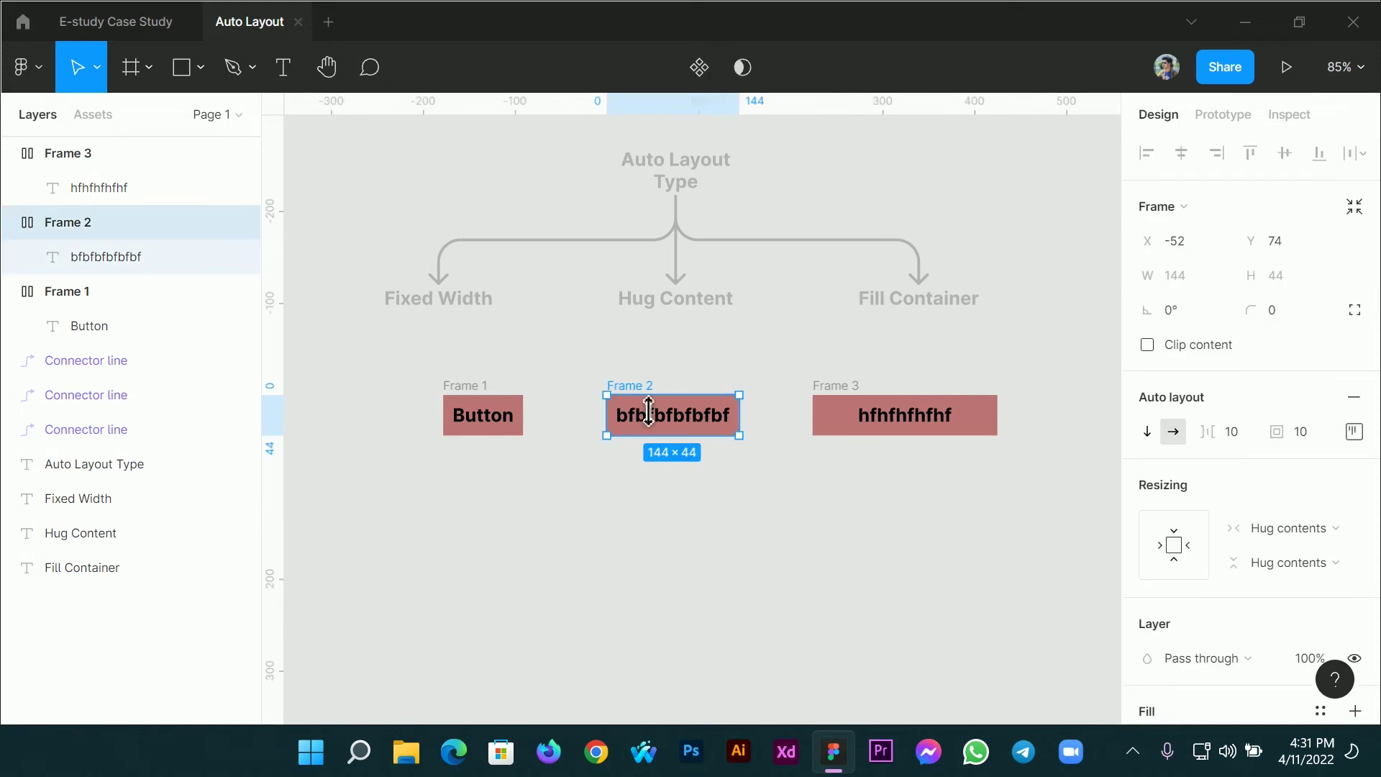
{"action": "left_click_drag", "start_coordinate": [655, 401], "coordinate": [438, 548]}
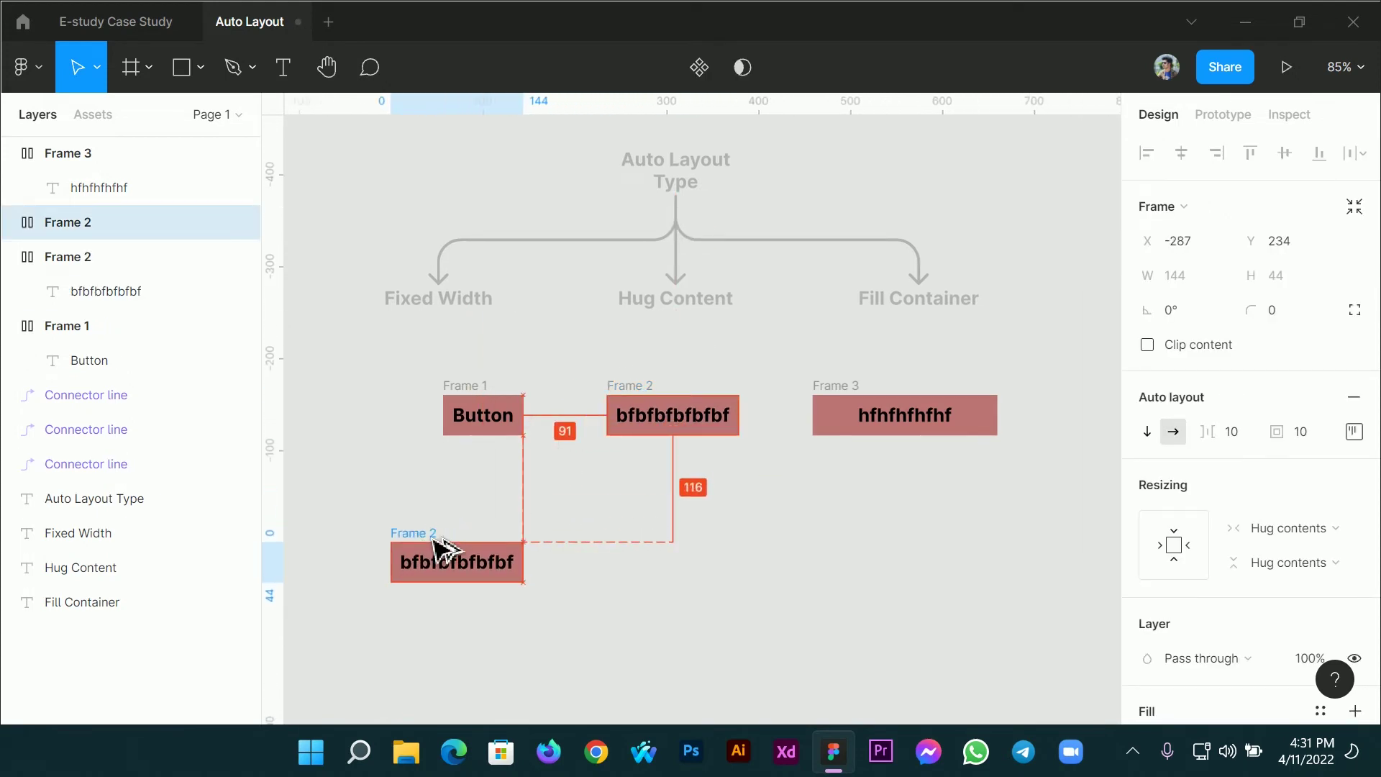
Replace the second-row button's text with two lines reading "Fixed Height" and "Fixed Width"
{"action": "double_click", "coordinate": [471, 575]}
{"action": "double_click", "coordinate": [471, 575]}
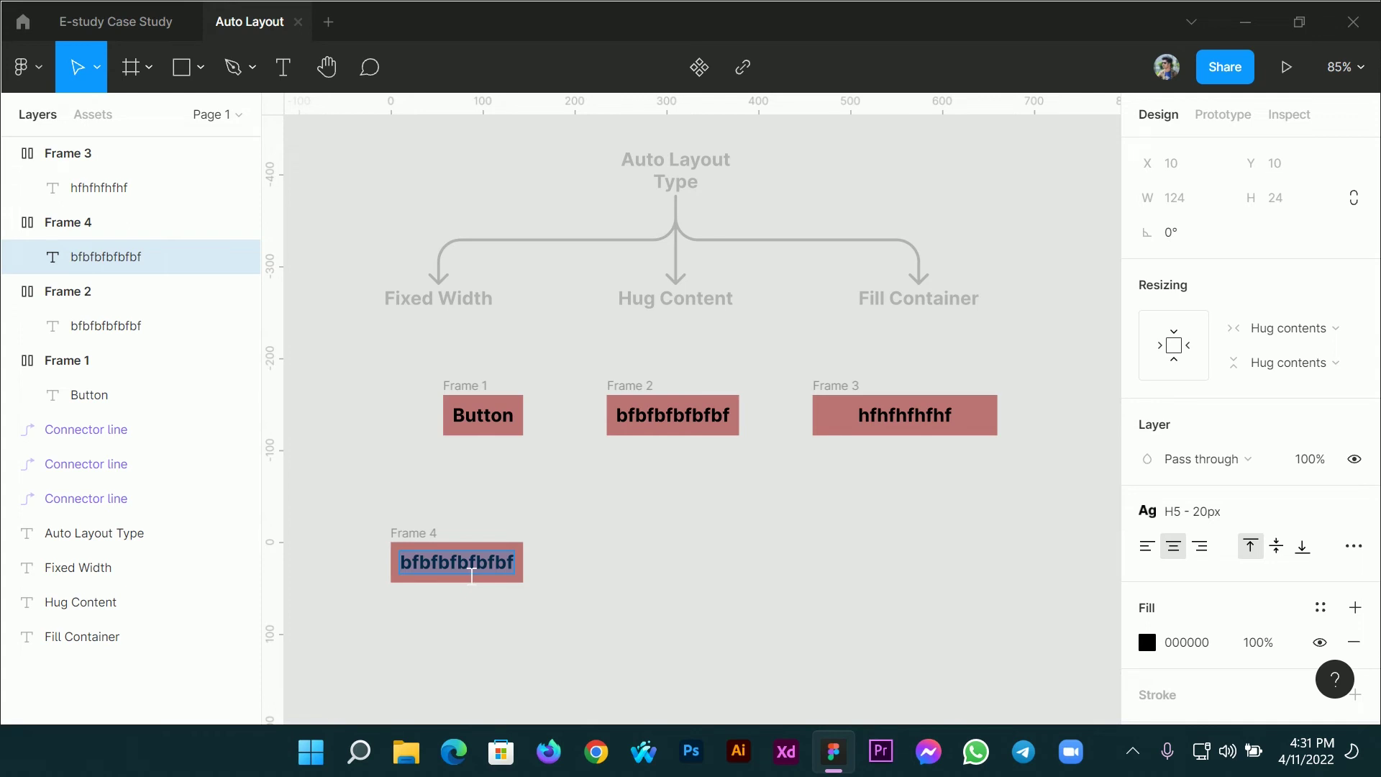
{"action": "type", "text": "Fi"}
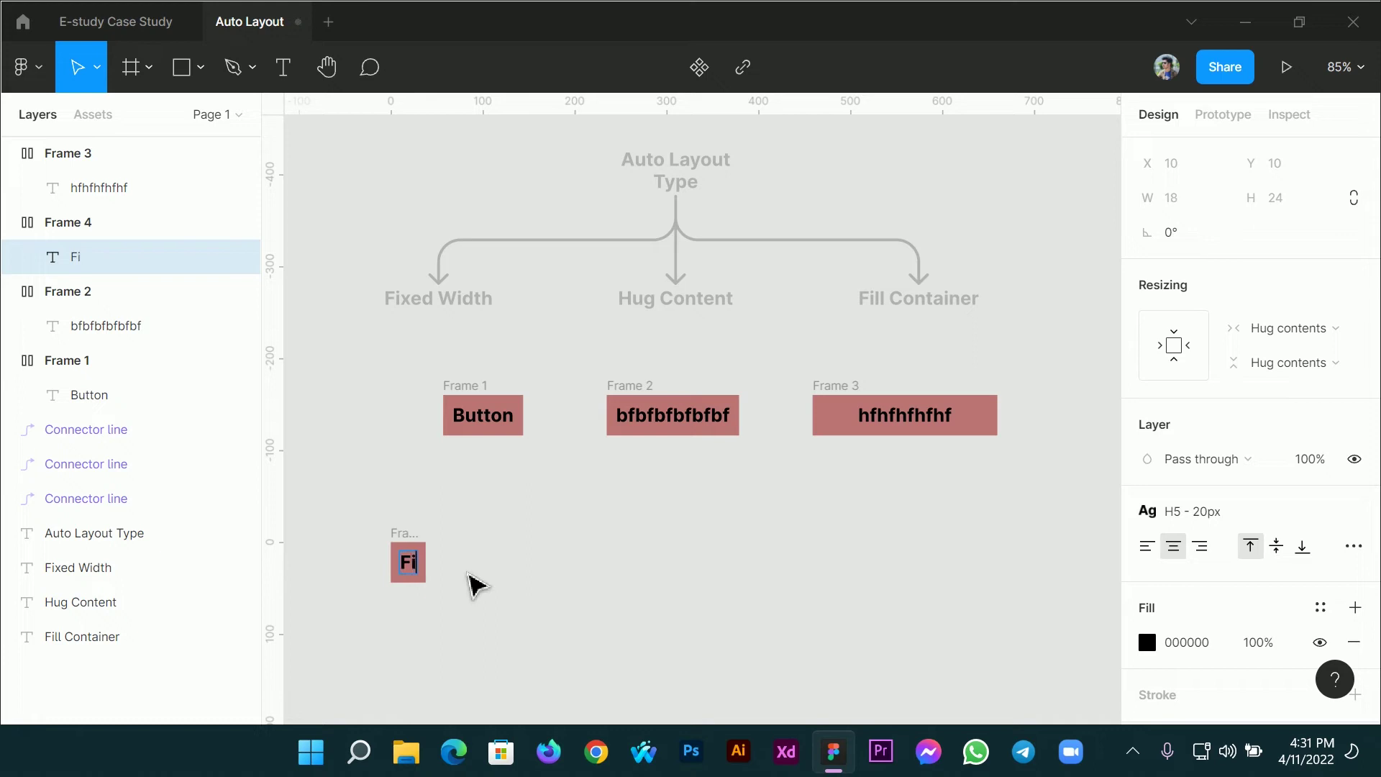
{"action": "type", "text": "xed"}
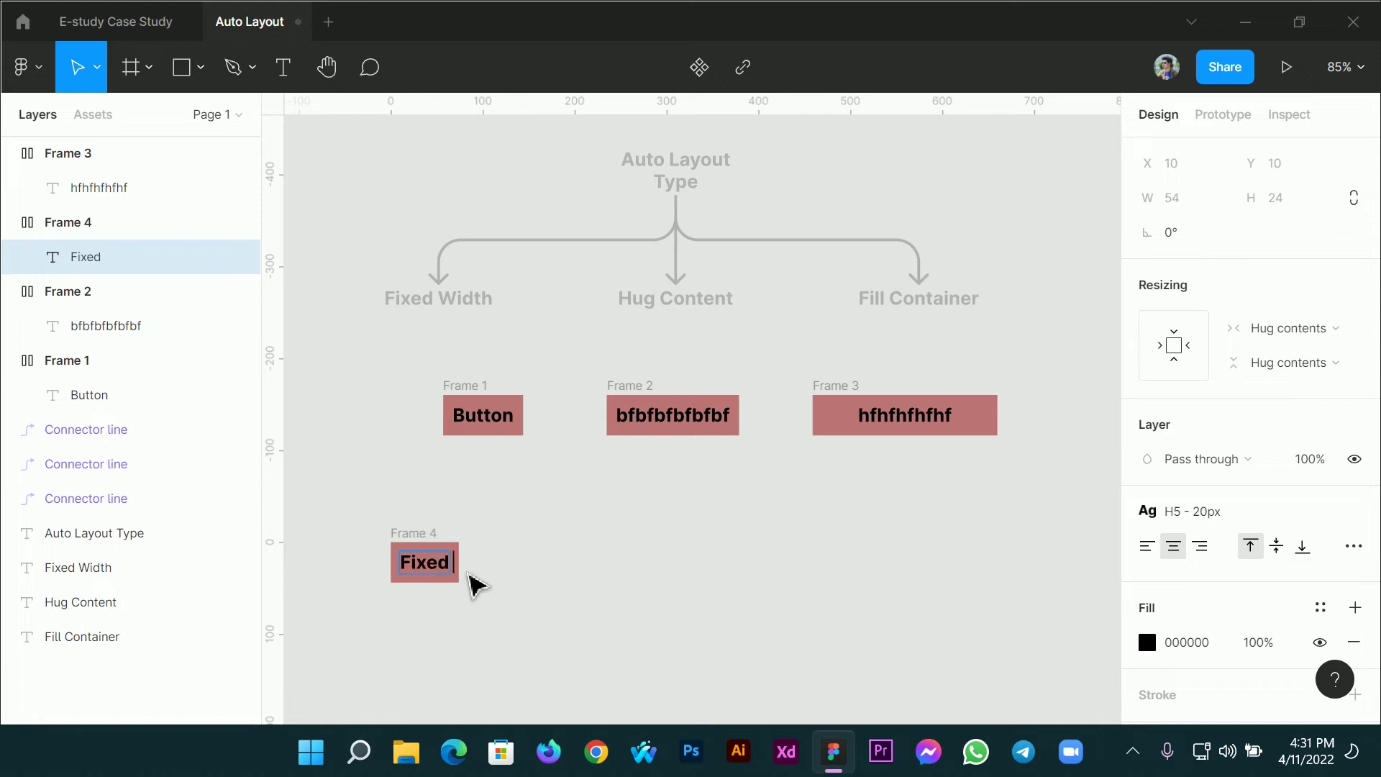
{"action": "type", "text": " He"}
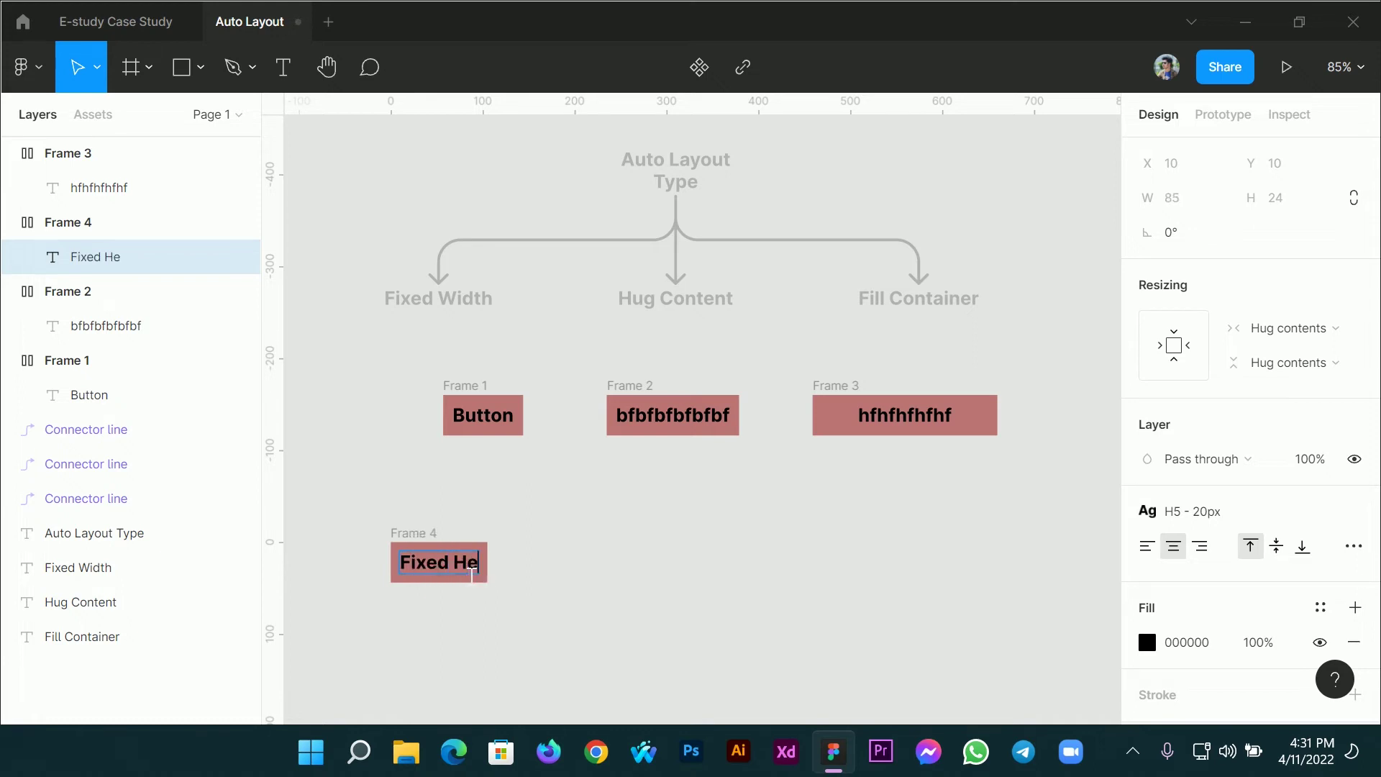
{"action": "type", "text": "ight"}
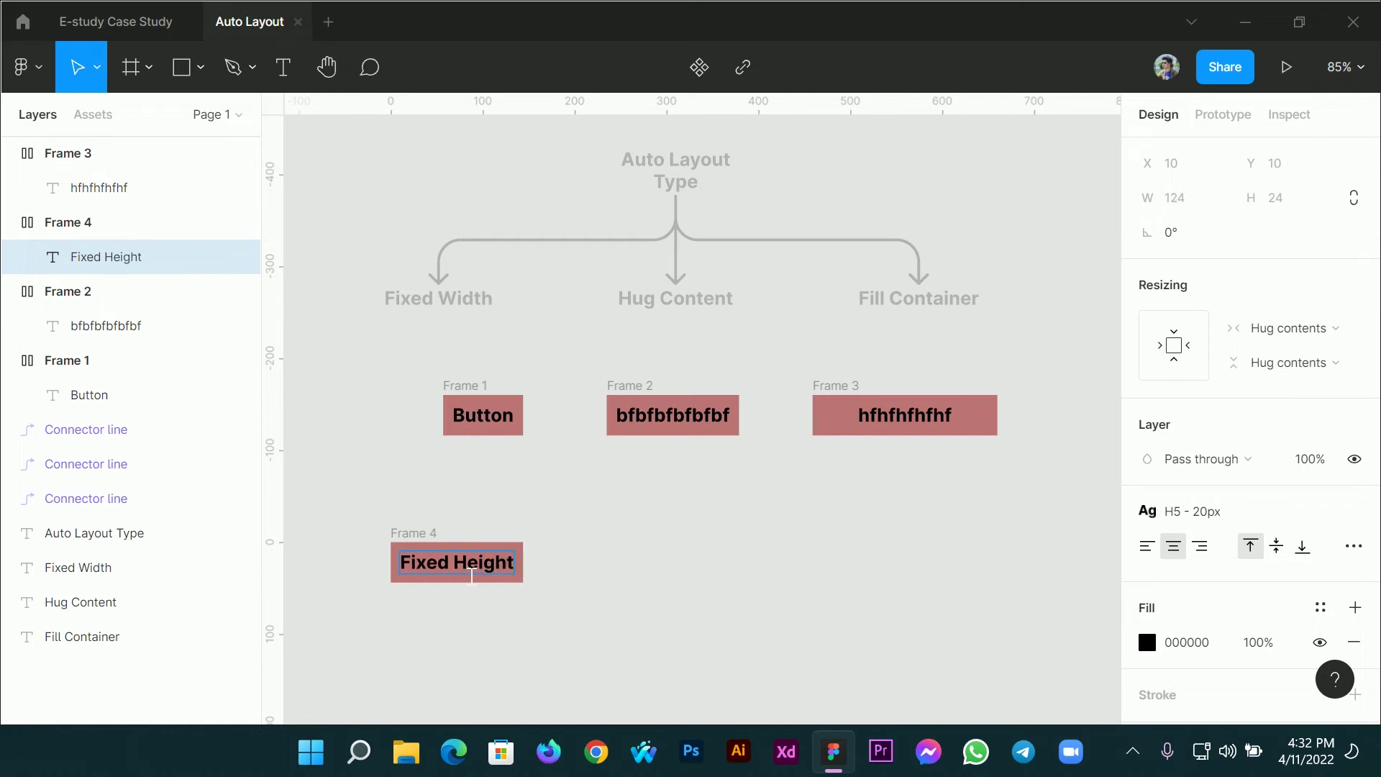
{"action": "key", "text": "Return"}
{"action": "type", "text": "Fixed Width"}
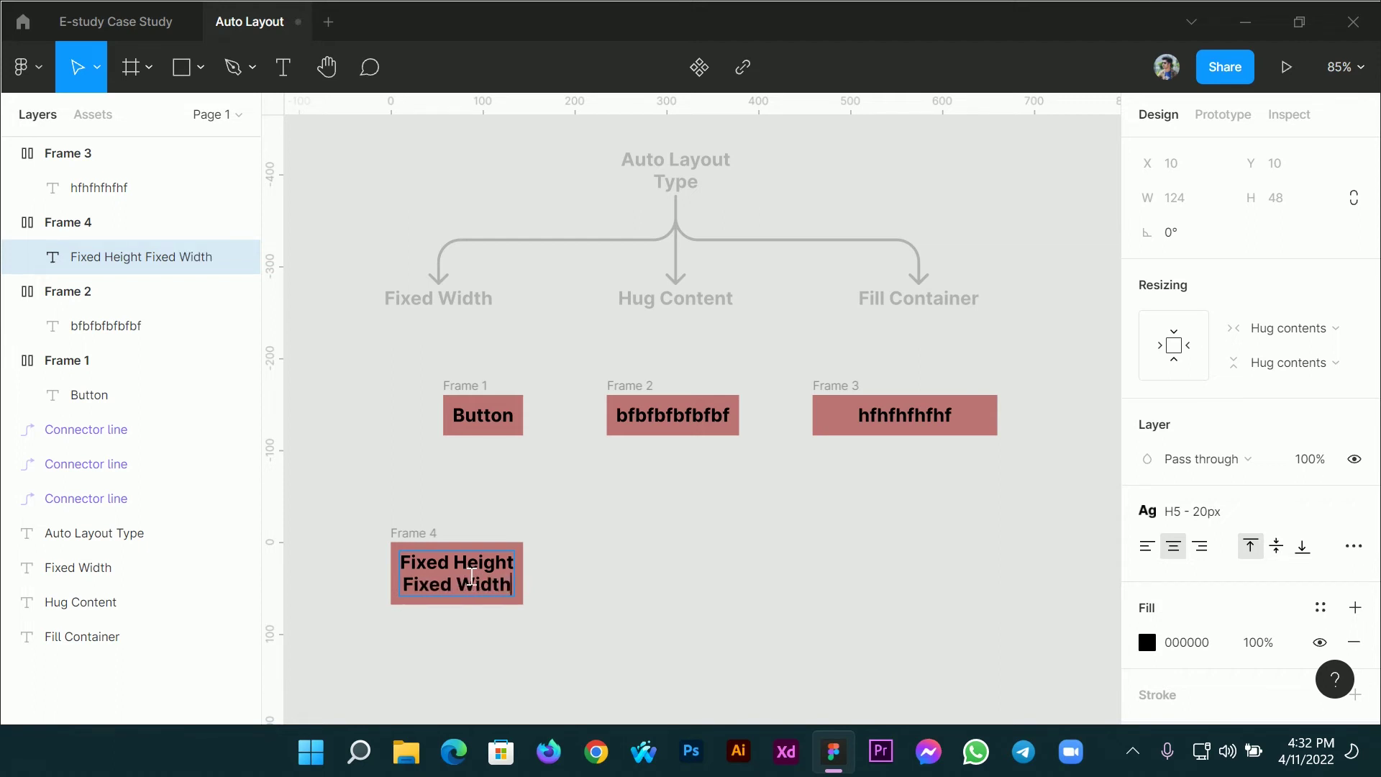
{"action": "key", "text": "Escape"}
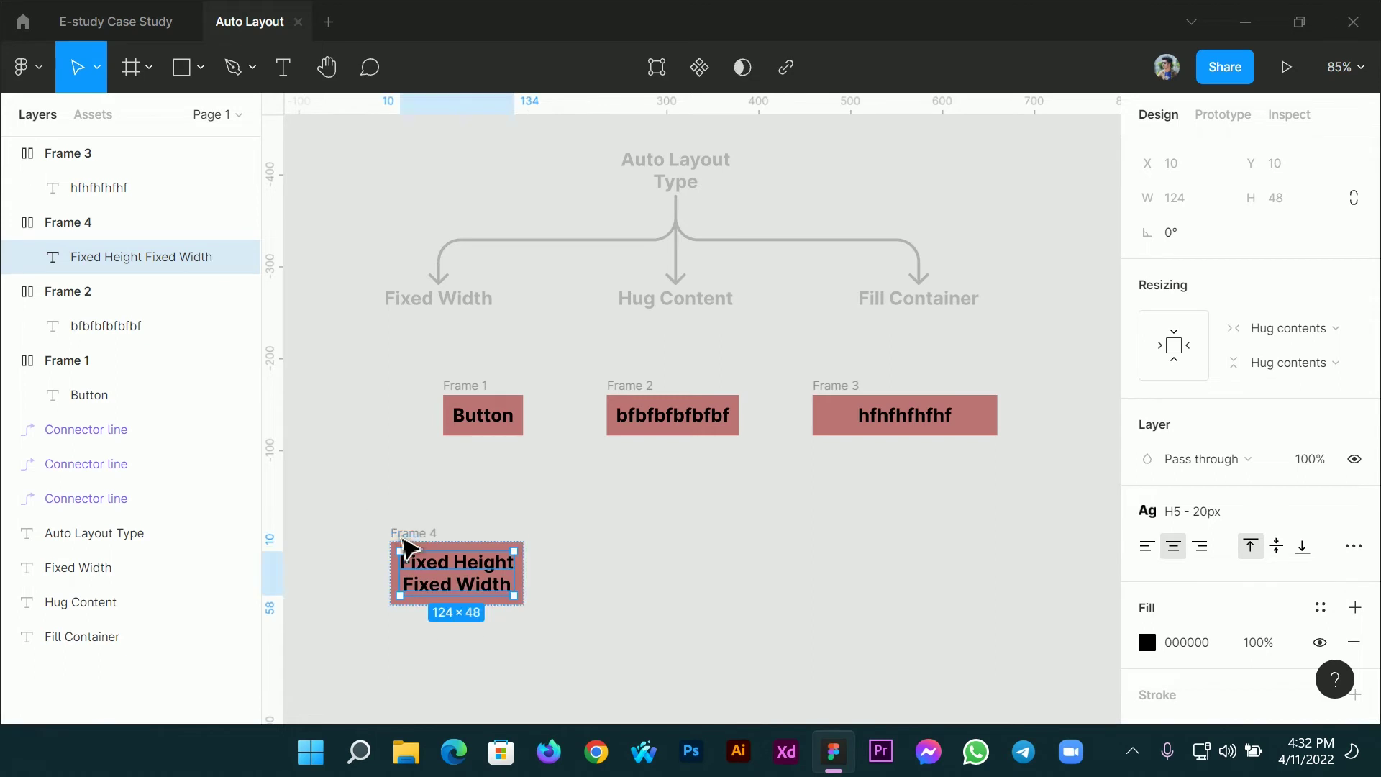
Duplicate the "Fixed Height Fixed Width" button alongside in the same row and change the copy's second line to "Filled Width"
{"action": "key", "text": "Escape"}
{"action": "left_click_drag", "start_coordinate": [414, 548], "coordinate": [635, 553], "text": "alt"}
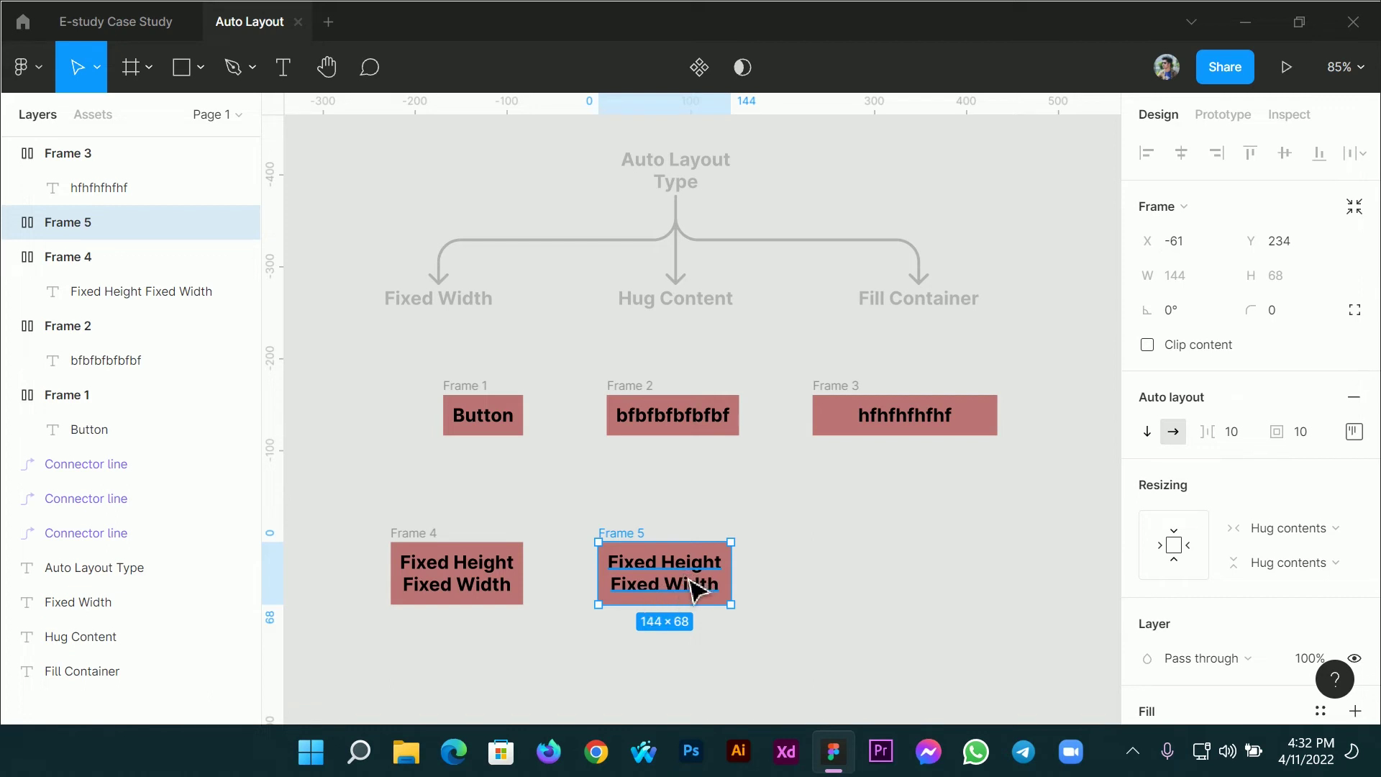
{"action": "double_click", "coordinate": [651, 604]}
{"action": "double_click", "coordinate": [654, 595]}
{"action": "left_click", "coordinate": [651, 591]}
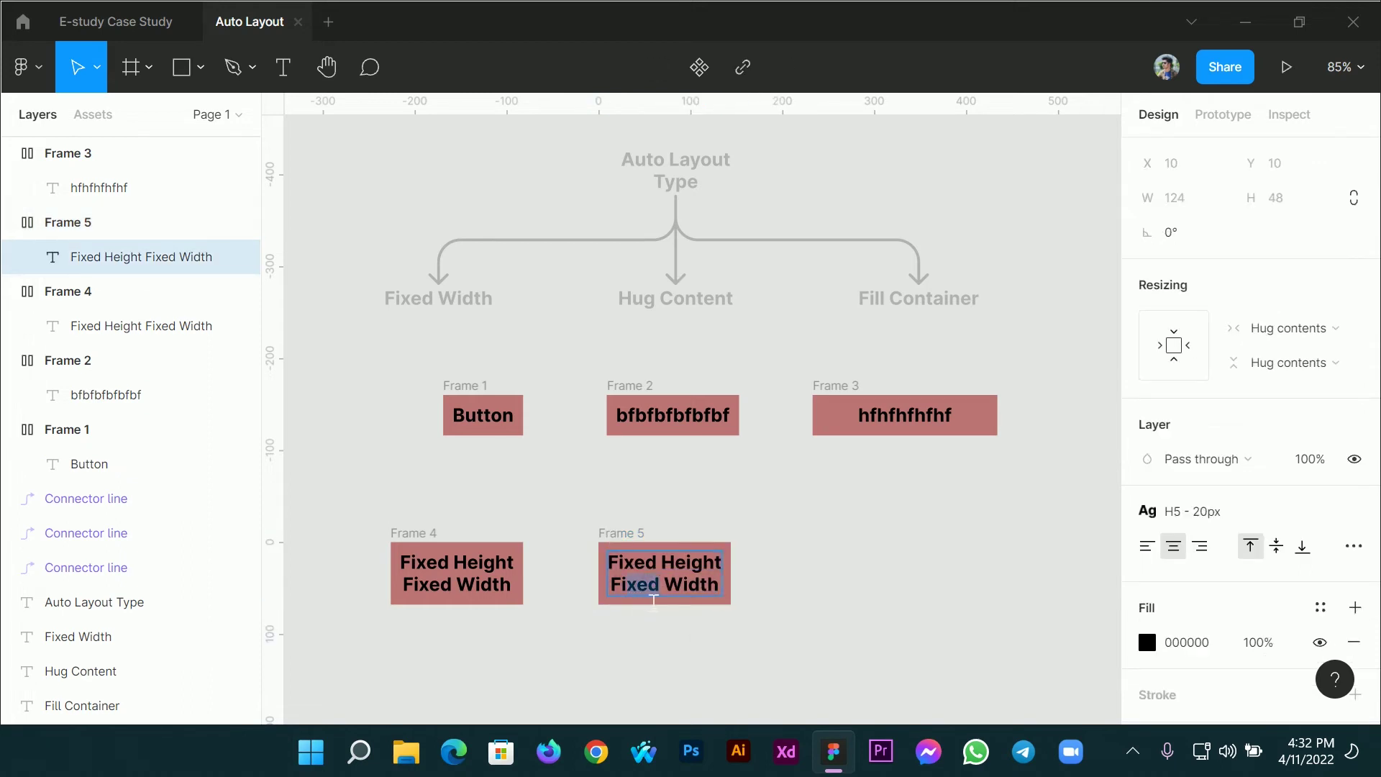
{"action": "type", "text": "Filled"}
{"action": "key", "text": "Escape"}
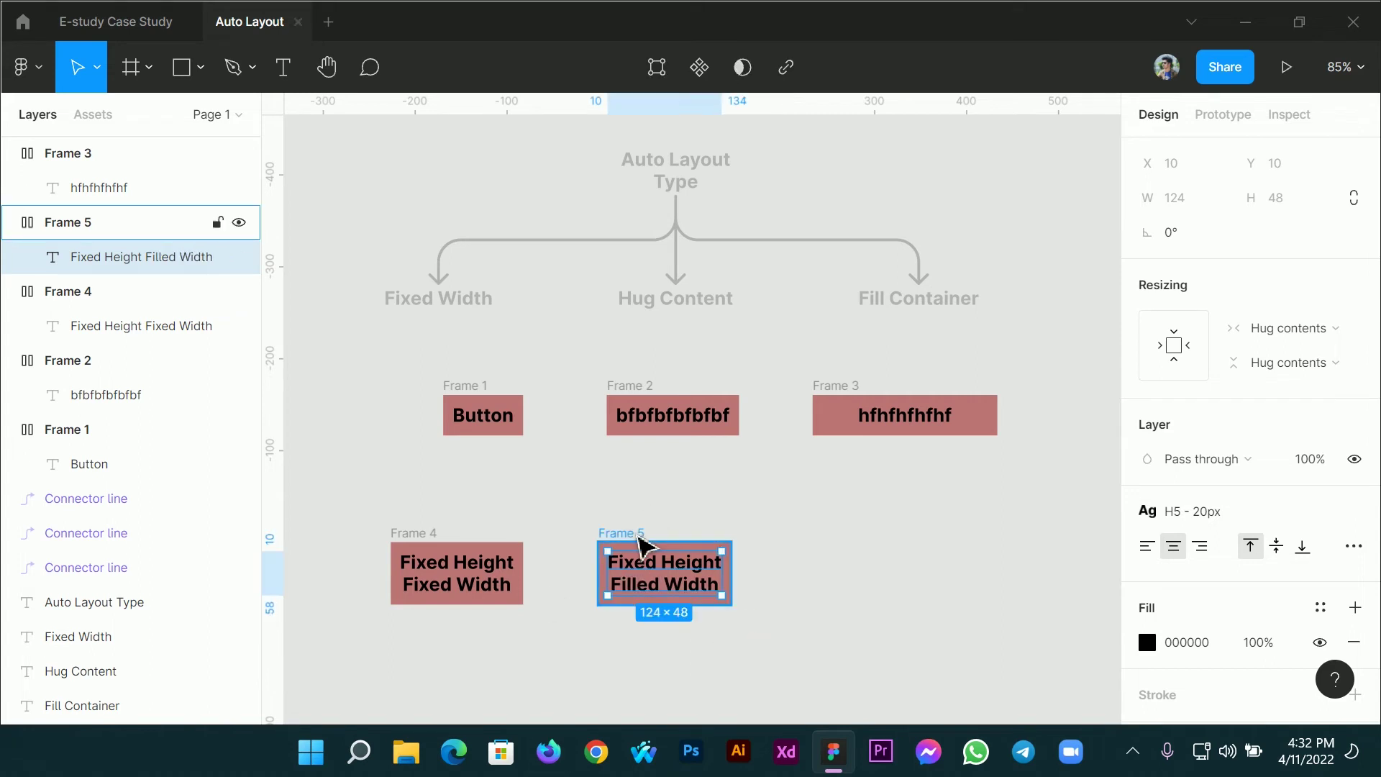
Duplicate the "Fixed Height Filled Width" button as the row's third example and relabel the copy "Filled Height" over "Fixed Width"
{"action": "key", "text": "Escape"}
{"action": "left_click_drag", "start_coordinate": [632, 552], "coordinate": [825, 554]}
{"action": "double_click", "coordinate": [840, 579]}
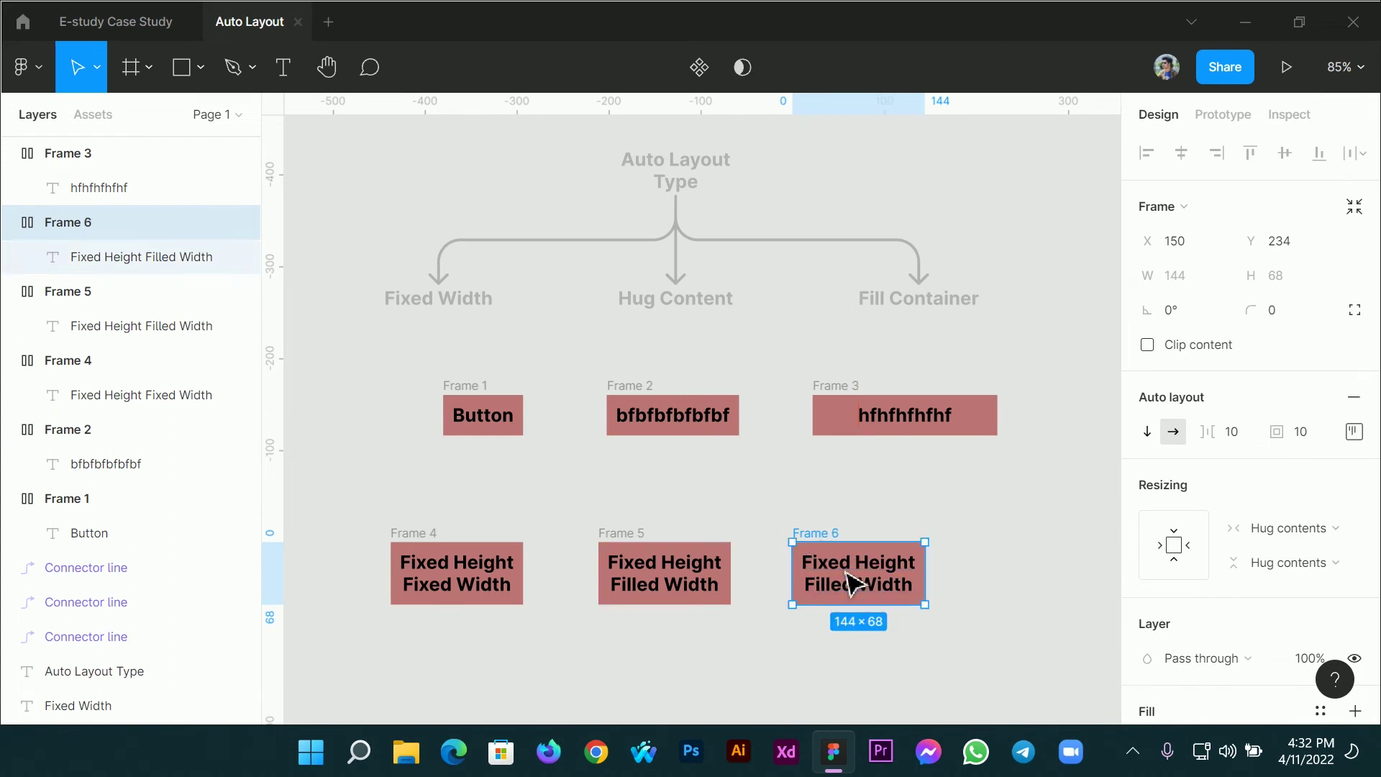
{"action": "double_click", "coordinate": [851, 580]}
{"action": "left_click", "coordinate": [851, 572]}
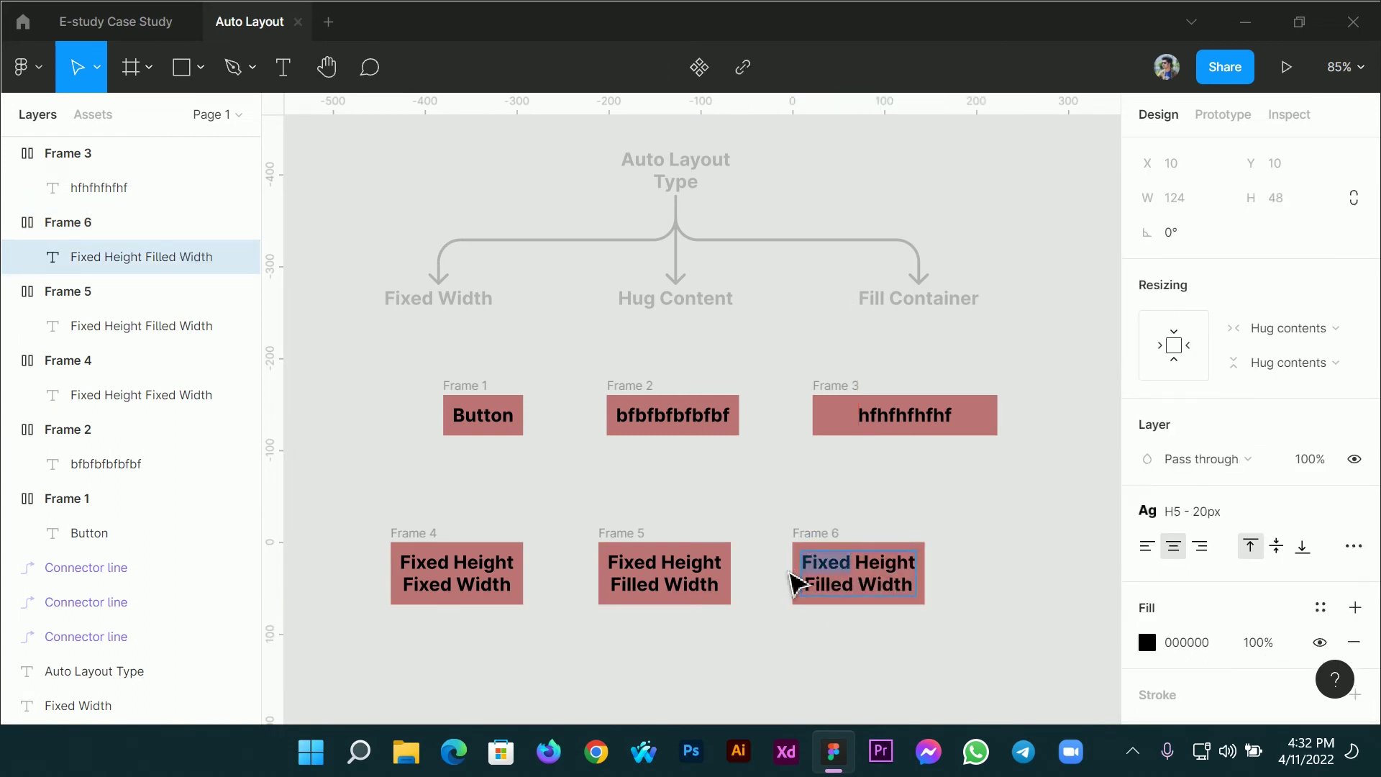
{"action": "type", "text": "Fille"}
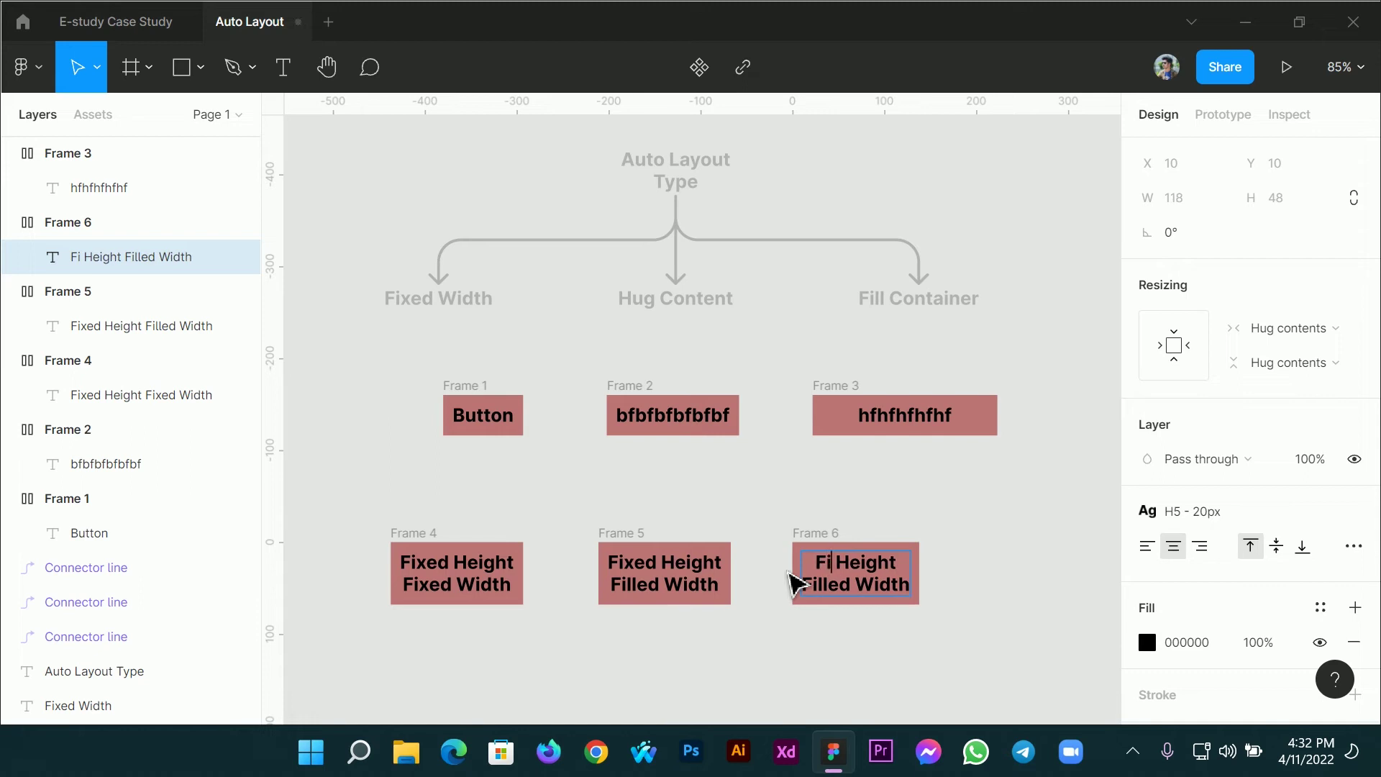
{"action": "type", "text": "d Height "}
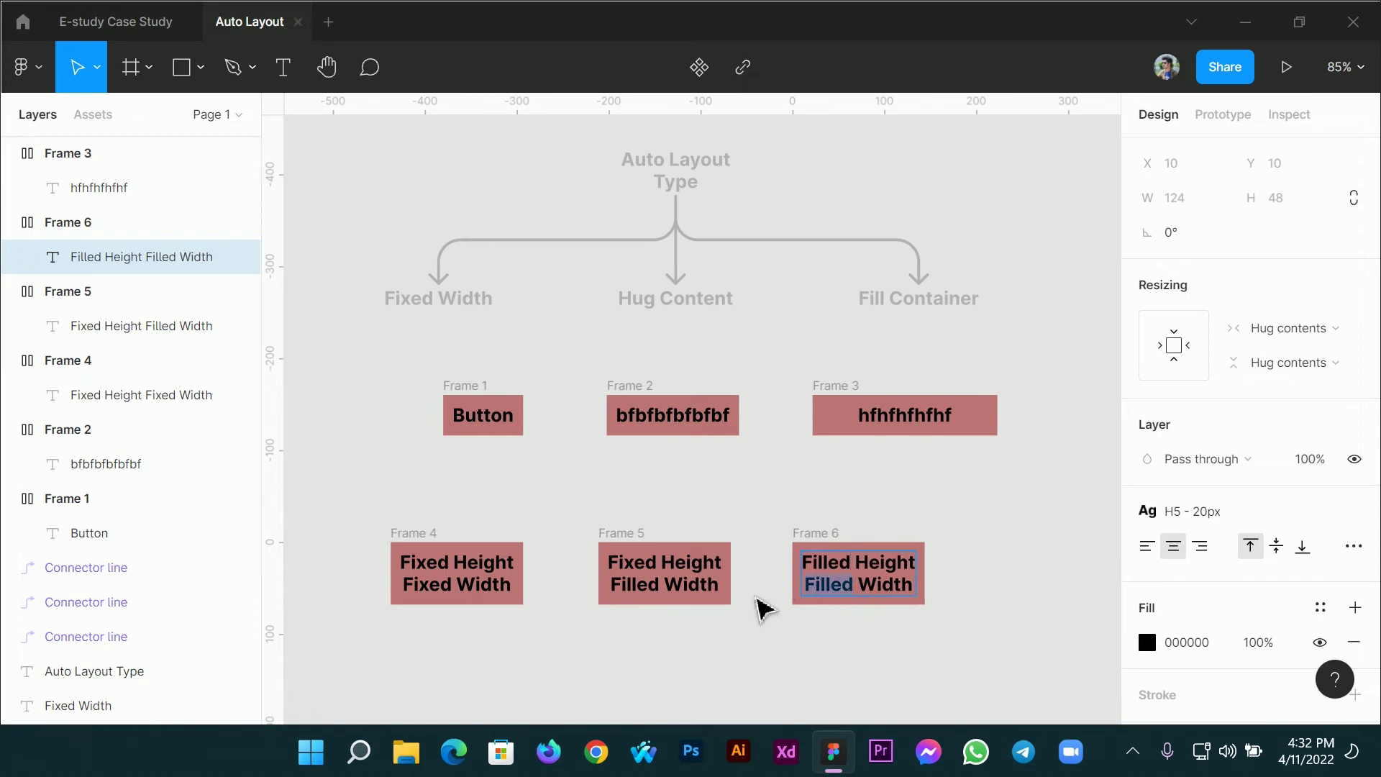
{"action": "type", "text": "Fixed"}
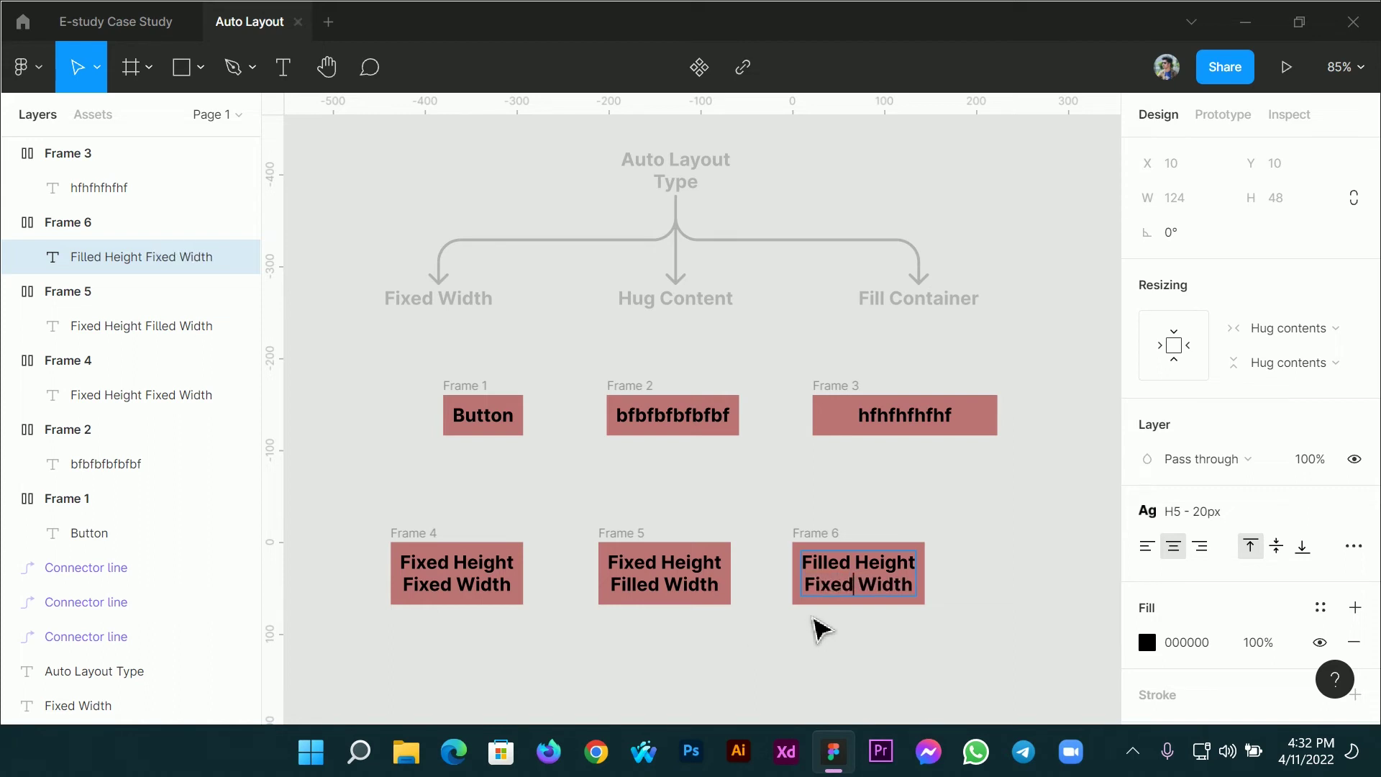
Duplicate the "Filled Height Fixed Width" button as the row's fourth example and change the copy's second line to "Filled Width"
{"action": "key", "text": "Escape"}
{"action": "left_click", "coordinate": [823, 536]}
{"action": "left_click_drag", "start_coordinate": [820, 539], "coordinate": [1021, 564]}
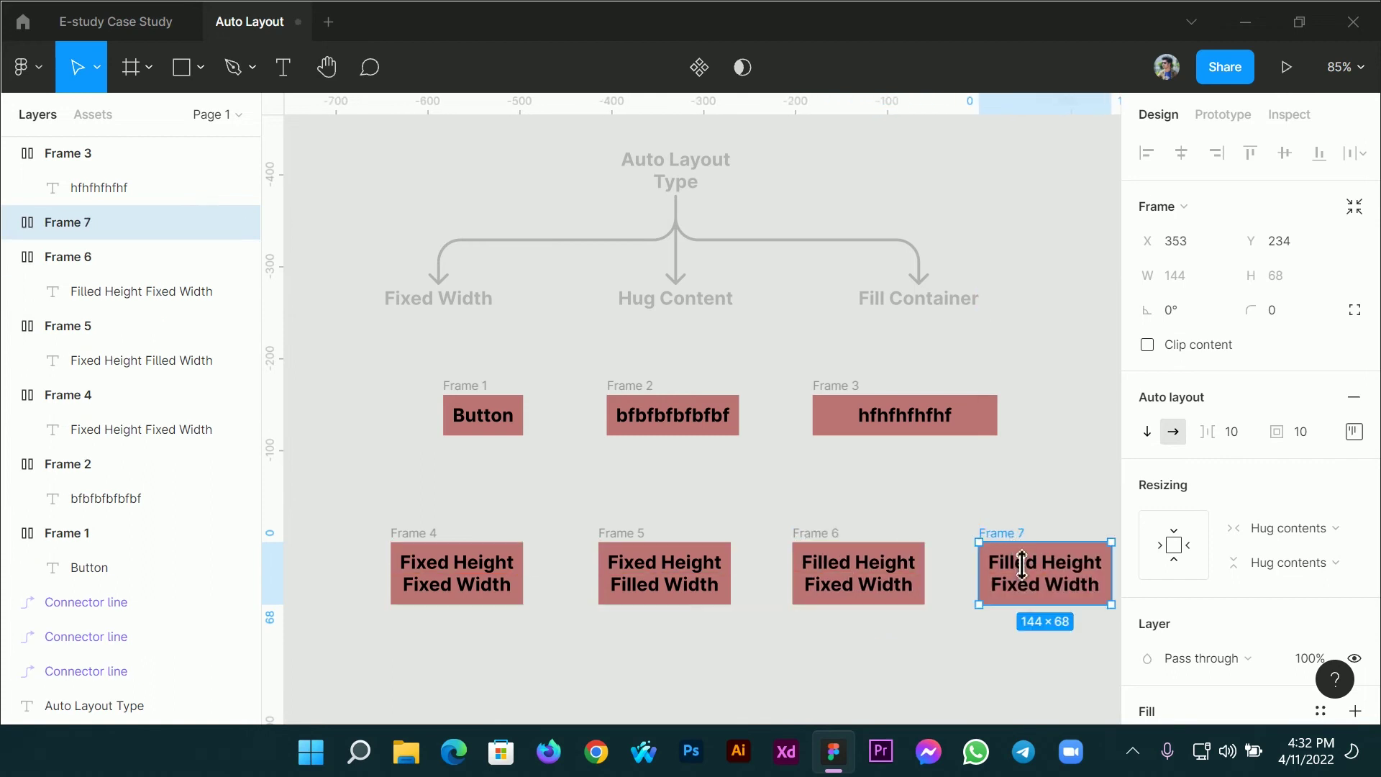
{"action": "double_click", "coordinate": [1040, 600]}
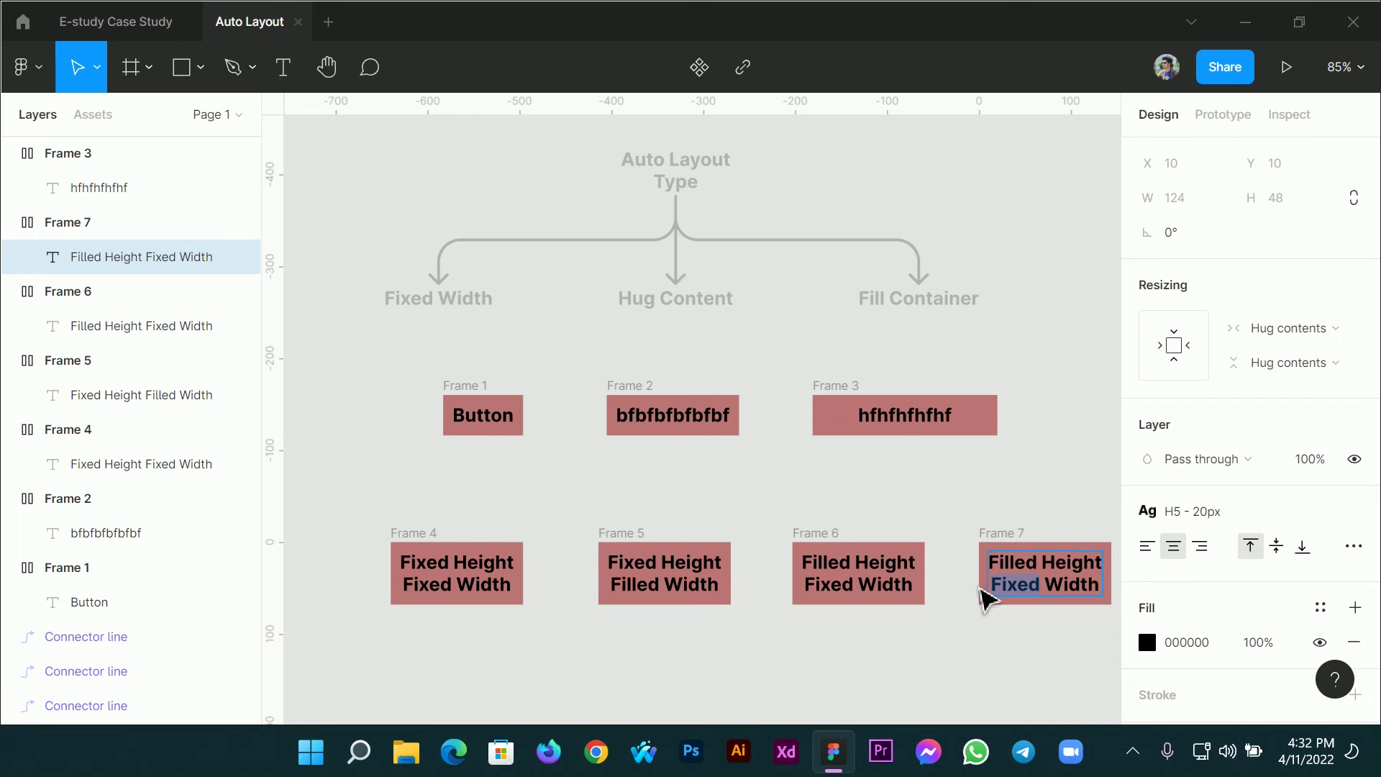
{"action": "type", "text": "Fille"}
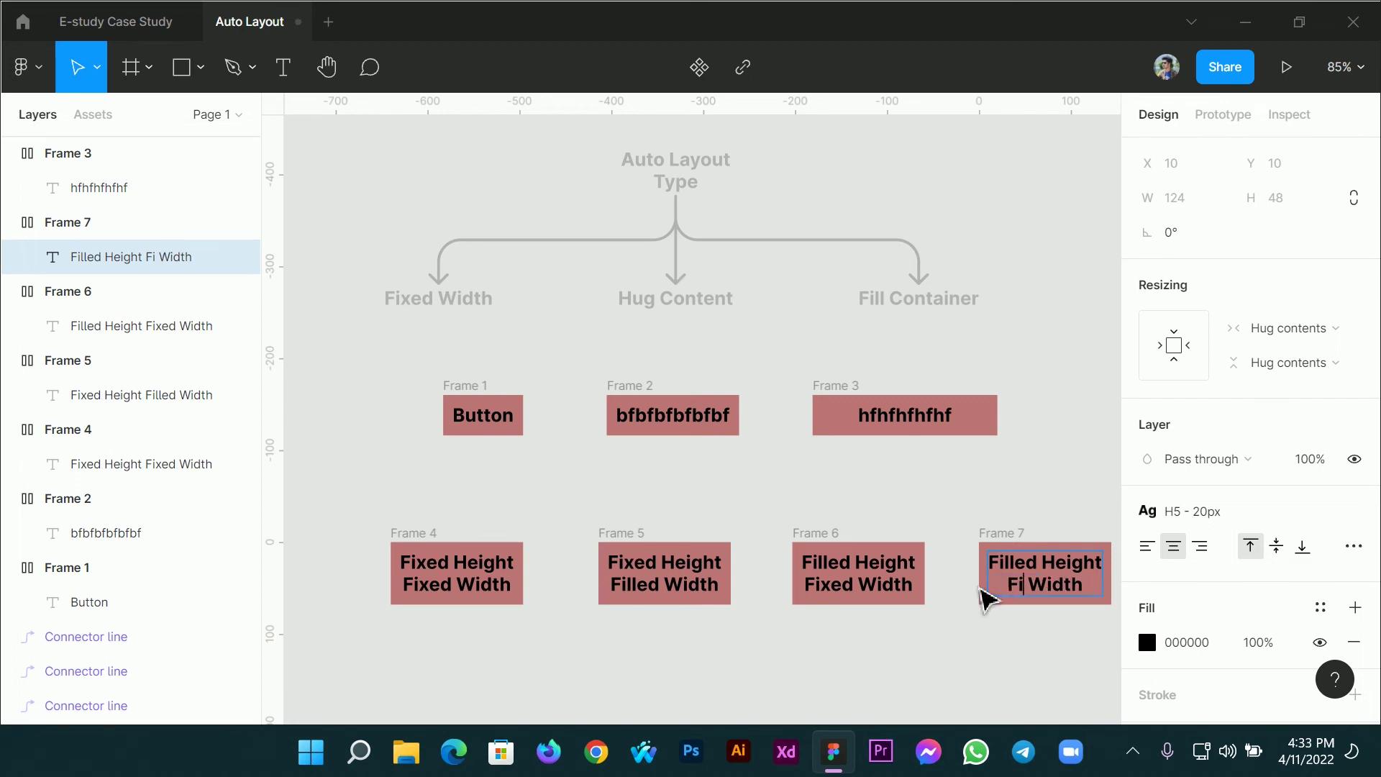
{"action": "type", "text": "d"}
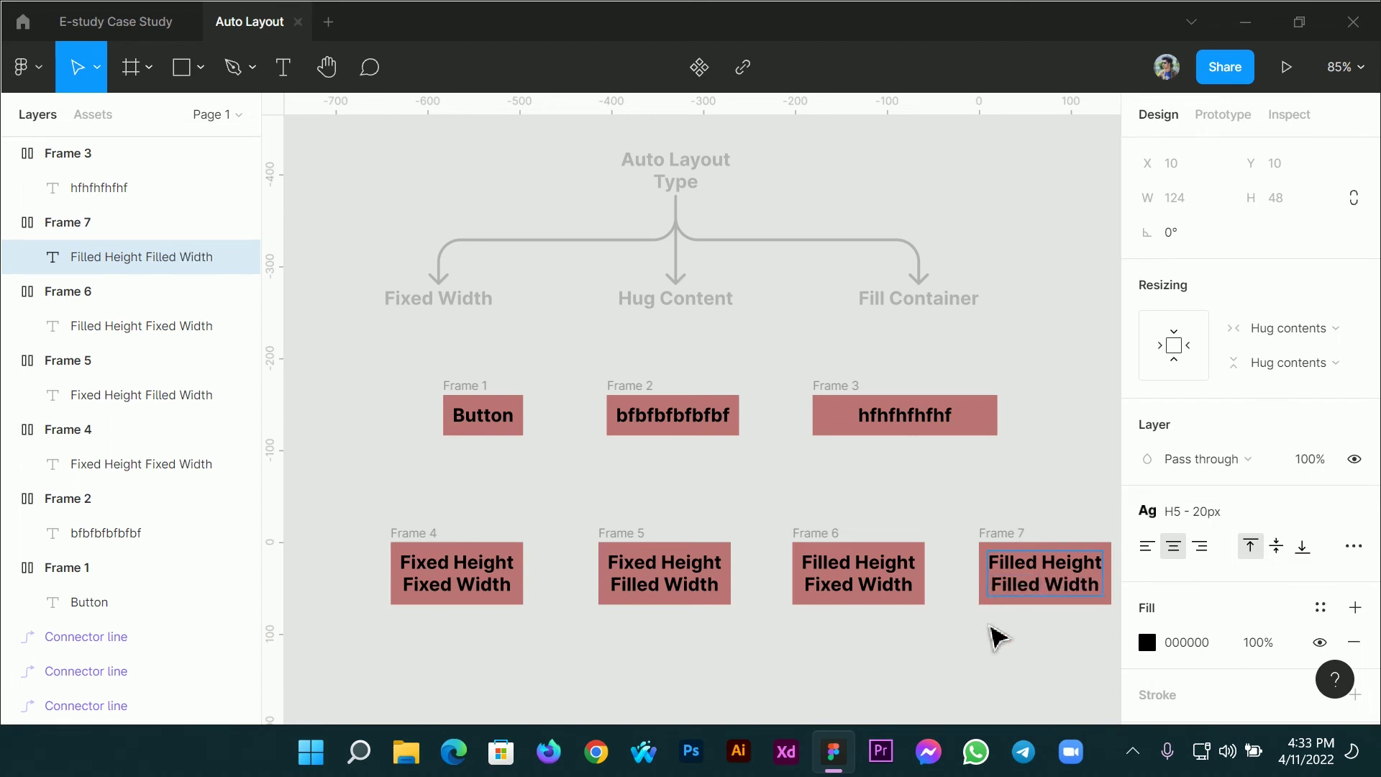
{"action": "key", "text": "Escape"}
{"action": "scroll", "coordinate": [709, 638], "scroll_direction": "down", "scroll_amount": 2}
{"action": "scroll", "coordinate": [839, 657], "scroll_direction": "down", "scroll_amount": 1}
{"action": "left_click", "coordinate": [892, 655]}
{"action": "left_click_drag", "start_coordinate": [897, 669], "coordinate": [796, 614]}
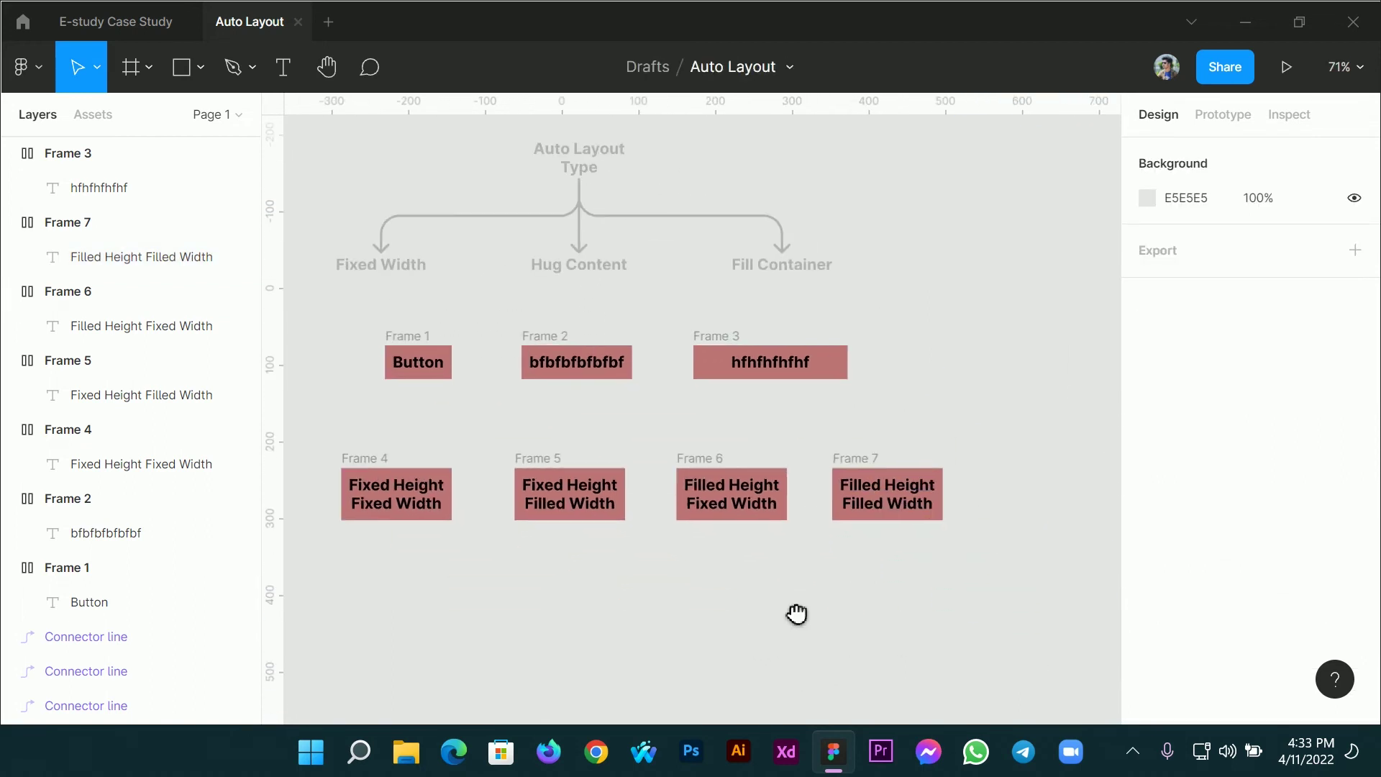
{"action": "double_click", "coordinate": [450, 508]}
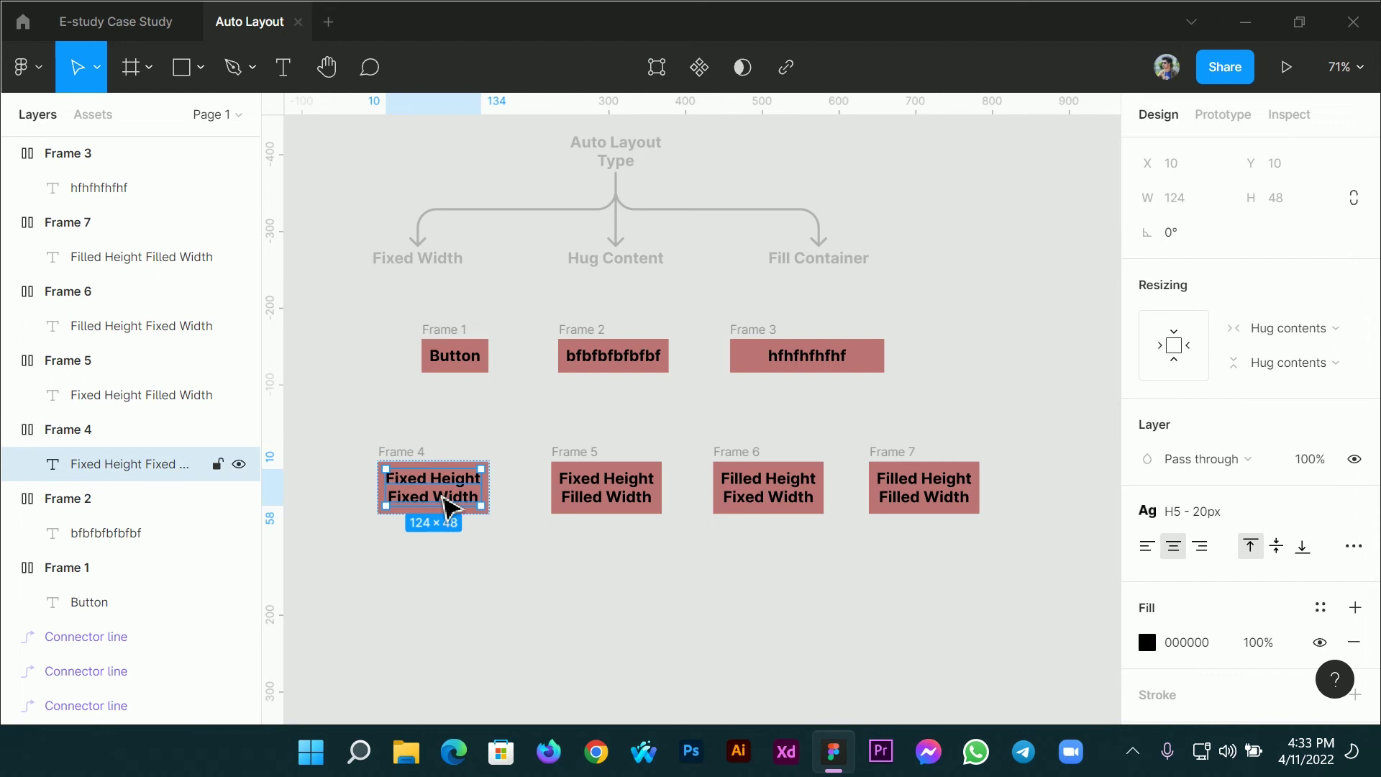
{"action": "left_click", "coordinate": [636, 502]}
{"action": "left_click", "coordinate": [776, 503]}
{"action": "left_click", "coordinate": [928, 497]}
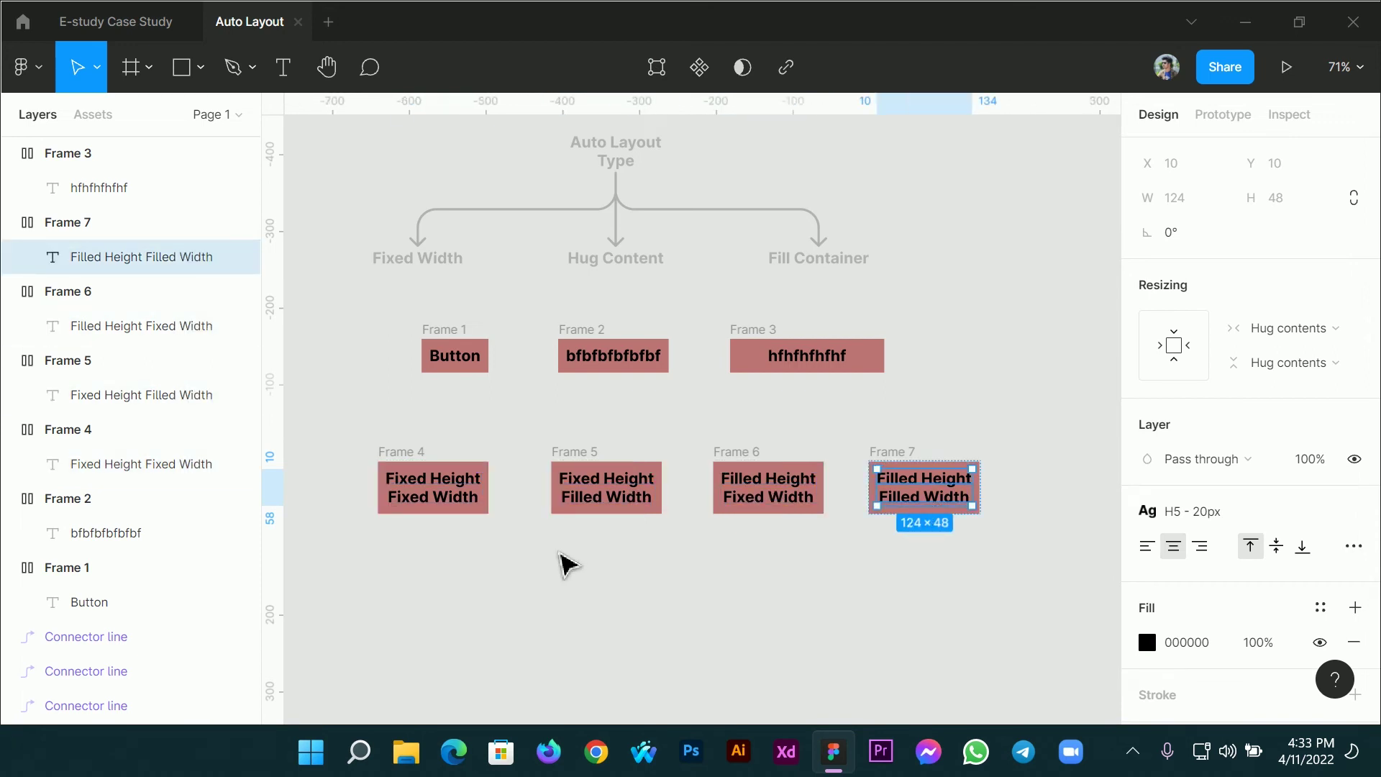
{"action": "left_click", "coordinate": [546, 597]}
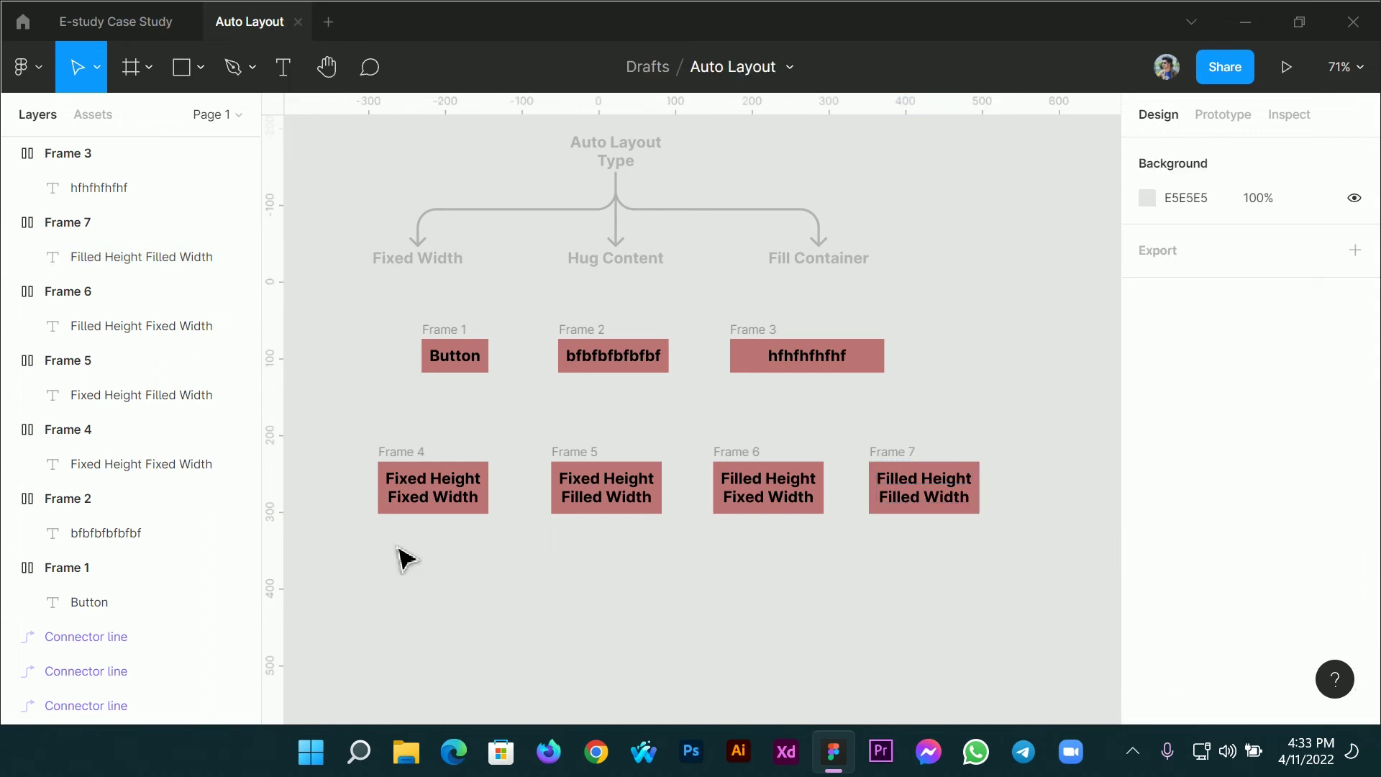
{"action": "left_click", "coordinate": [410, 469]}
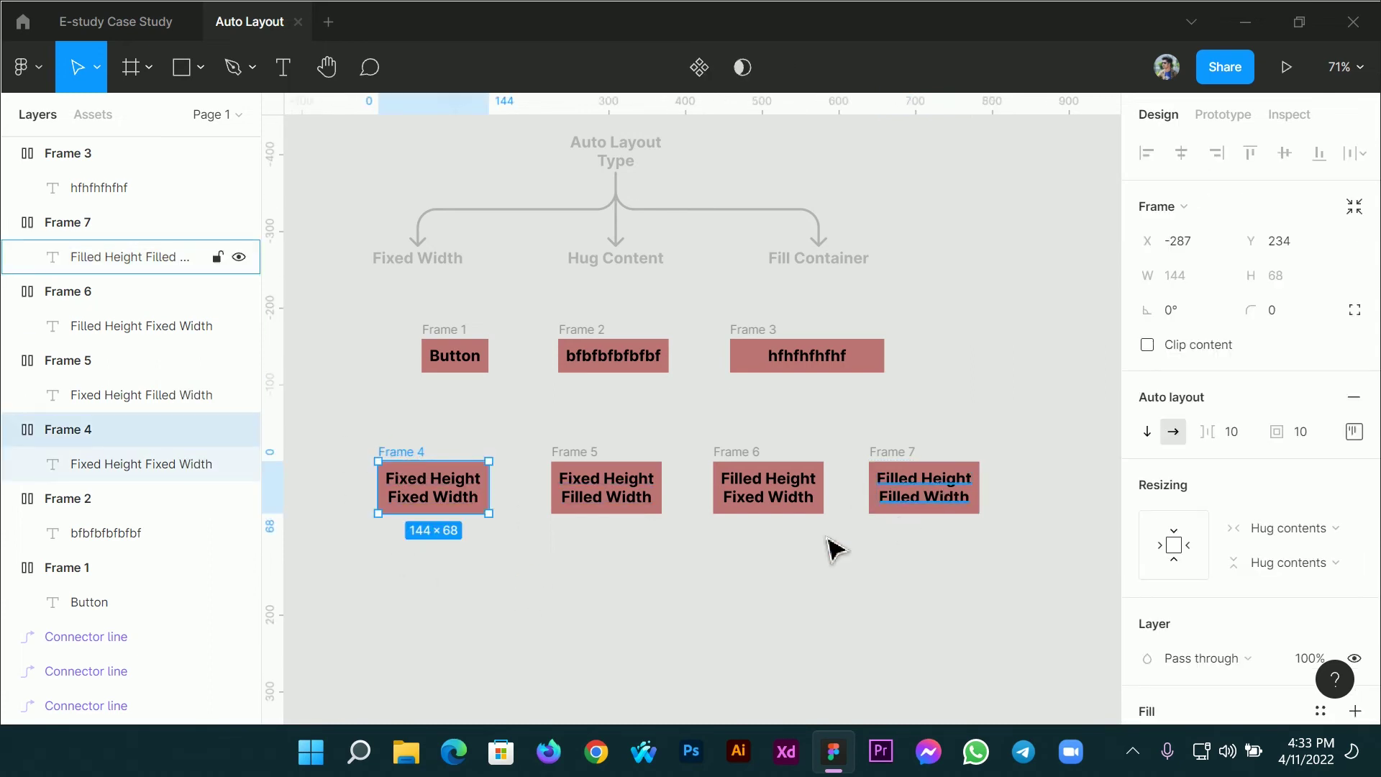
Change the fill colour of the "Fixed Height Filled Width" button to the stronger red BD3434
{"action": "left_click", "coordinate": [606, 487]}
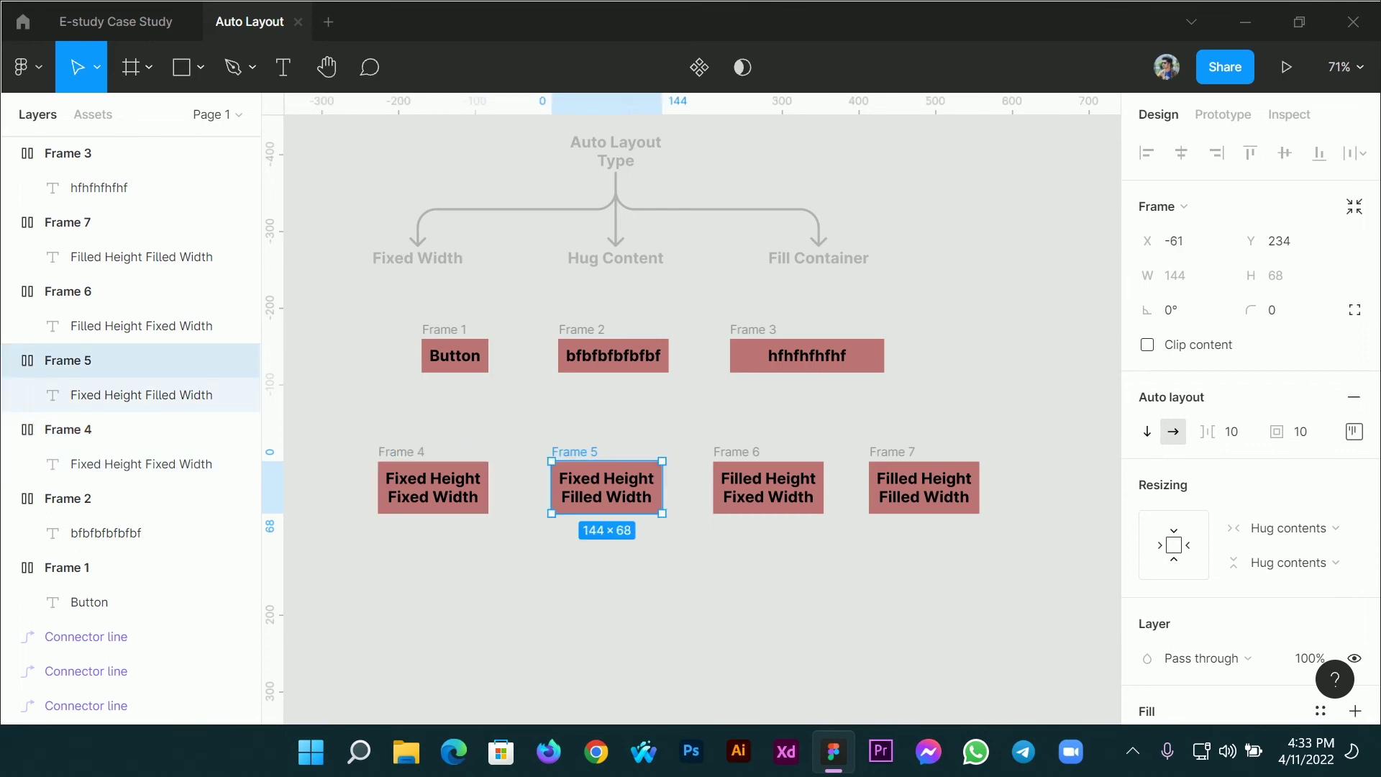
{"action": "scroll", "coordinate": [1369, 574], "scroll_direction": "down", "scroll_amount": 5}
{"action": "left_click", "coordinate": [1148, 423]}
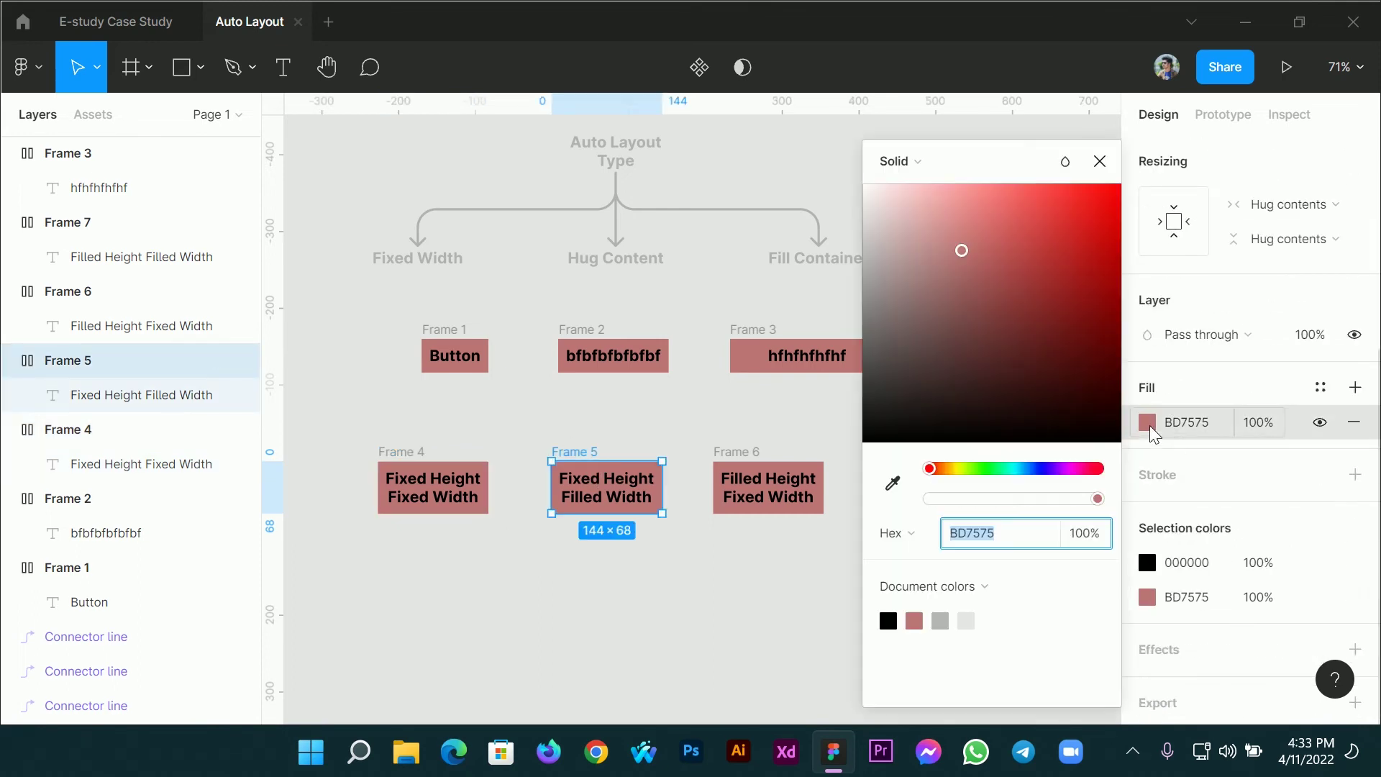
{"action": "left_click_drag", "start_coordinate": [1024, 291], "coordinate": [1050, 259]}
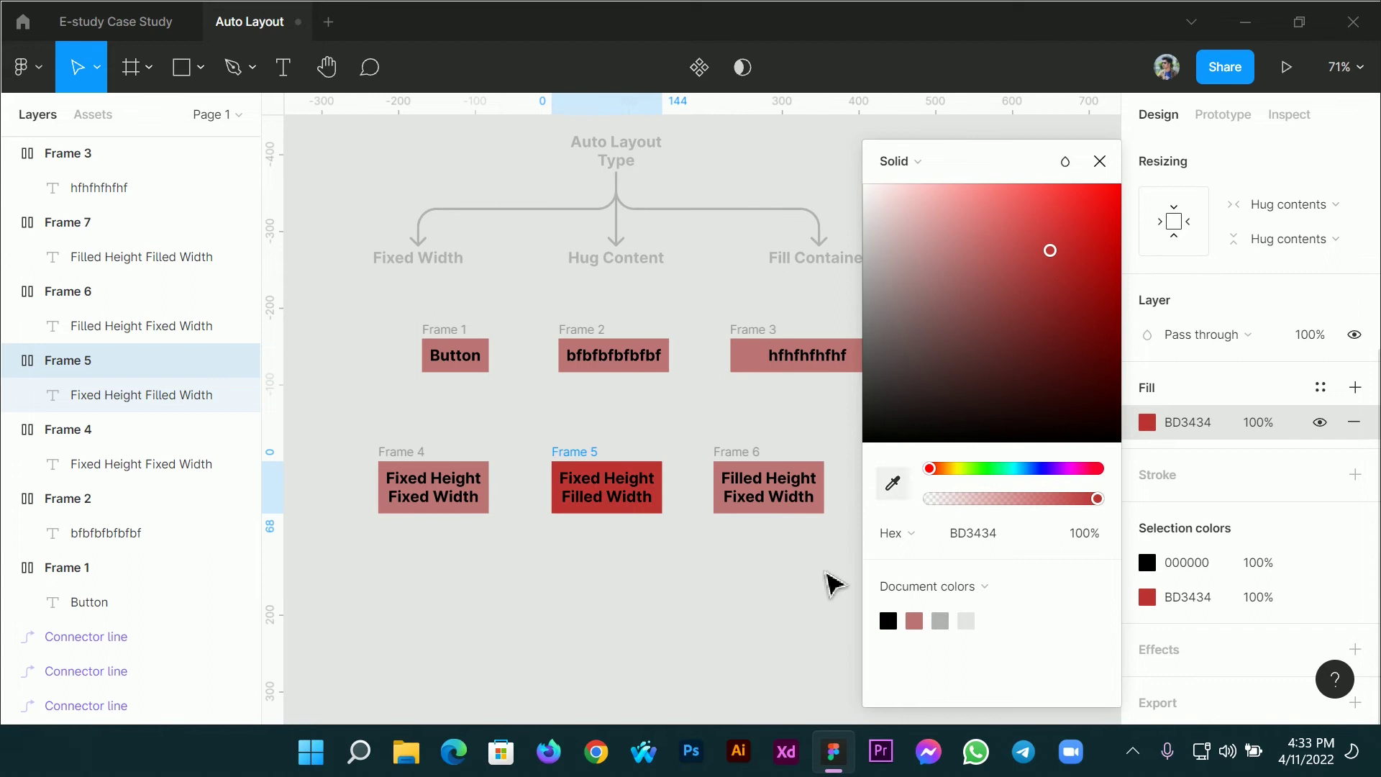
{"action": "left_click", "coordinate": [921, 403]}
Change the fill colour of the "Filled Height Fixed Width" button to the blue-violet 4736B1
{"action": "left_click", "coordinate": [751, 469]}
{"action": "scroll", "coordinate": [1210, 520], "scroll_direction": "down", "scroll_amount": 3}
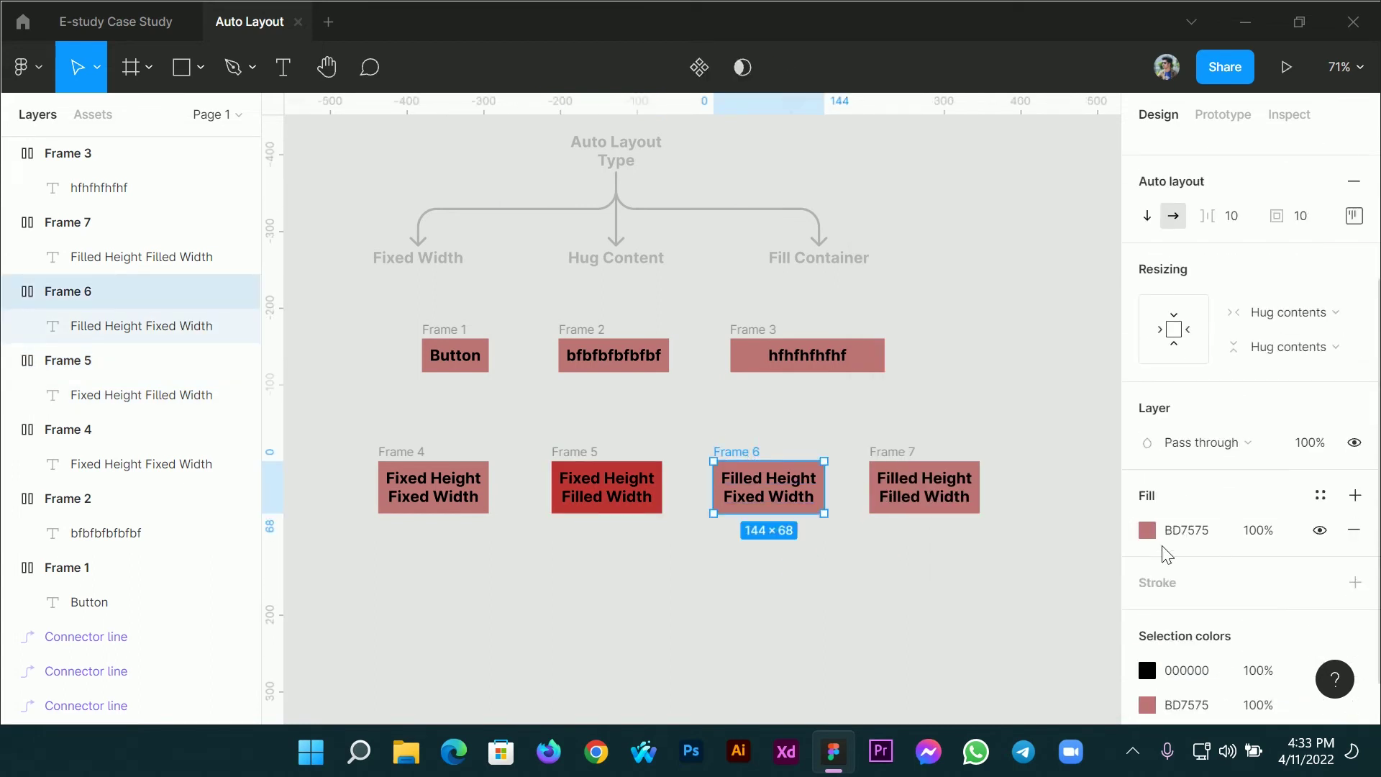
{"action": "left_click", "coordinate": [1146, 530]}
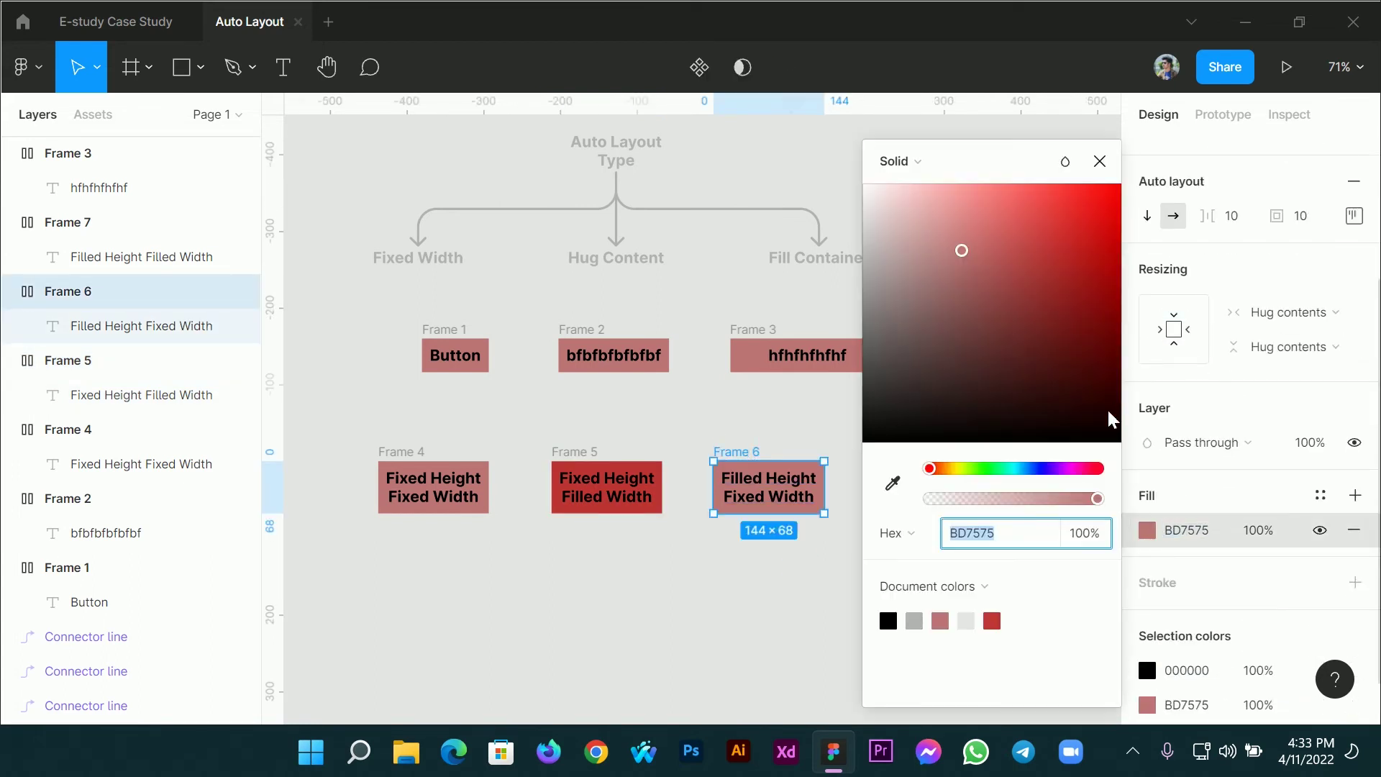
{"action": "left_click", "coordinate": [1046, 469]}
{"action": "left_click_drag", "start_coordinate": [1043, 282], "coordinate": [1043, 262]}
{"action": "left_click", "coordinate": [777, 620]}
Change the fill colour of the "Filled Height Filled Width" button to the magenta 9F1278
{"action": "scroll", "coordinate": [836, 592], "scroll_direction": "right", "scroll_amount": 3}
{"action": "left_click", "coordinate": [781, 466]}
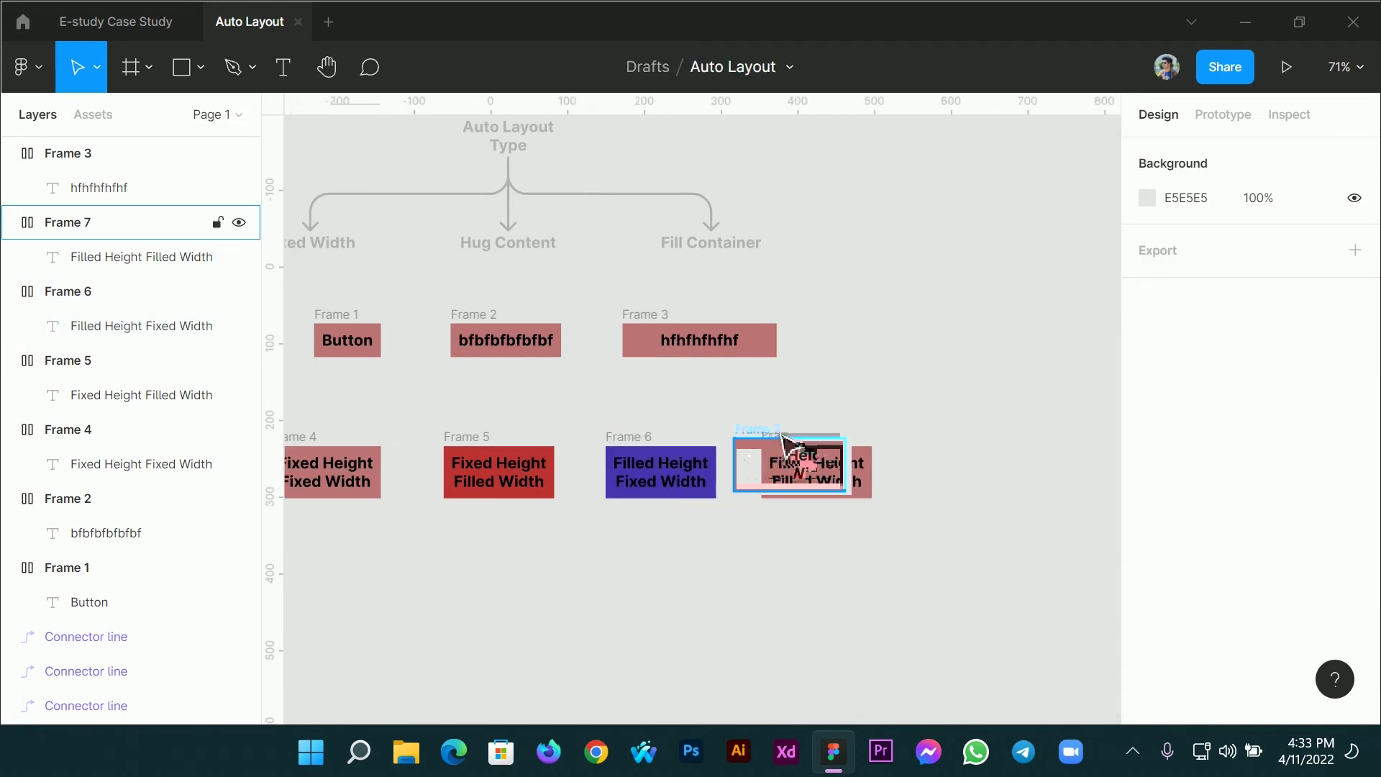
{"action": "scroll", "coordinate": [784, 442], "scroll_direction": "right", "scroll_amount": 1}
{"action": "scroll", "coordinate": [1196, 595], "scroll_direction": "down", "scroll_amount": 3}
{"action": "left_click", "coordinate": [1173, 531]}
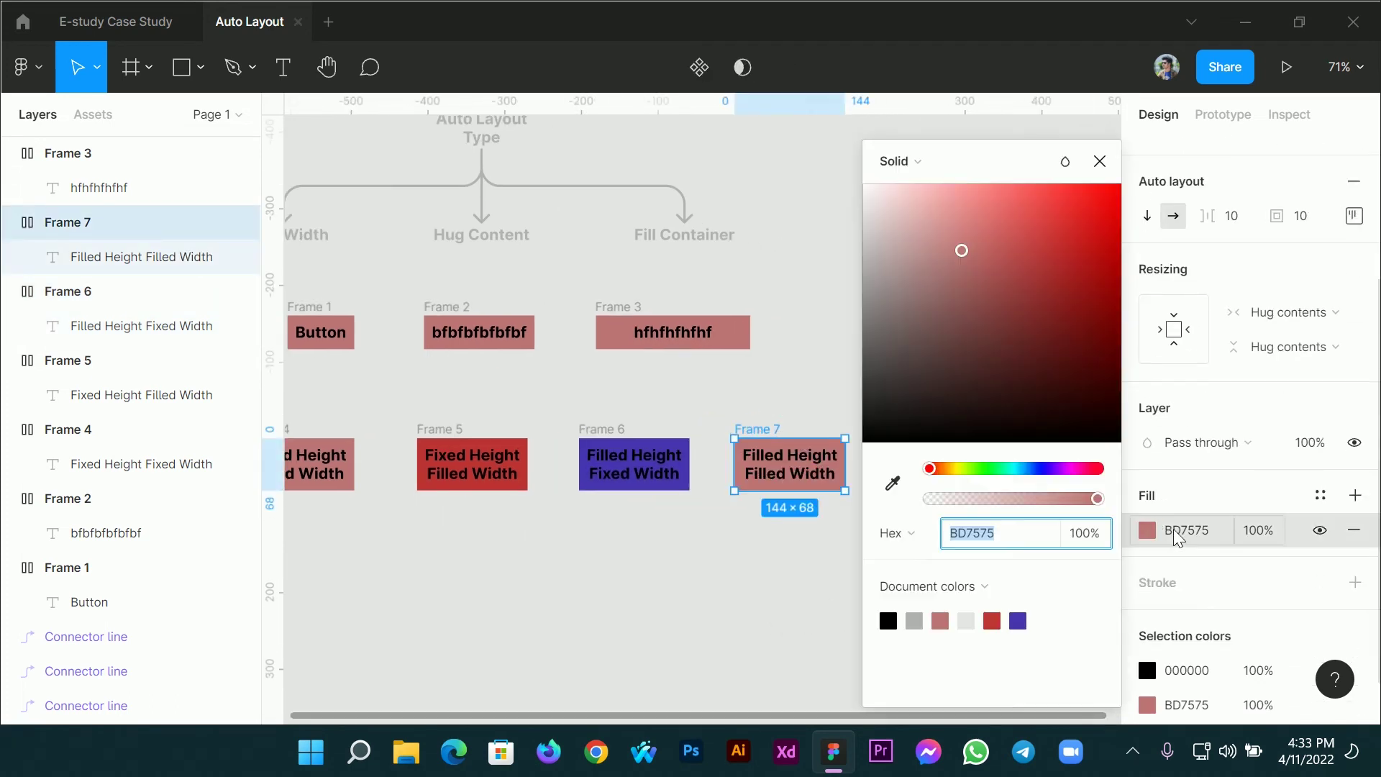
{"action": "left_click", "coordinate": [1078, 469]}
{"action": "left_click", "coordinate": [1088, 283]}
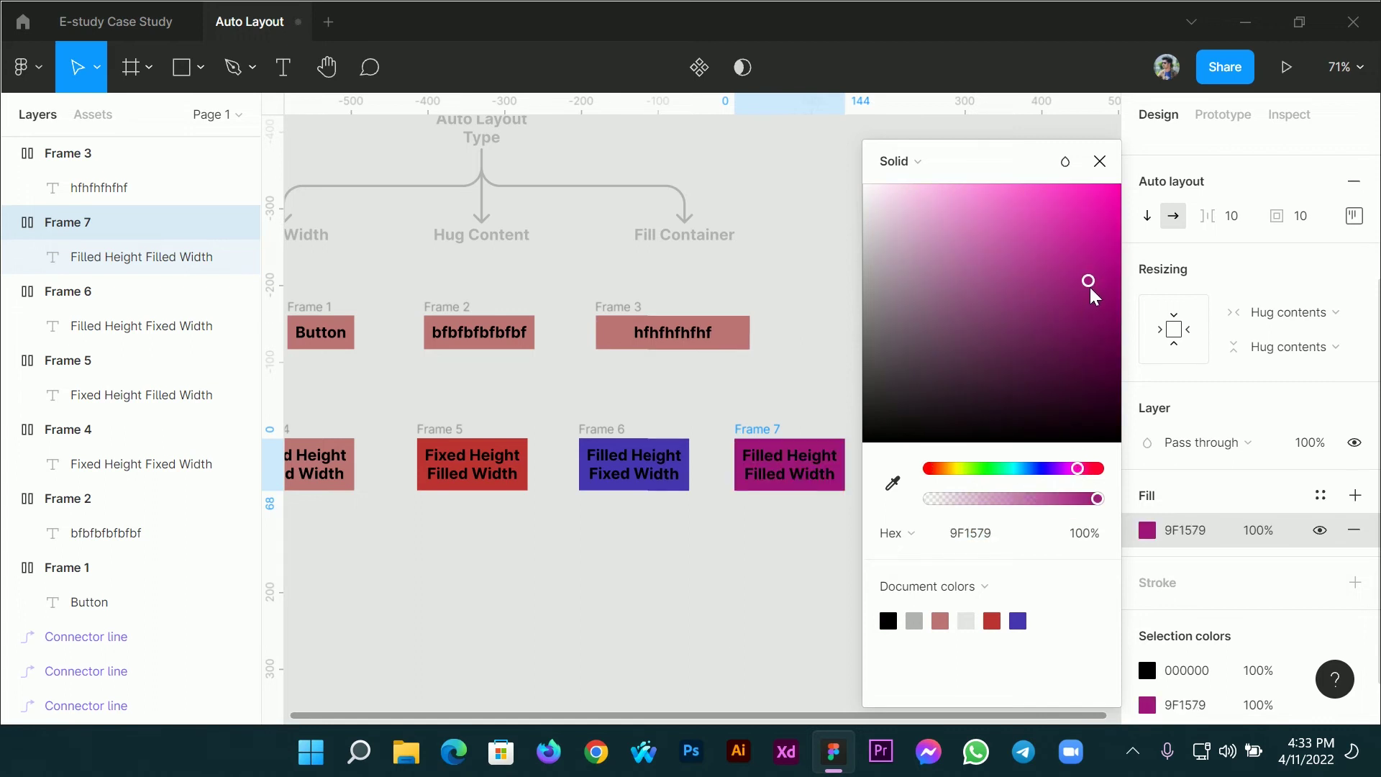
{"action": "left_click", "coordinate": [863, 388]}
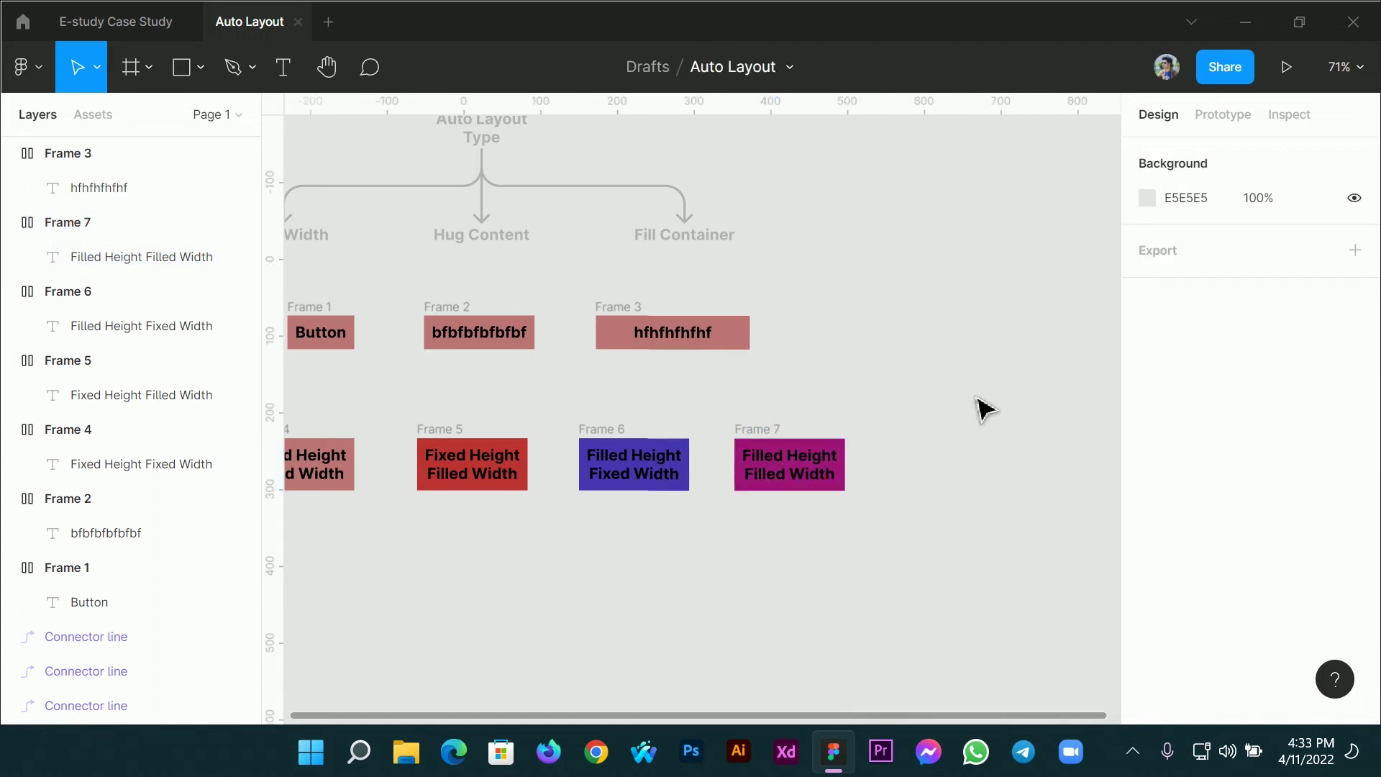
Wrap the four second-row buttons together in one horizontal auto layout frame
{"action": "scroll", "coordinate": [977, 400], "scroll_direction": "down", "scroll_amount": 3}
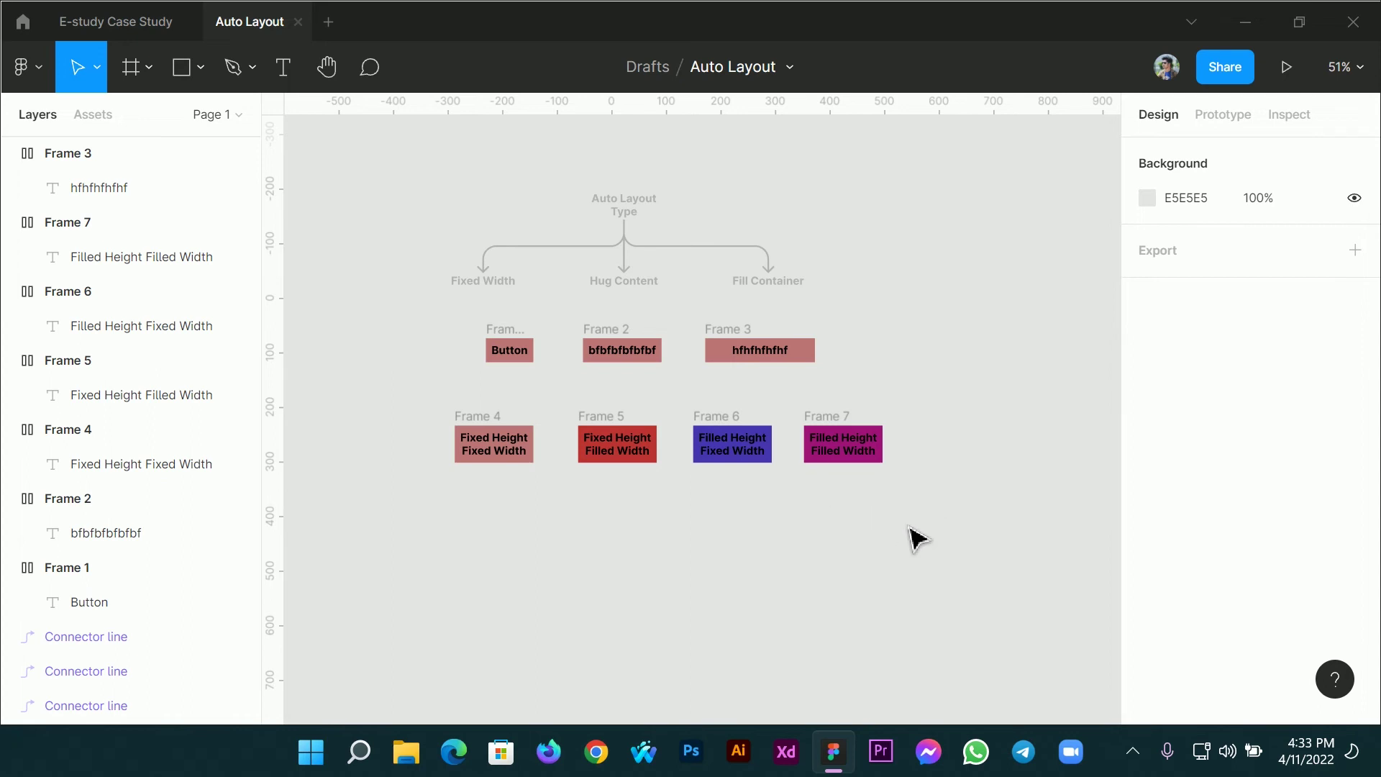
{"action": "left_click_drag", "start_coordinate": [966, 528], "coordinate": [447, 417]}
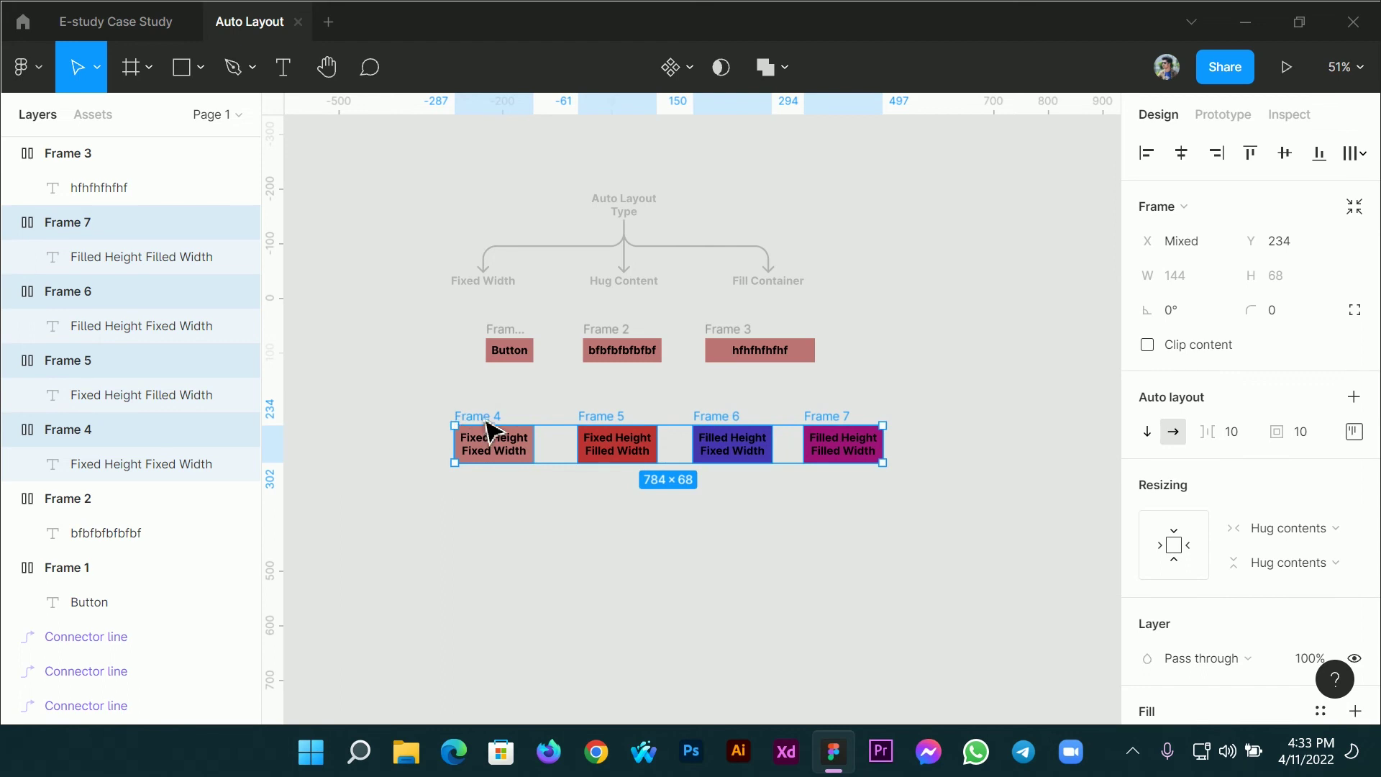
{"action": "key", "text": "shift+a"}
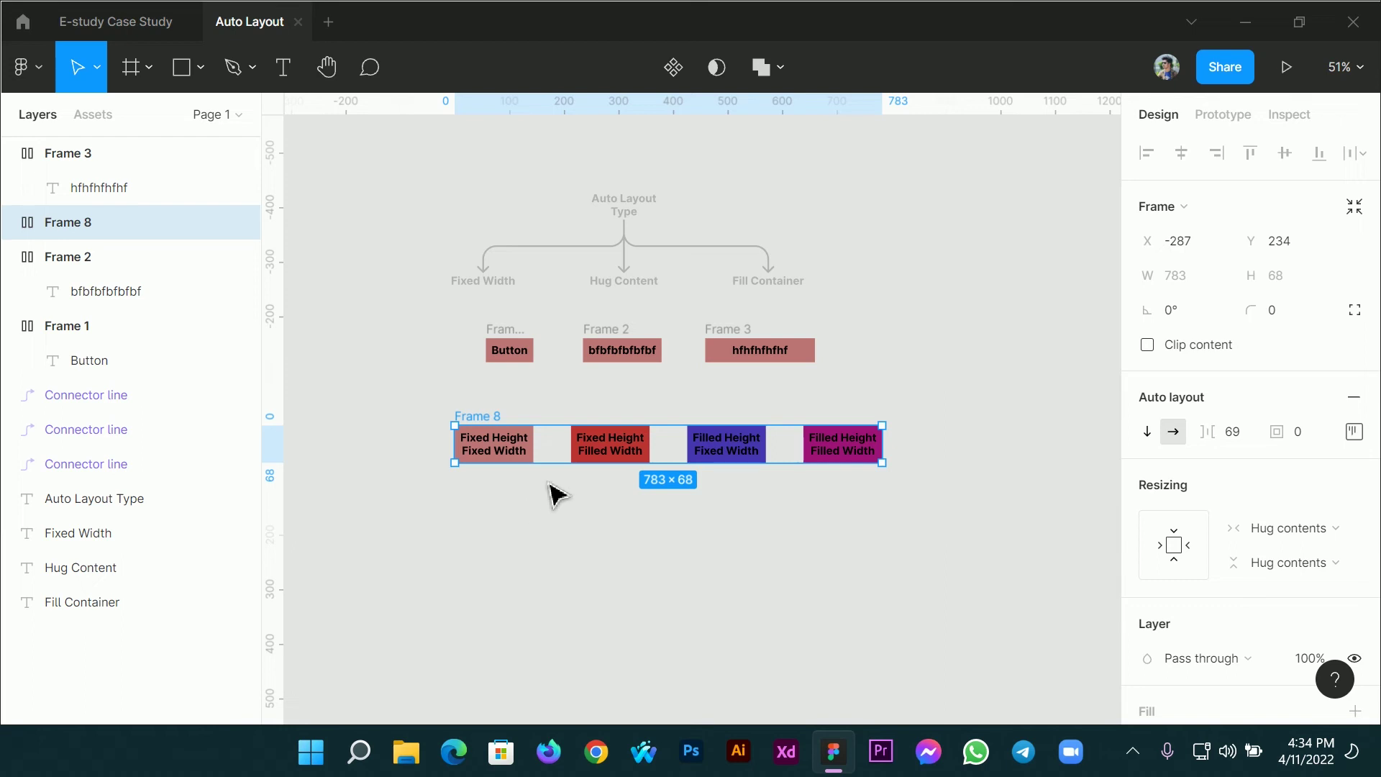
{"action": "left_click", "coordinate": [476, 519]}
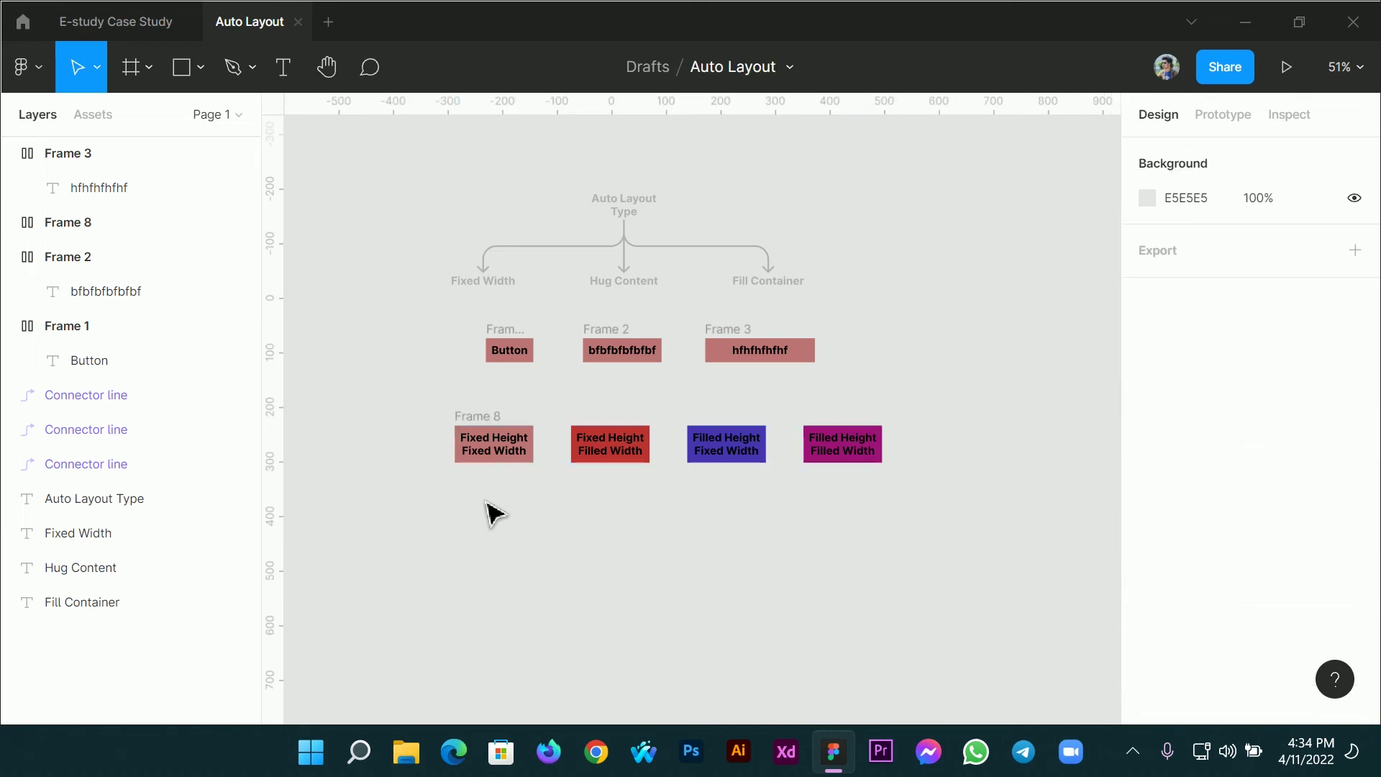
Set the "Fixed Height Fixed Width" button's resizing to Fixed width and Fixed height
{"action": "left_click", "coordinate": [495, 458]}
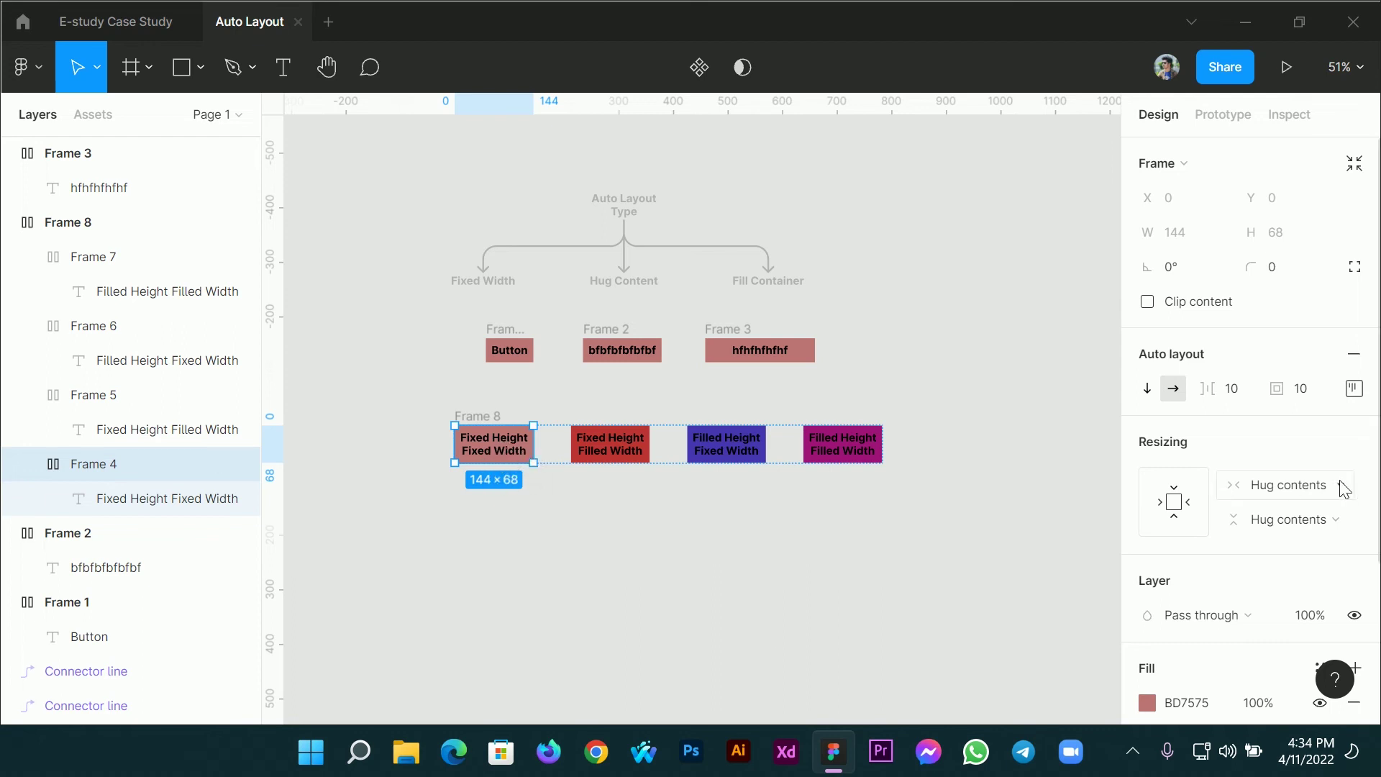
{"action": "left_click", "coordinate": [1316, 491]}
{"action": "left_click", "coordinate": [1287, 462]}
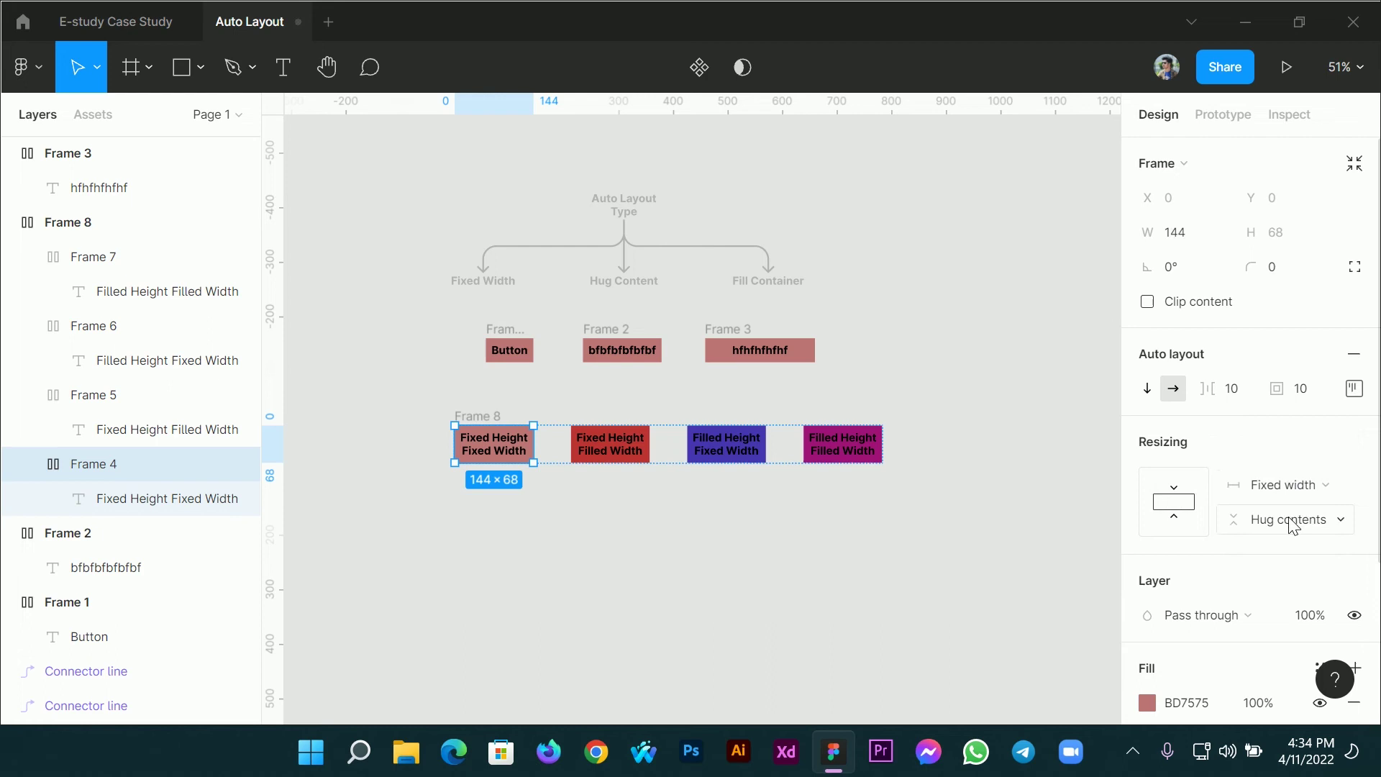
{"action": "left_click", "coordinate": [1288, 518]}
{"action": "left_click", "coordinate": [1285, 495]}
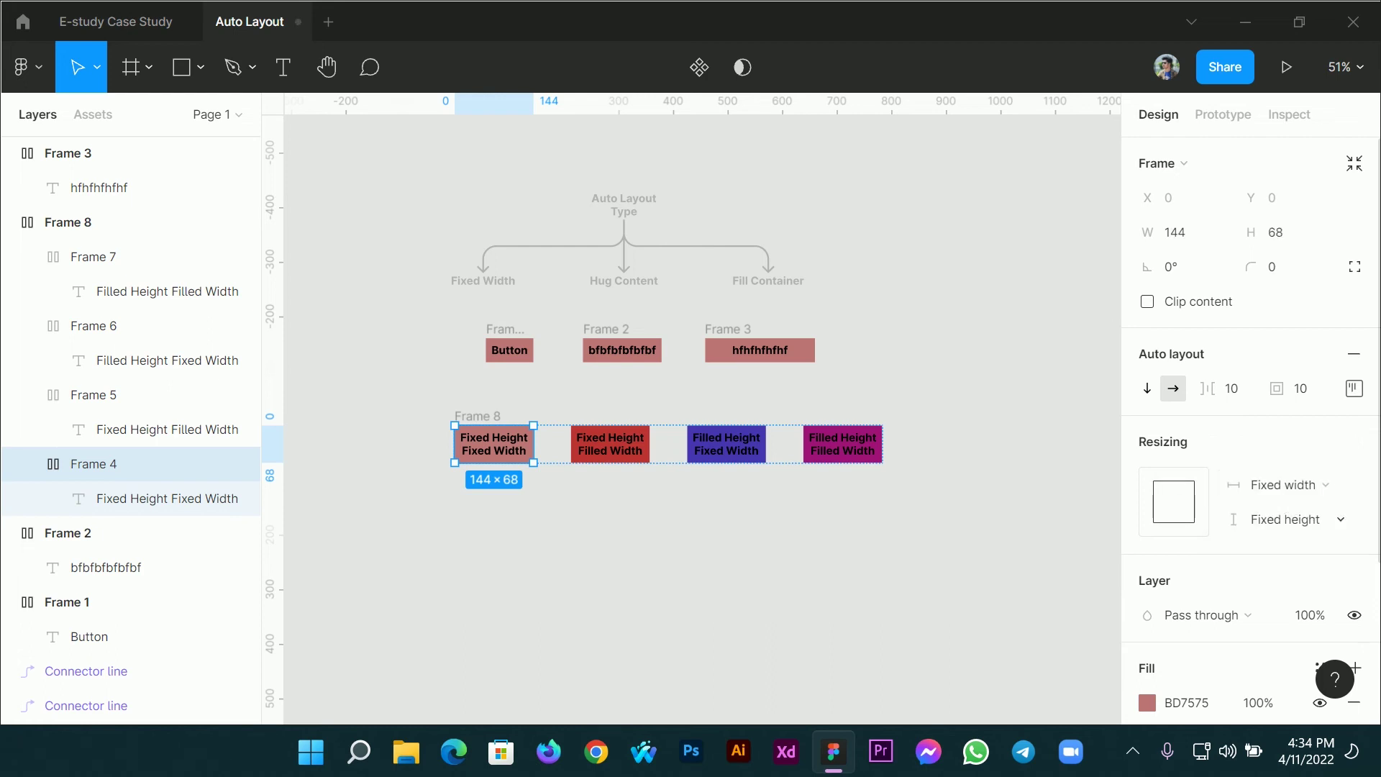
Set the red "Fixed Height Filled Width" button's vertical resizing to Fixed height and its horizontal resizing to Fill container
{"action": "left_click", "coordinate": [639, 453]}
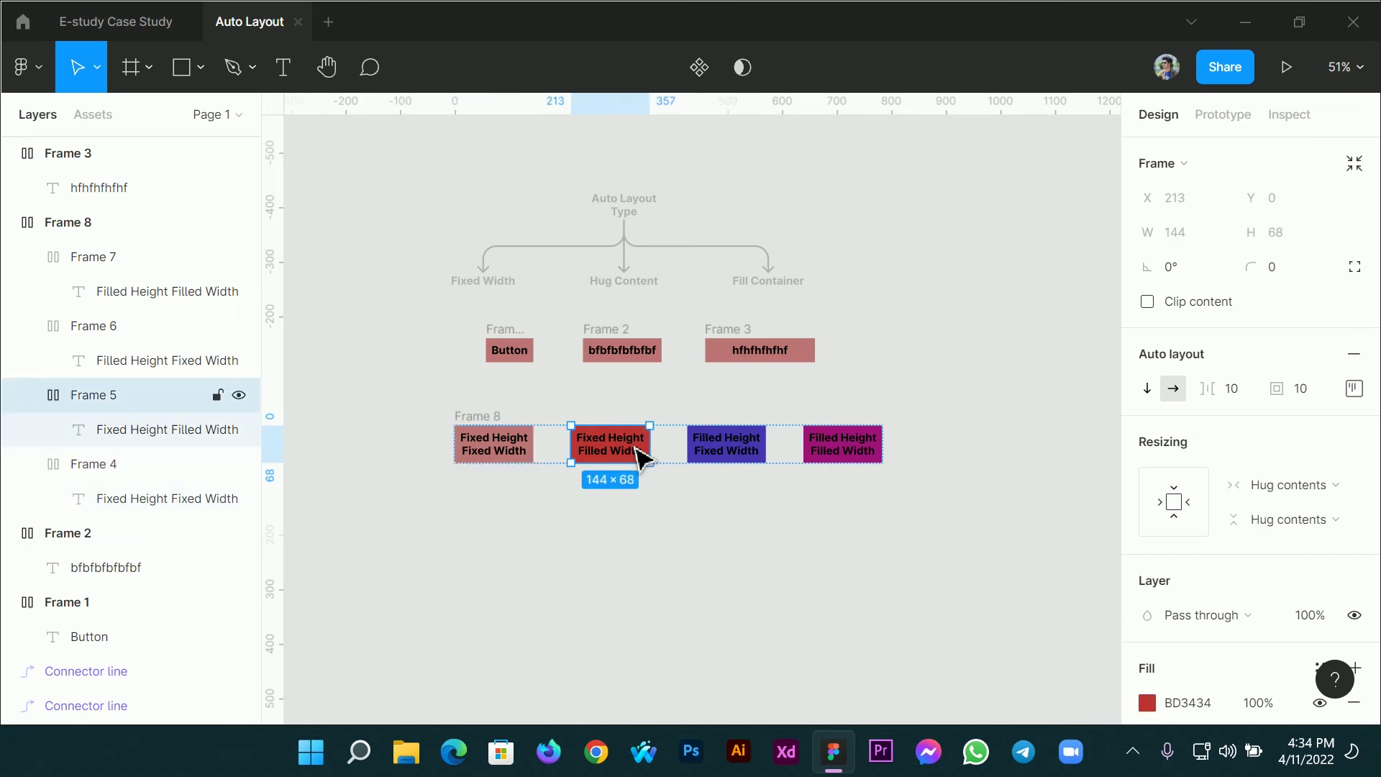
{"action": "left_click", "coordinate": [1297, 531]}
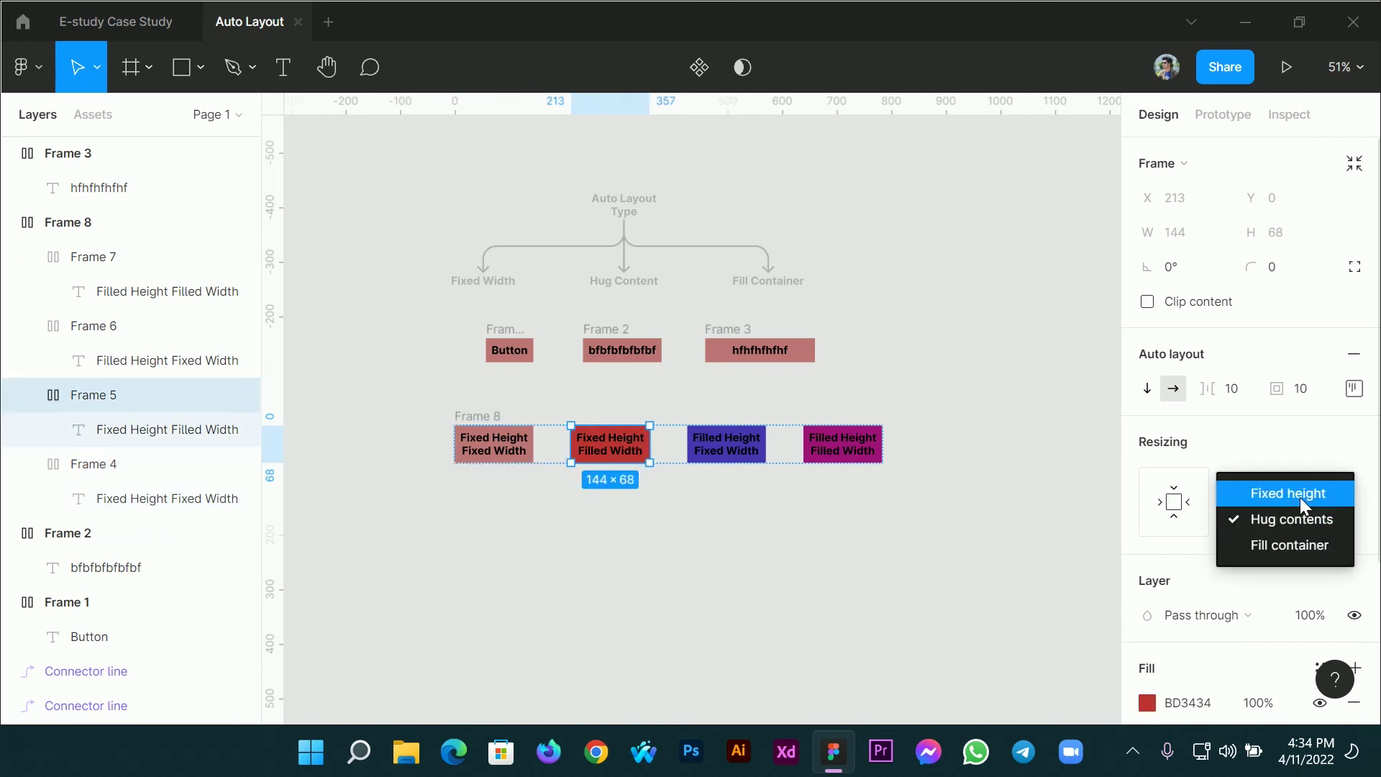
{"action": "left_click", "coordinate": [1301, 497]}
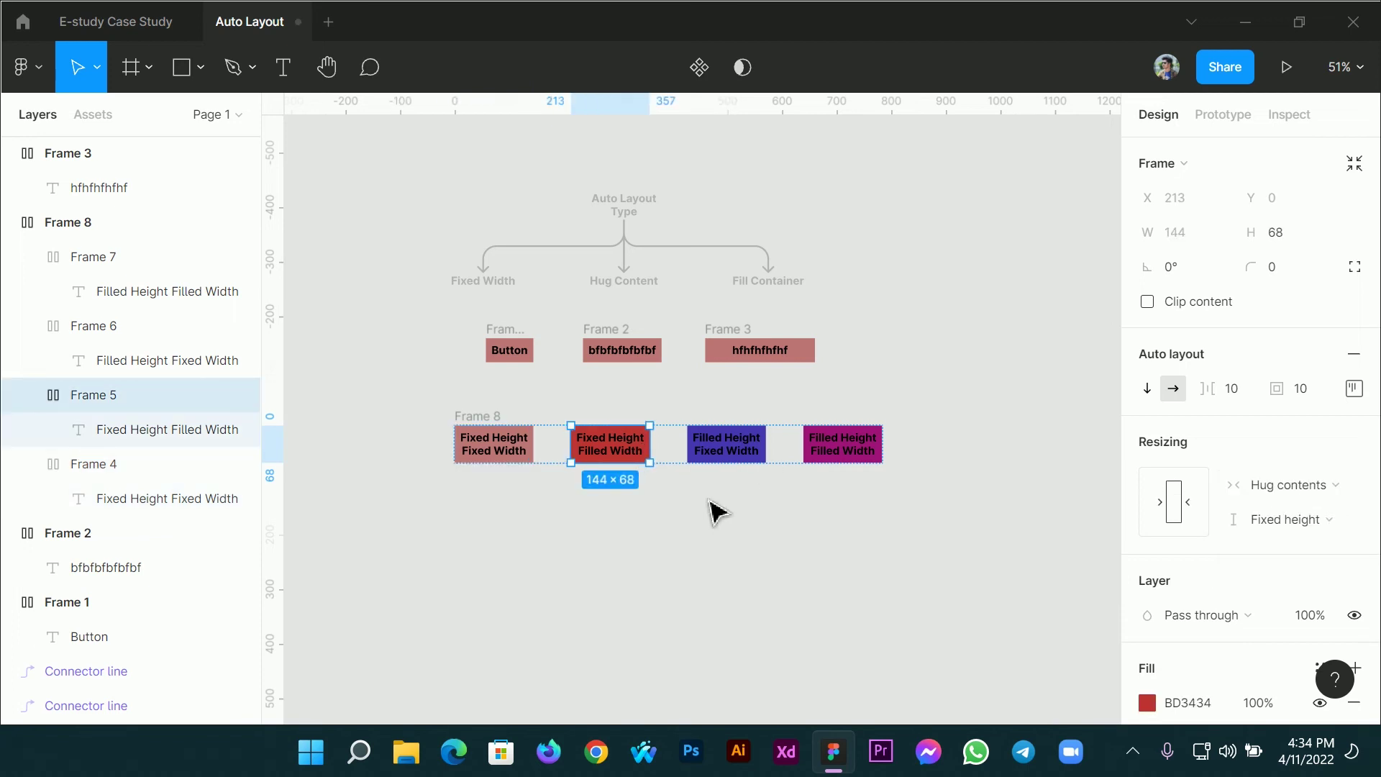
{"action": "left_click", "coordinate": [1318, 487]}
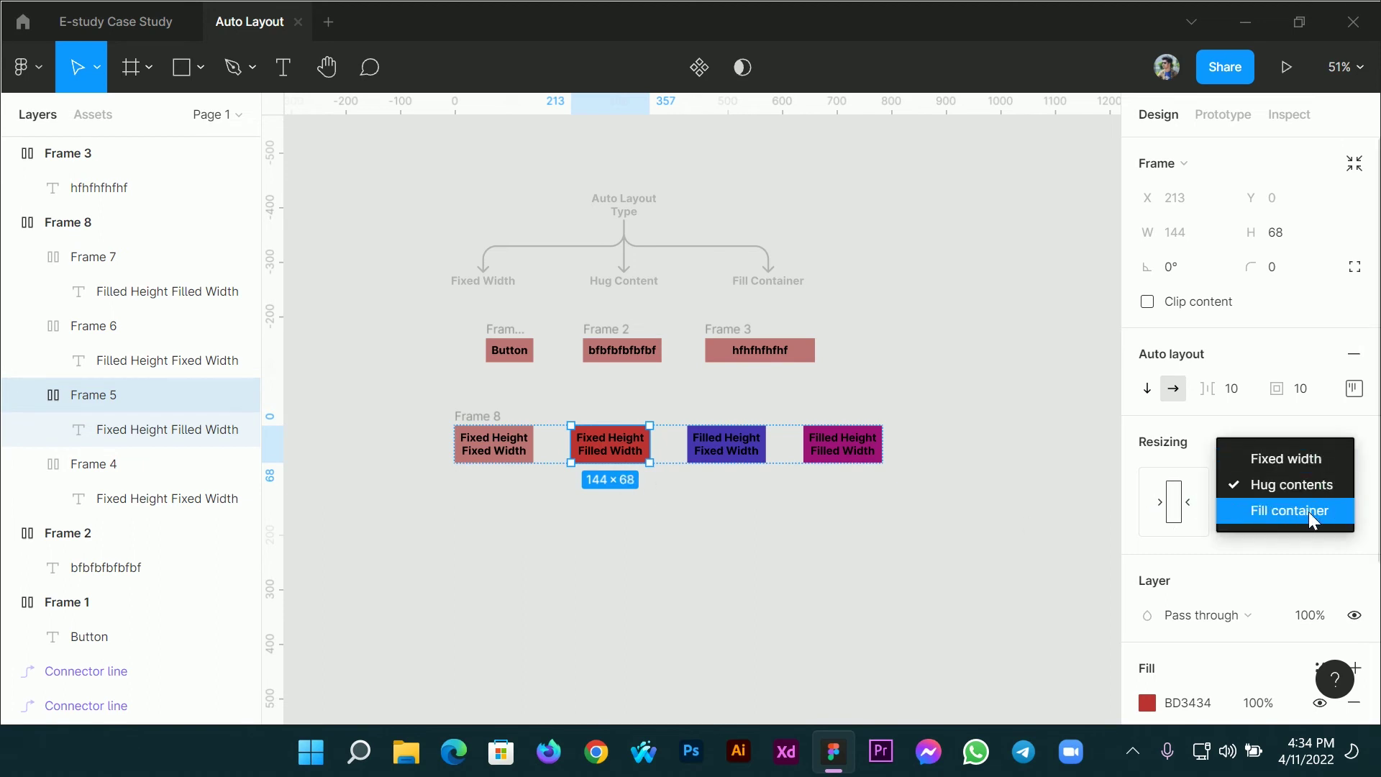
{"action": "left_click", "coordinate": [1309, 512]}
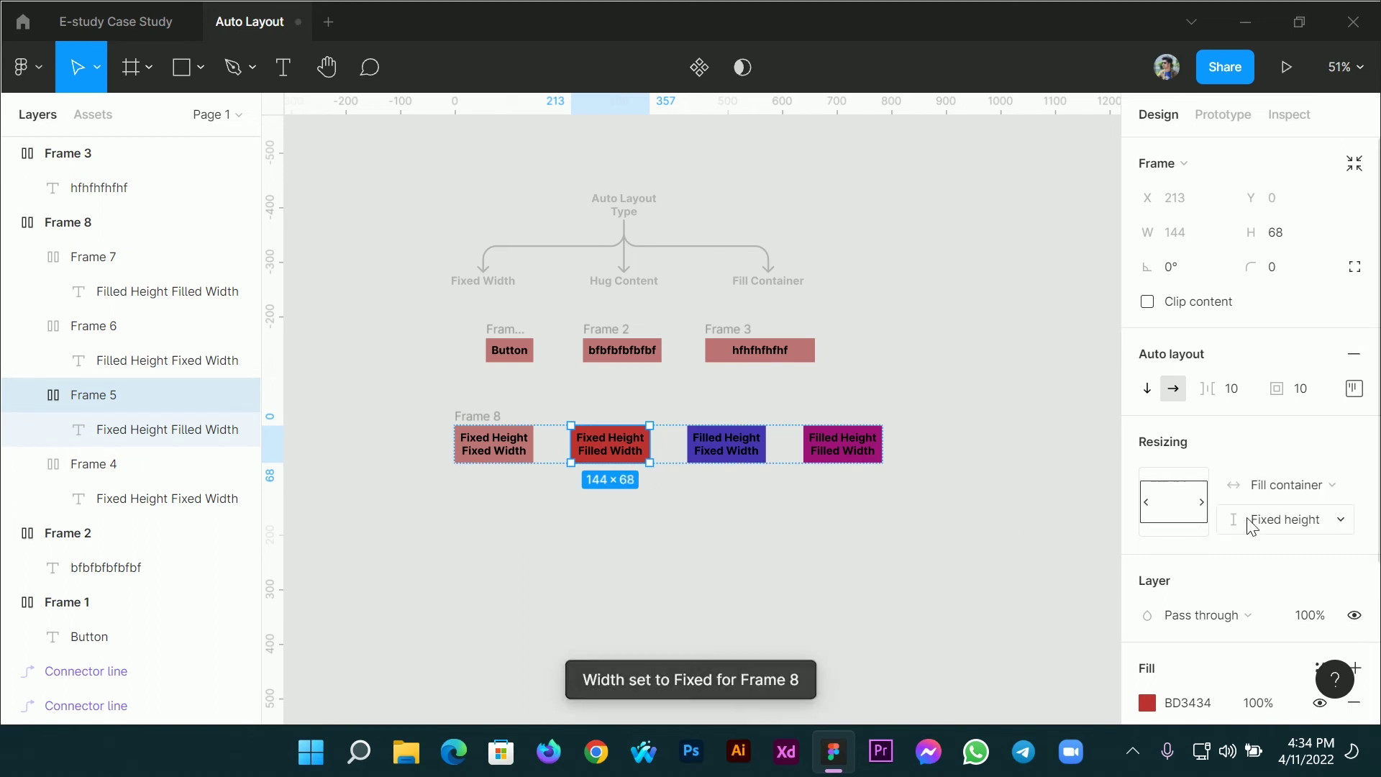
Set the blue "Filled Height Fixed Width" button's horizontal resizing to Fixed width and its vertical resizing to Fill container
{"action": "left_click", "coordinate": [743, 464]}
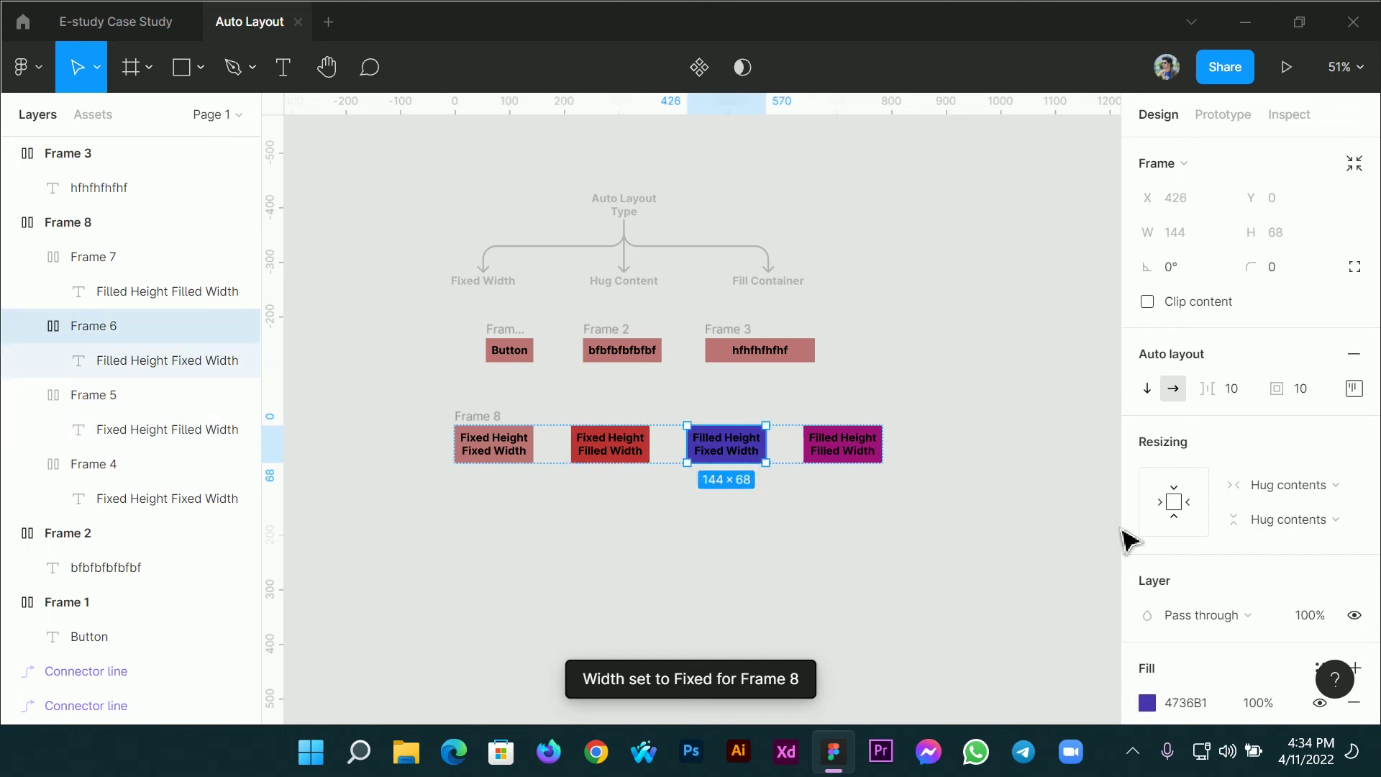
{"action": "left_click", "coordinate": [1295, 497]}
{"action": "left_click", "coordinate": [1287, 461]}
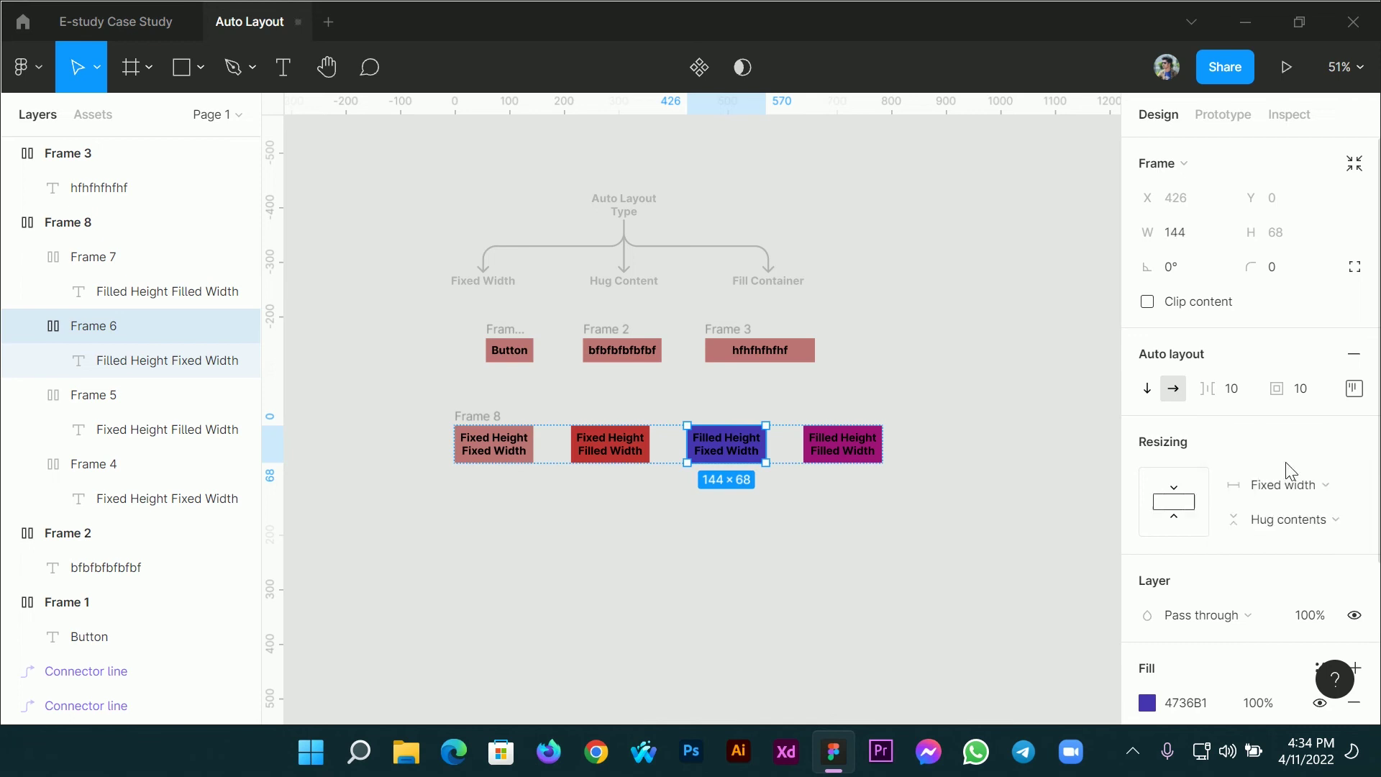
{"action": "left_click", "coordinate": [1268, 523]}
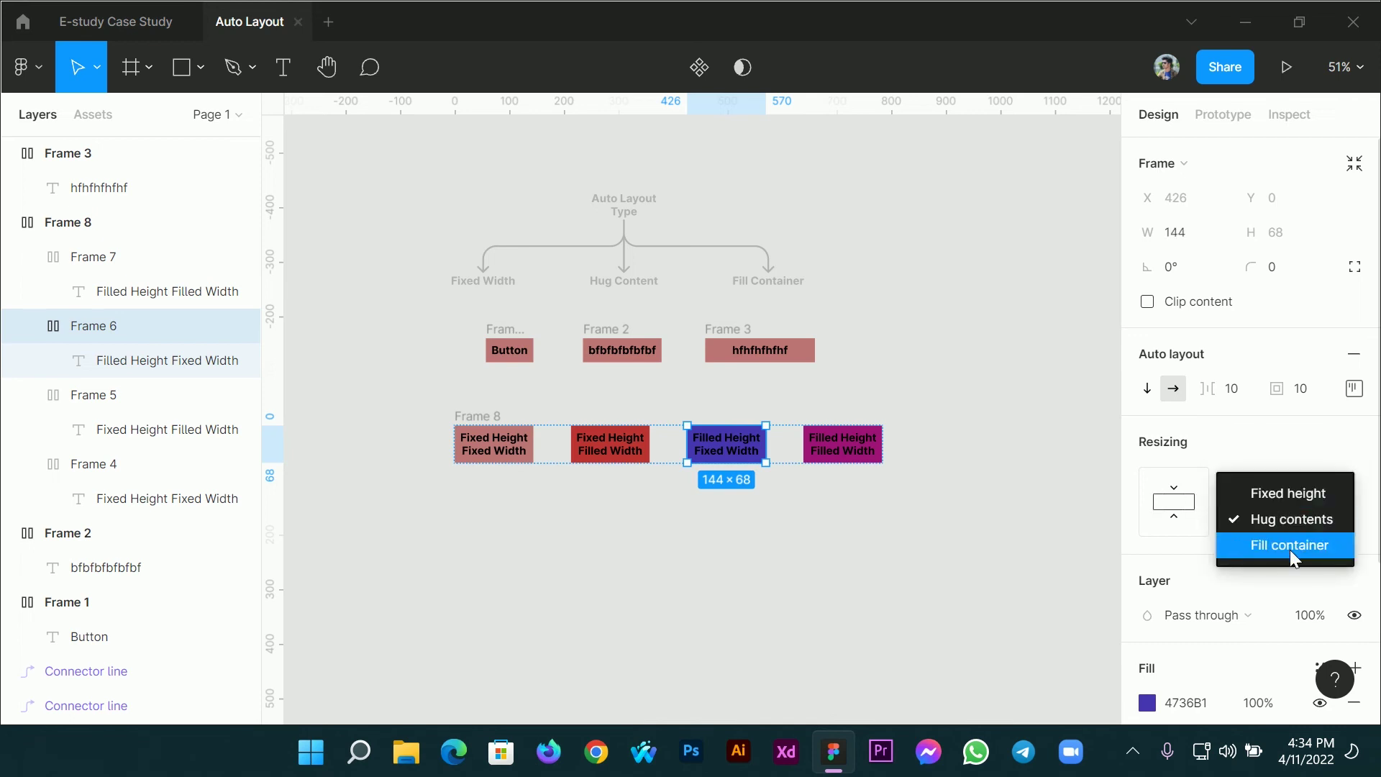
{"action": "left_click", "coordinate": [1289, 550]}
Set both the horizontal and vertical resizing of the purple "Filled Height Filled Width" button to Fill container
{"action": "left_click", "coordinate": [839, 458]}
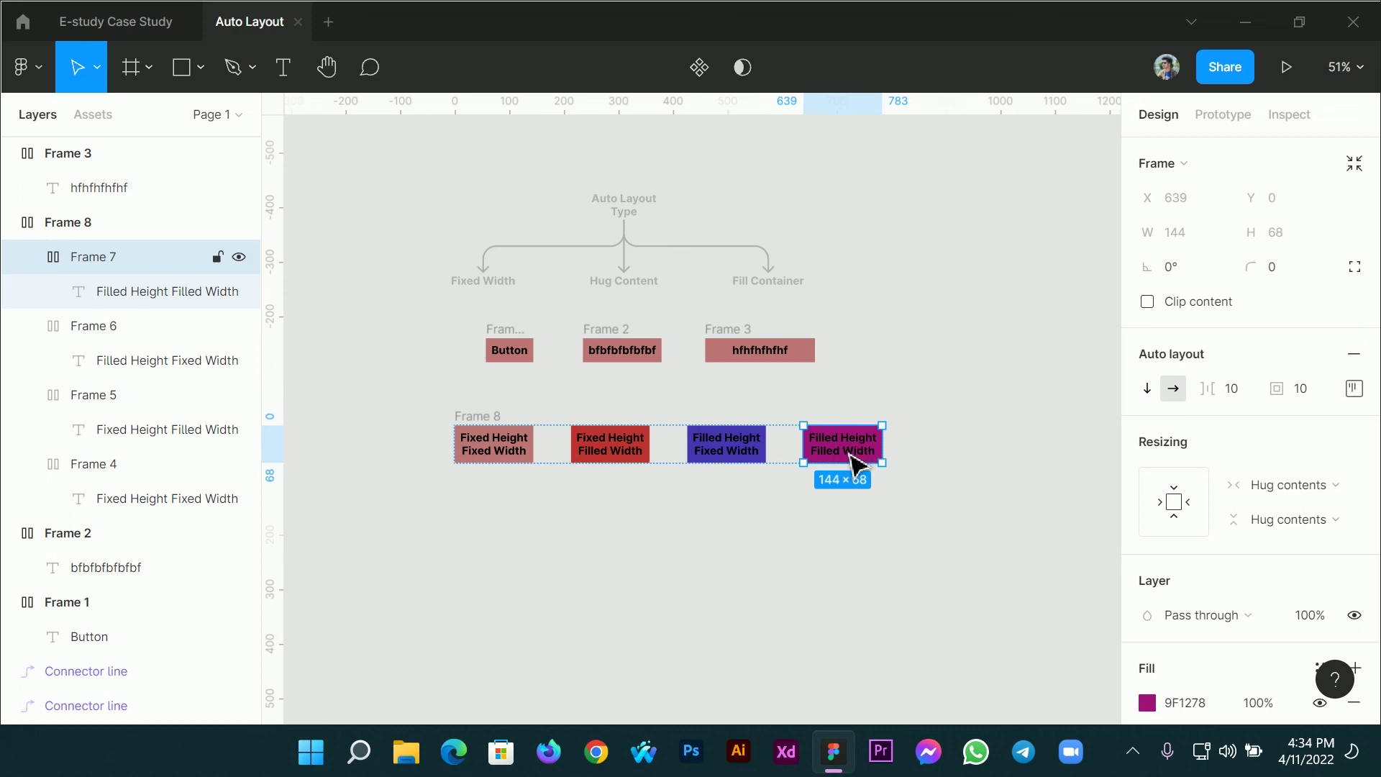
{"action": "left_click", "coordinate": [1280, 486]}
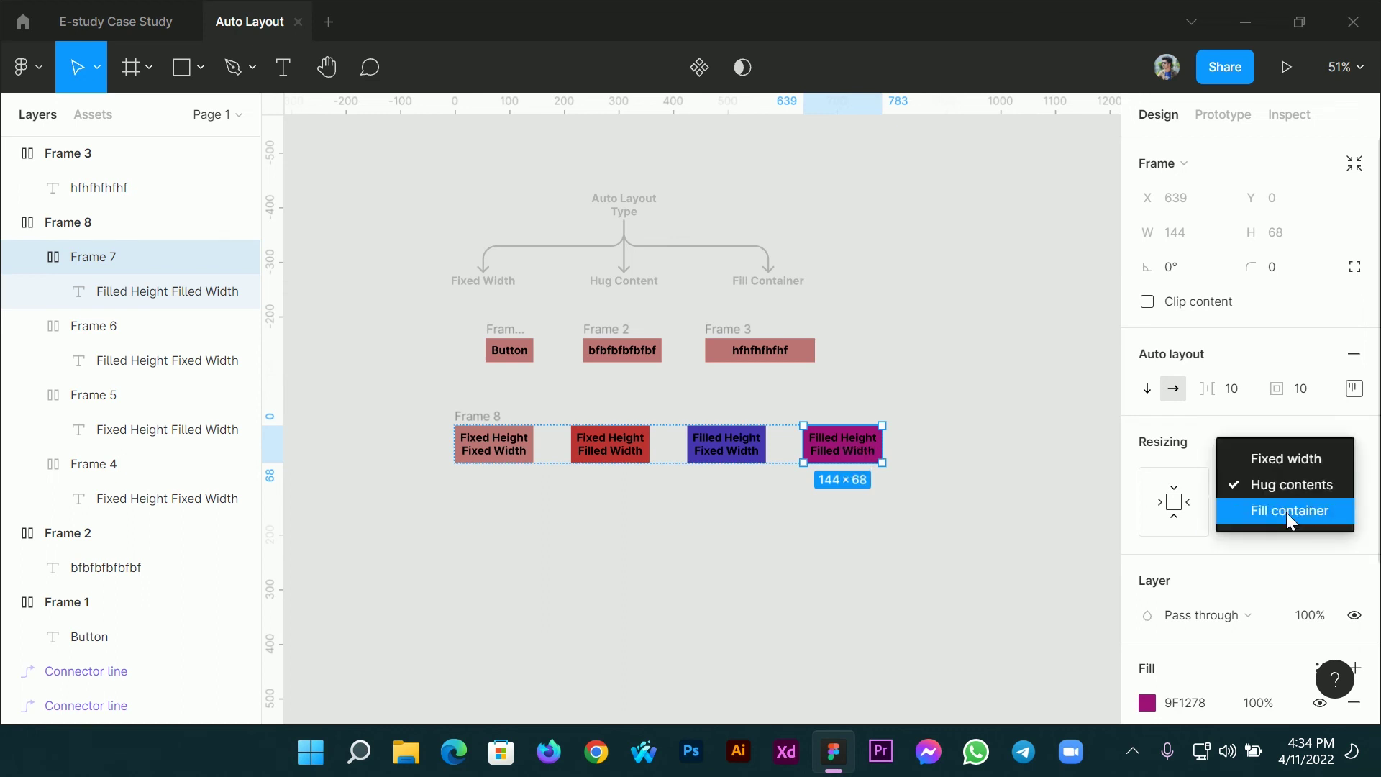
{"action": "left_click", "coordinate": [1286, 511]}
{"action": "left_click", "coordinate": [1277, 518]}
{"action": "left_click", "coordinate": [1287, 546]}
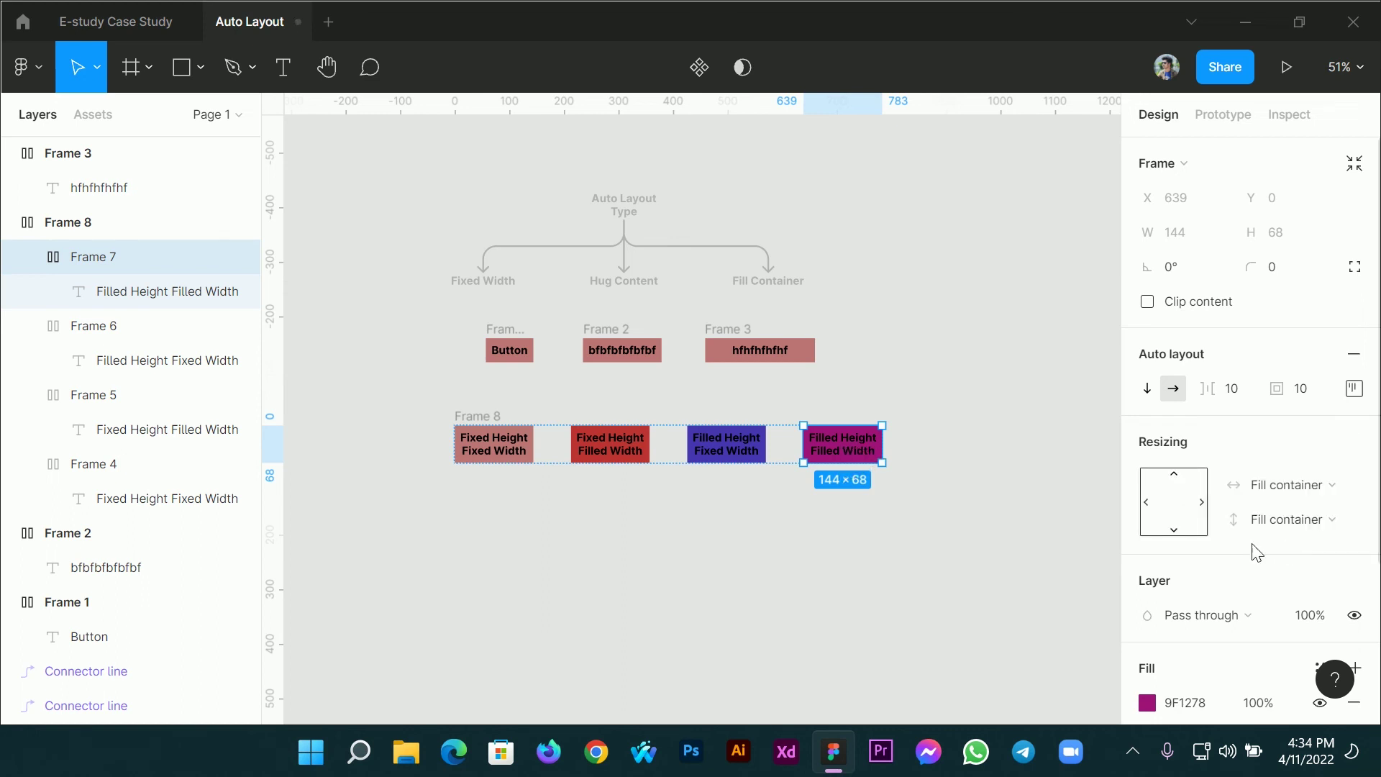
{"action": "left_click", "coordinate": [928, 529]}
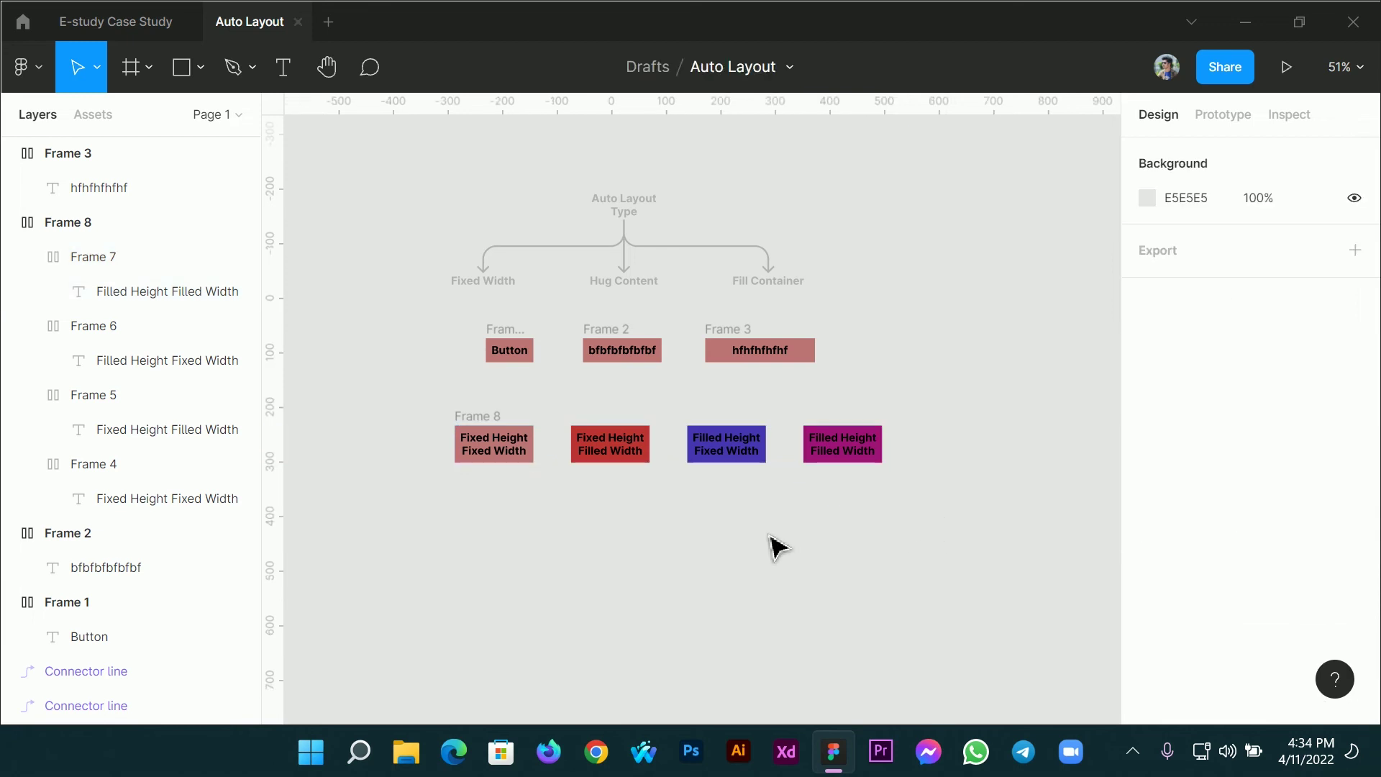
Enlarge the outer Frame 8 to about 1086 × 391 and add a white FFFFFF fill to it
{"action": "left_click", "coordinate": [482, 431]}
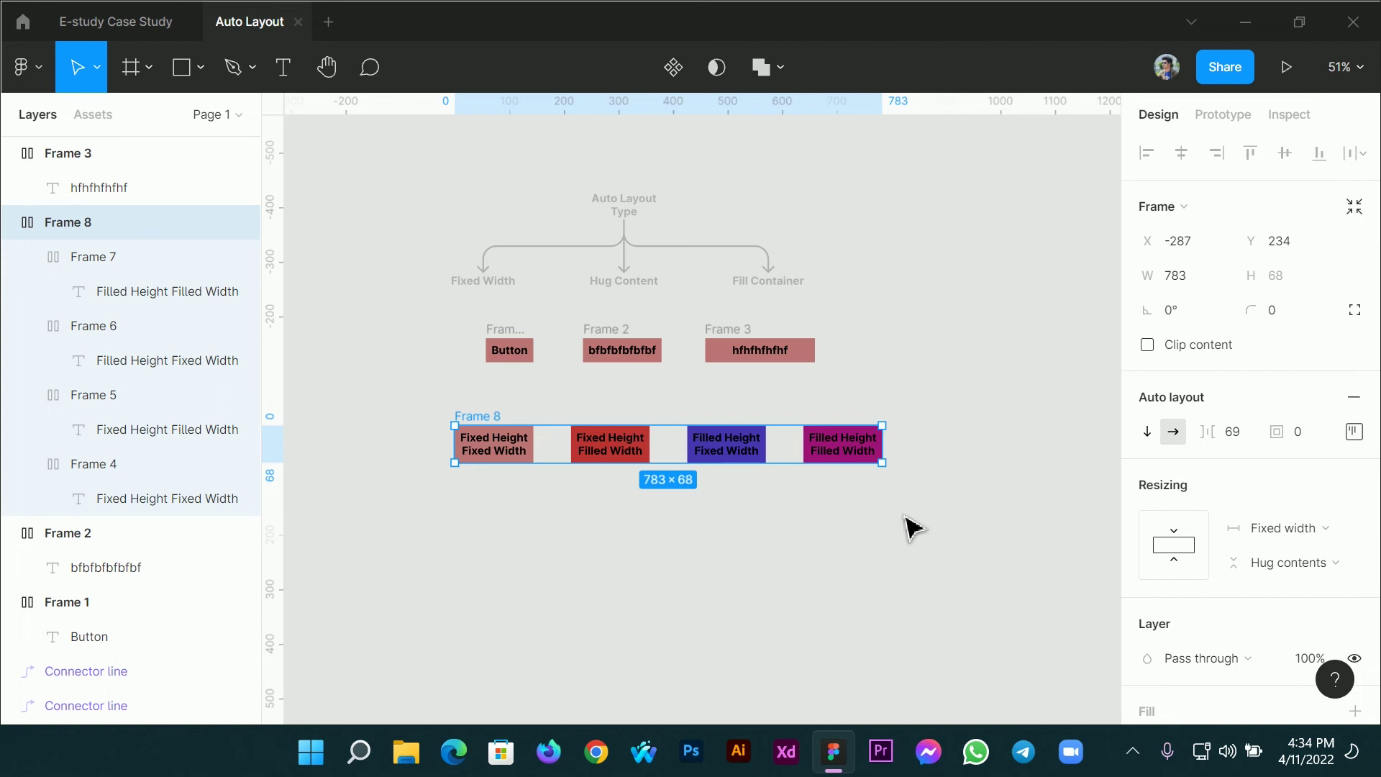
{"action": "left_click_drag", "start_coordinate": [908, 491], "coordinate": [1074, 668]}
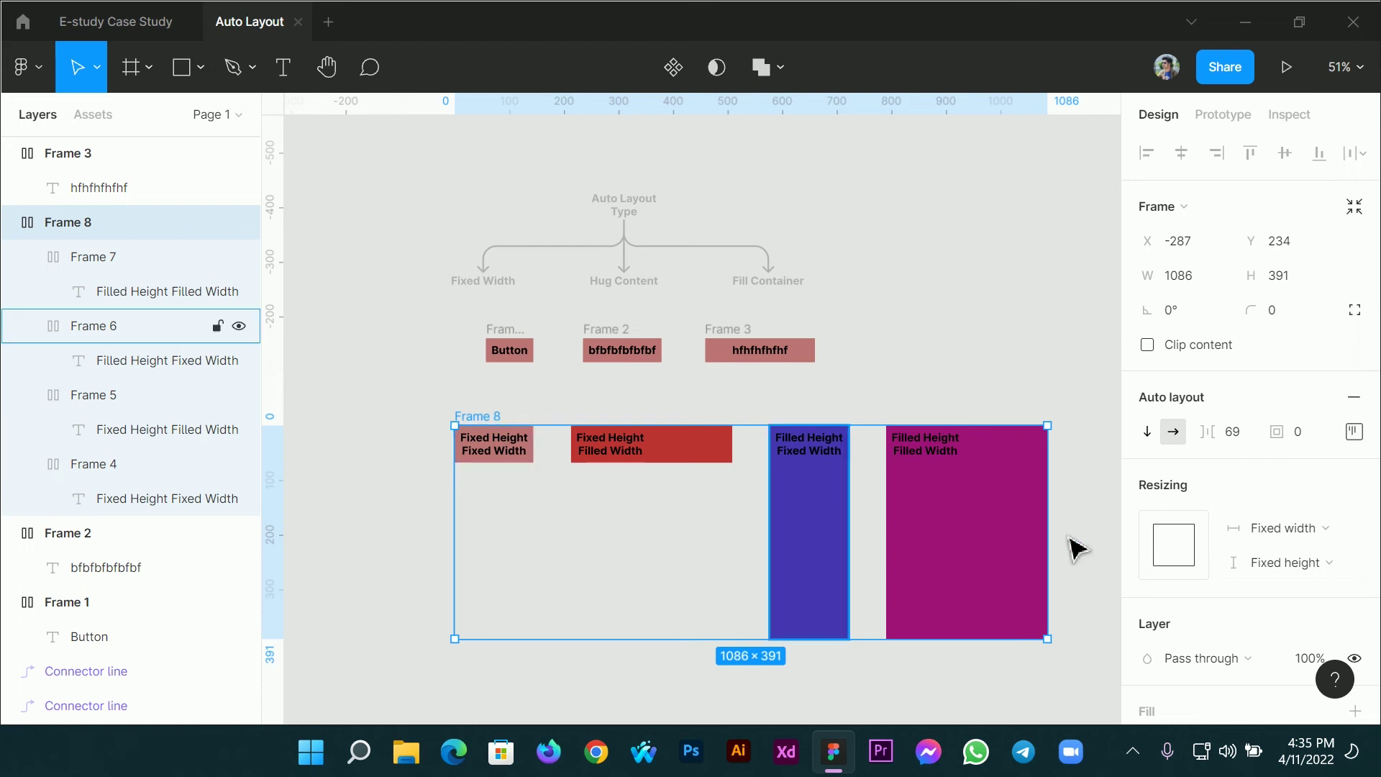
{"action": "scroll", "coordinate": [1275, 584], "scroll_direction": "down", "scroll_amount": 5}
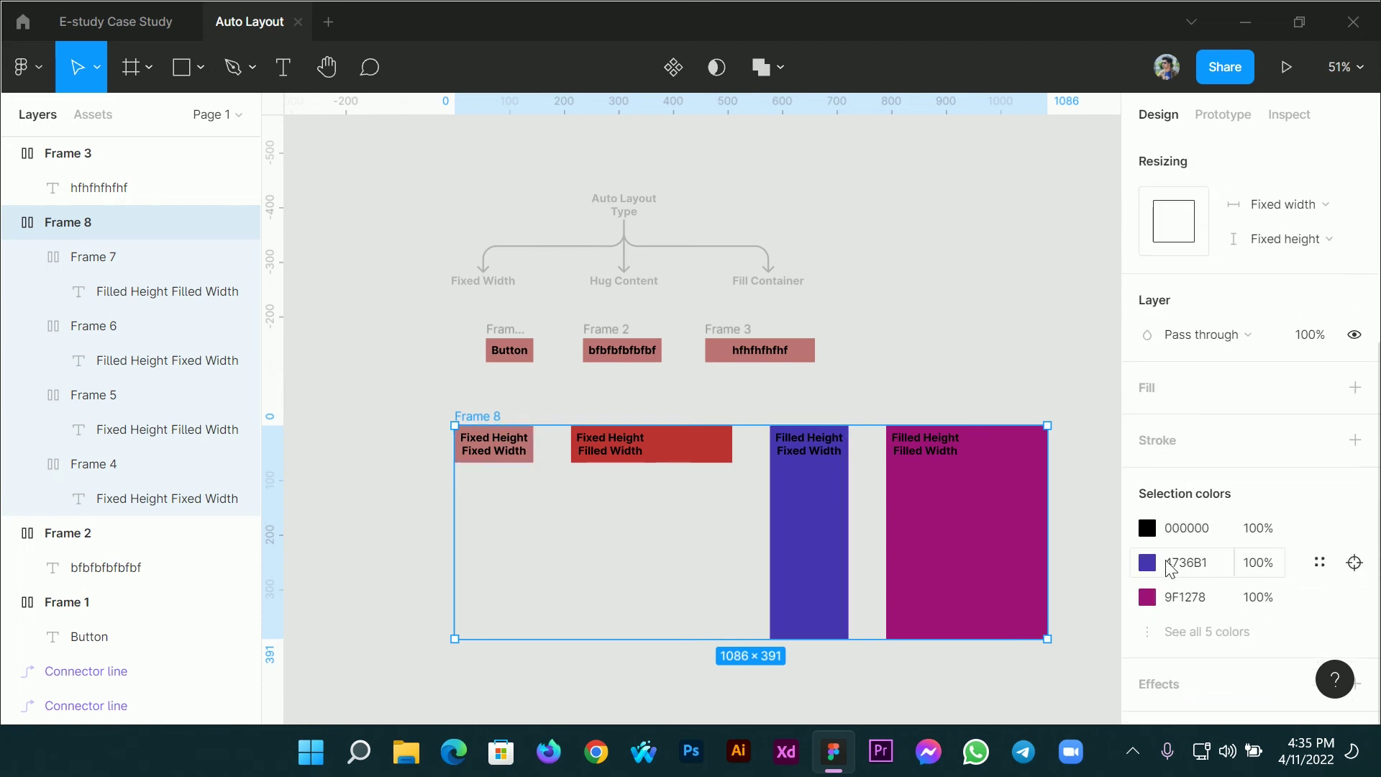
{"action": "left_click", "coordinate": [1355, 388]}
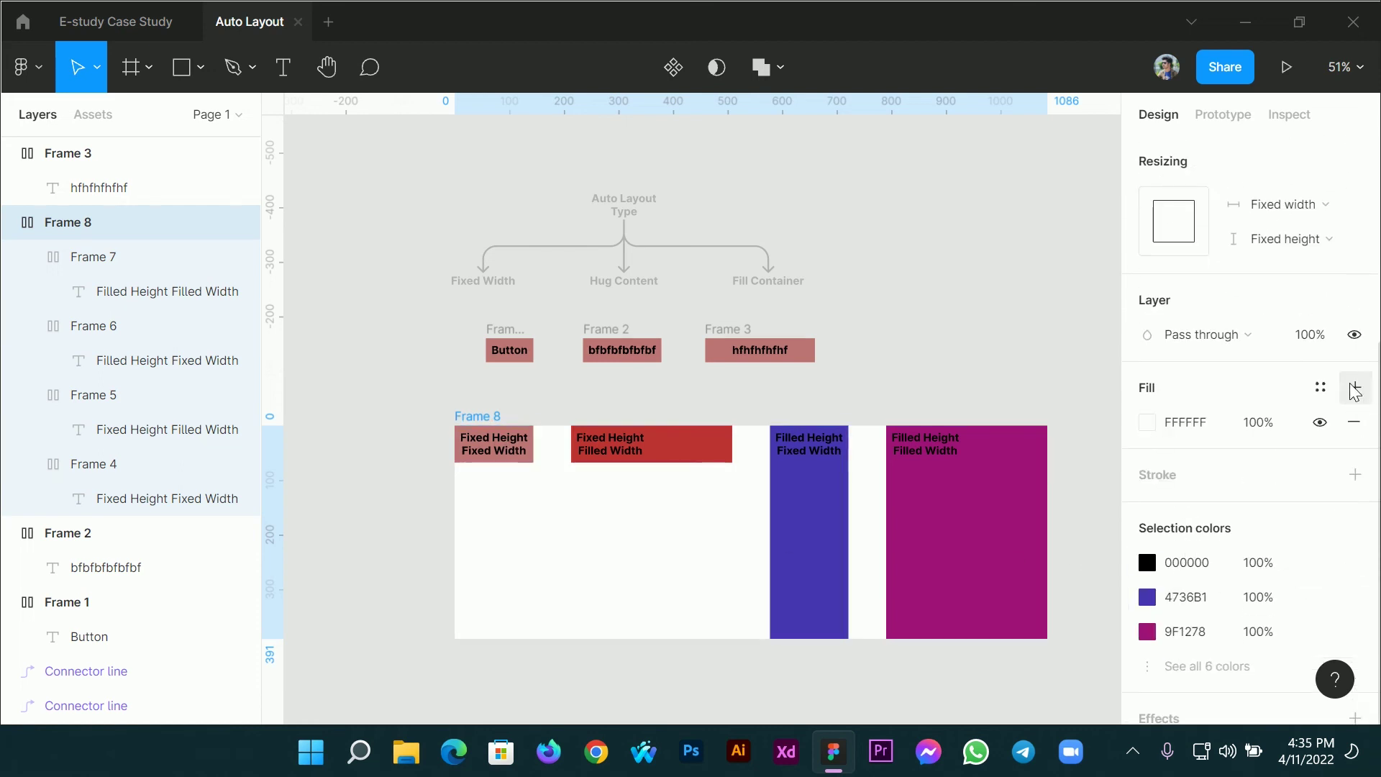
{"action": "left_click", "coordinate": [1148, 422]}
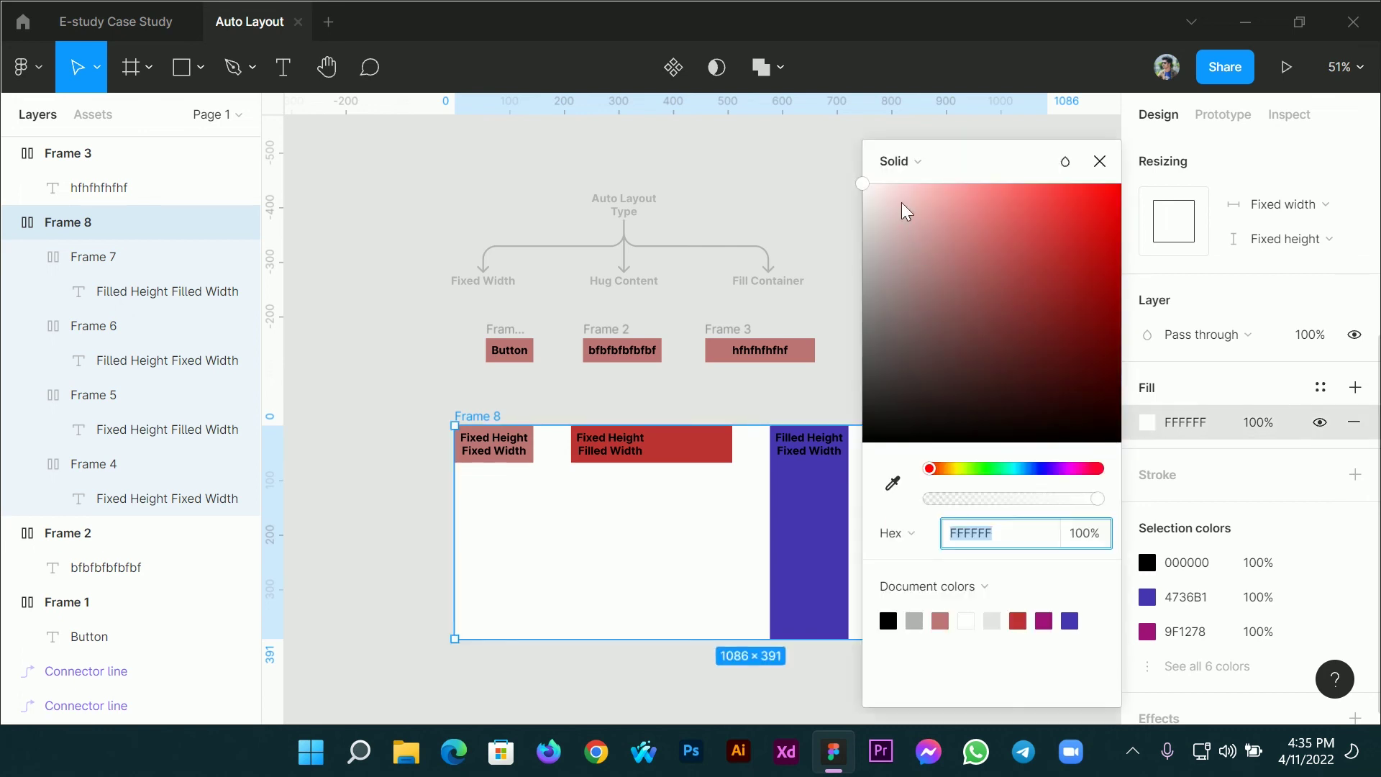
{"action": "left_click", "coordinate": [1100, 162]}
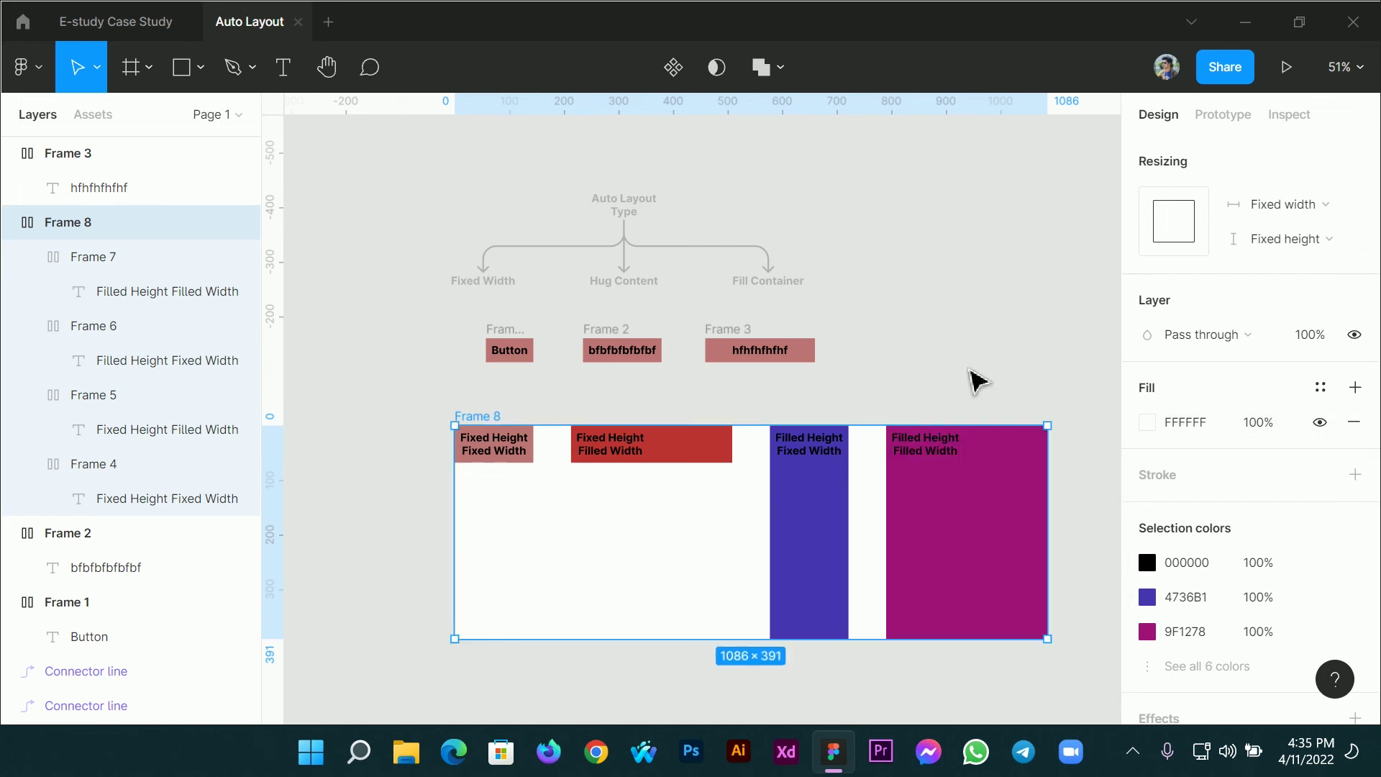
{"action": "left_click", "coordinate": [979, 365]}
Stretch Frame 8 further to about 1292 × 494 to demonstrate how the four buttons respond
{"action": "scroll", "coordinate": [899, 347], "scroll_direction": "down", "scroll_amount": 2}
{"action": "scroll", "coordinate": [879, 287], "scroll_direction": "right", "scroll_amount": 3}
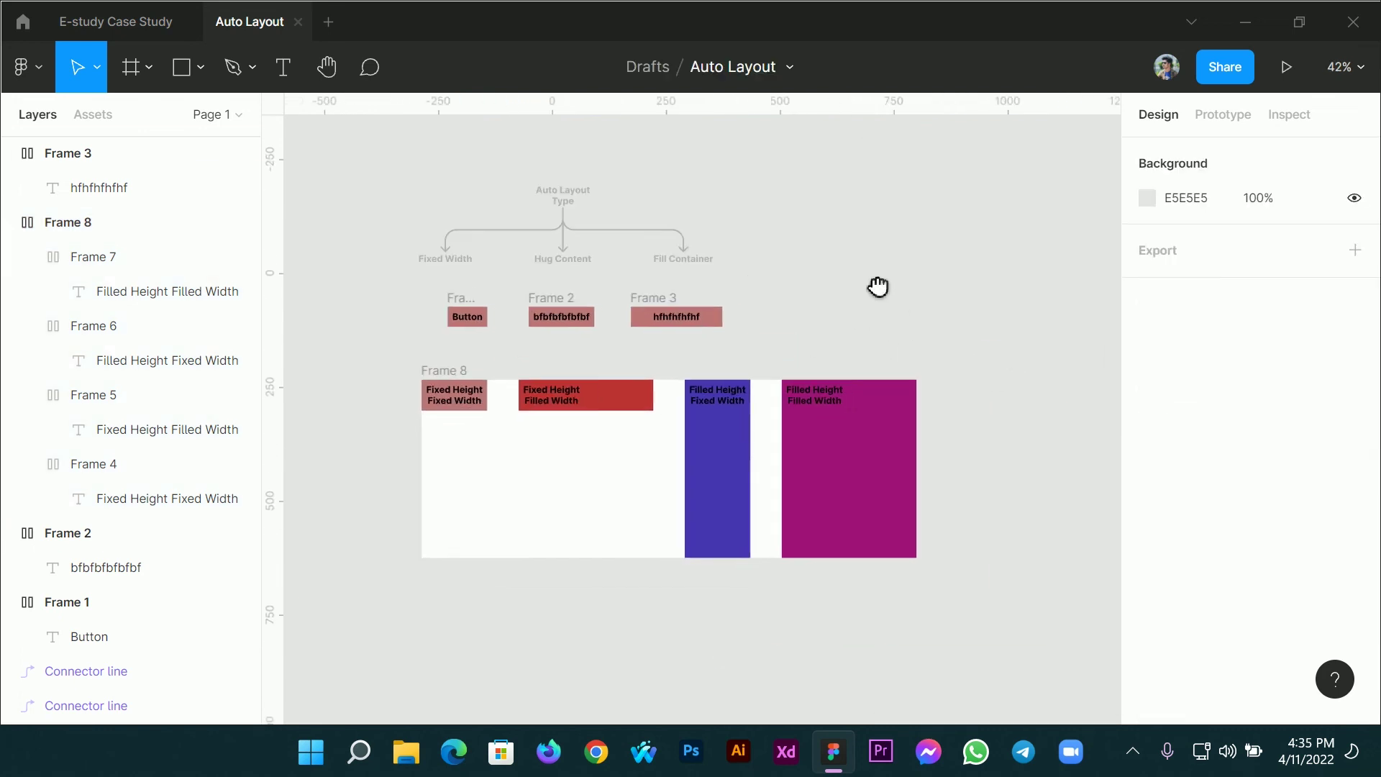
{"action": "scroll", "coordinate": [793, 261], "scroll_direction": "up", "scroll_amount": 3}
{"action": "left_click_drag", "start_coordinate": [801, 268], "coordinate": [940, 274]}
{"action": "scroll", "coordinate": [870, 274], "scroll_direction": "down", "scroll_amount": 2}
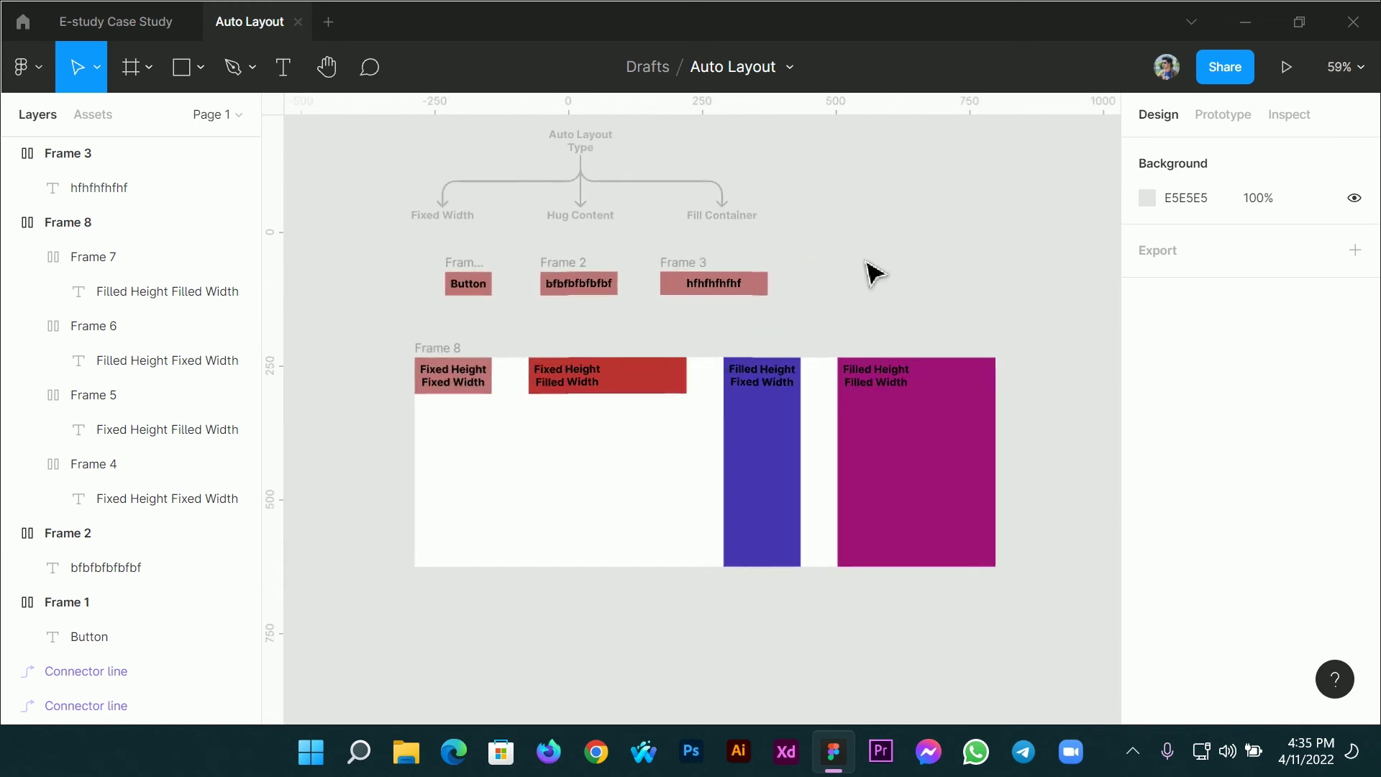
{"action": "left_click", "coordinate": [448, 360]}
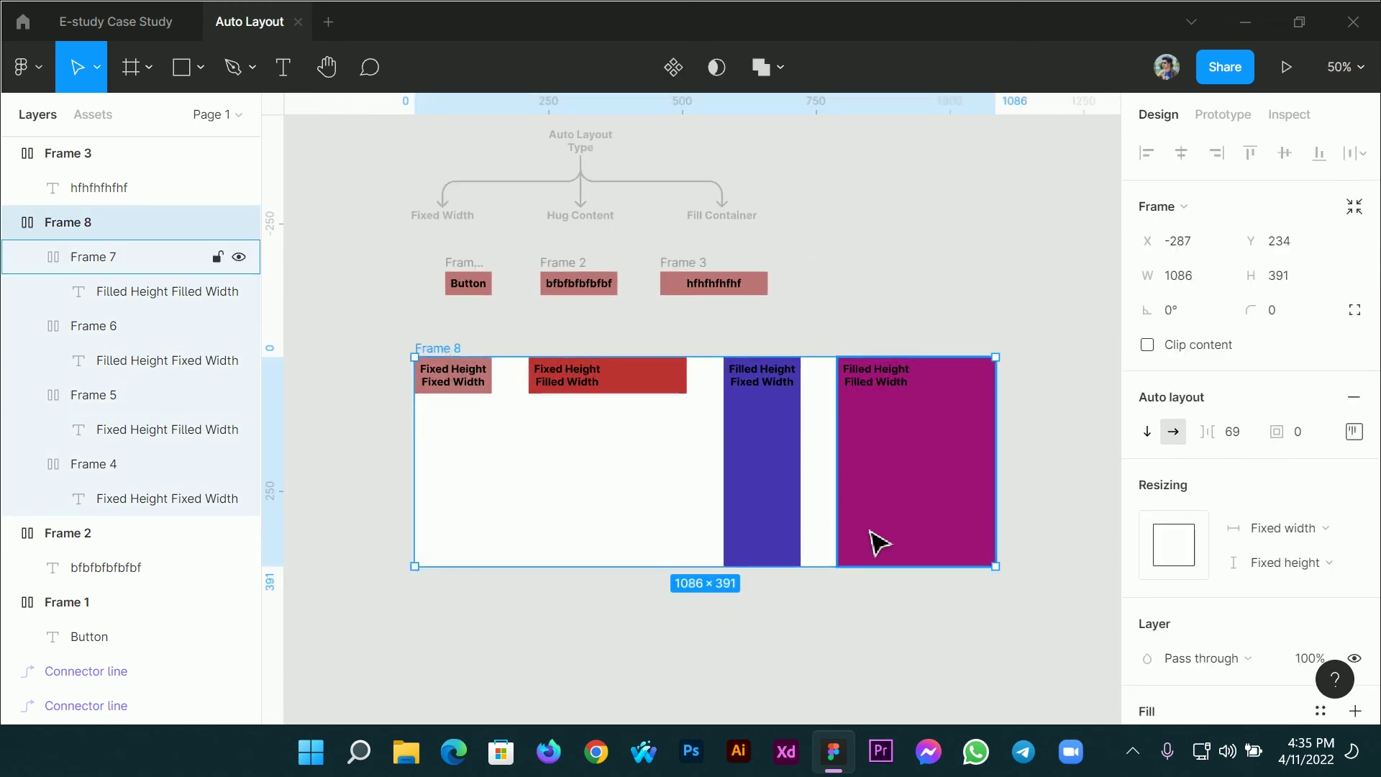
{"action": "left_click_drag", "start_coordinate": [1023, 592], "coordinate": [785, 648]}
{"action": "scroll", "coordinate": [996, 568], "scroll_direction": "left", "scroll_amount": 5}
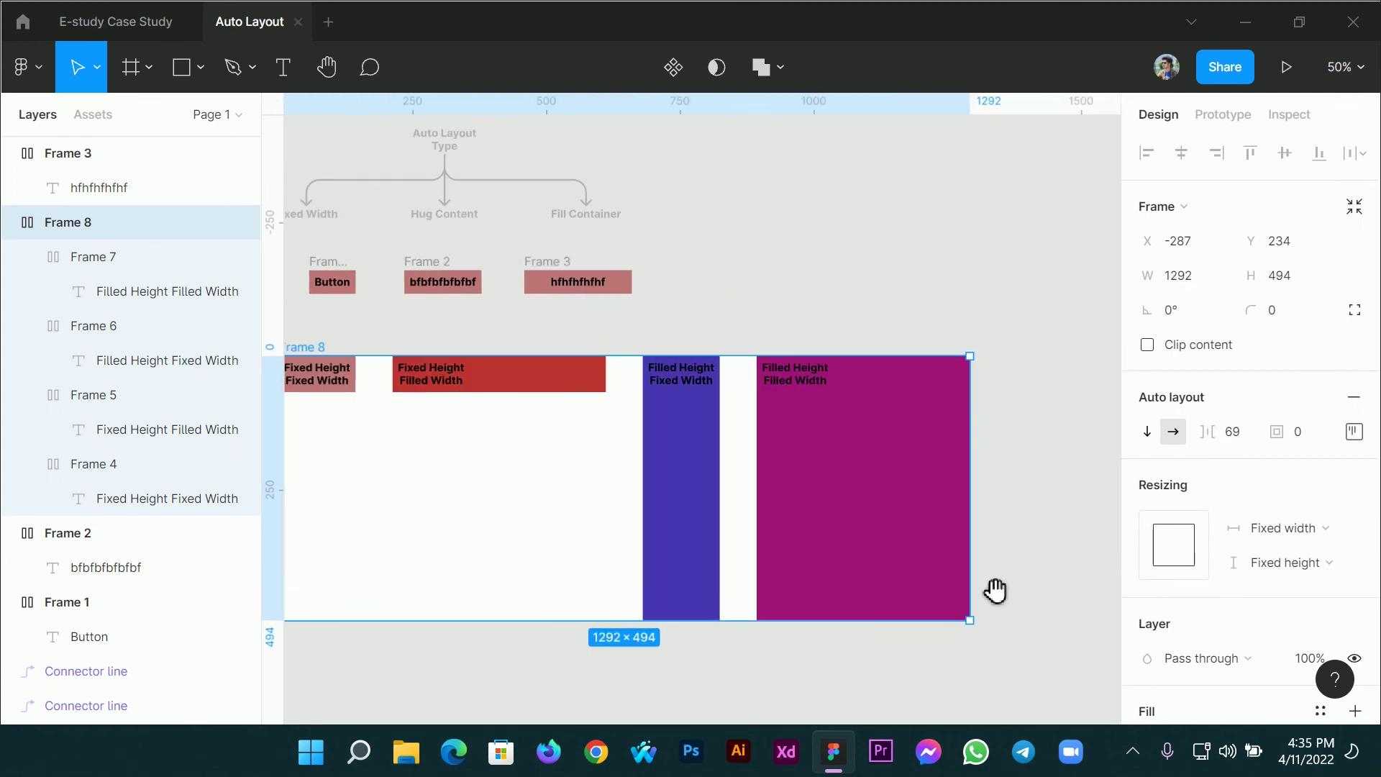
{"action": "scroll", "coordinate": [615, 705], "scroll_direction": "left", "scroll_amount": 2}
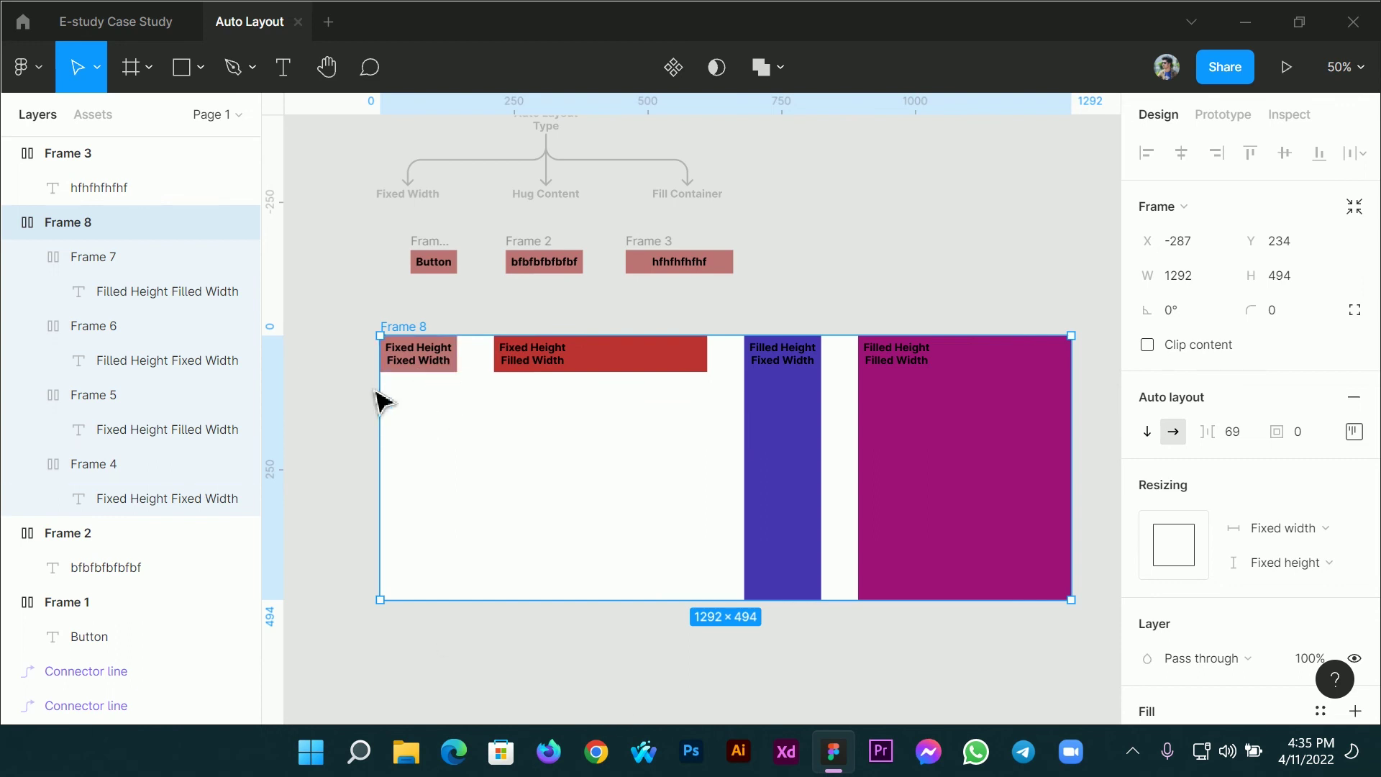
Select the "Fixed Height Fixed Width" button and compare its size and resizing settings with the other buttons in the enlarged frame
{"action": "left_click", "coordinate": [433, 366]}
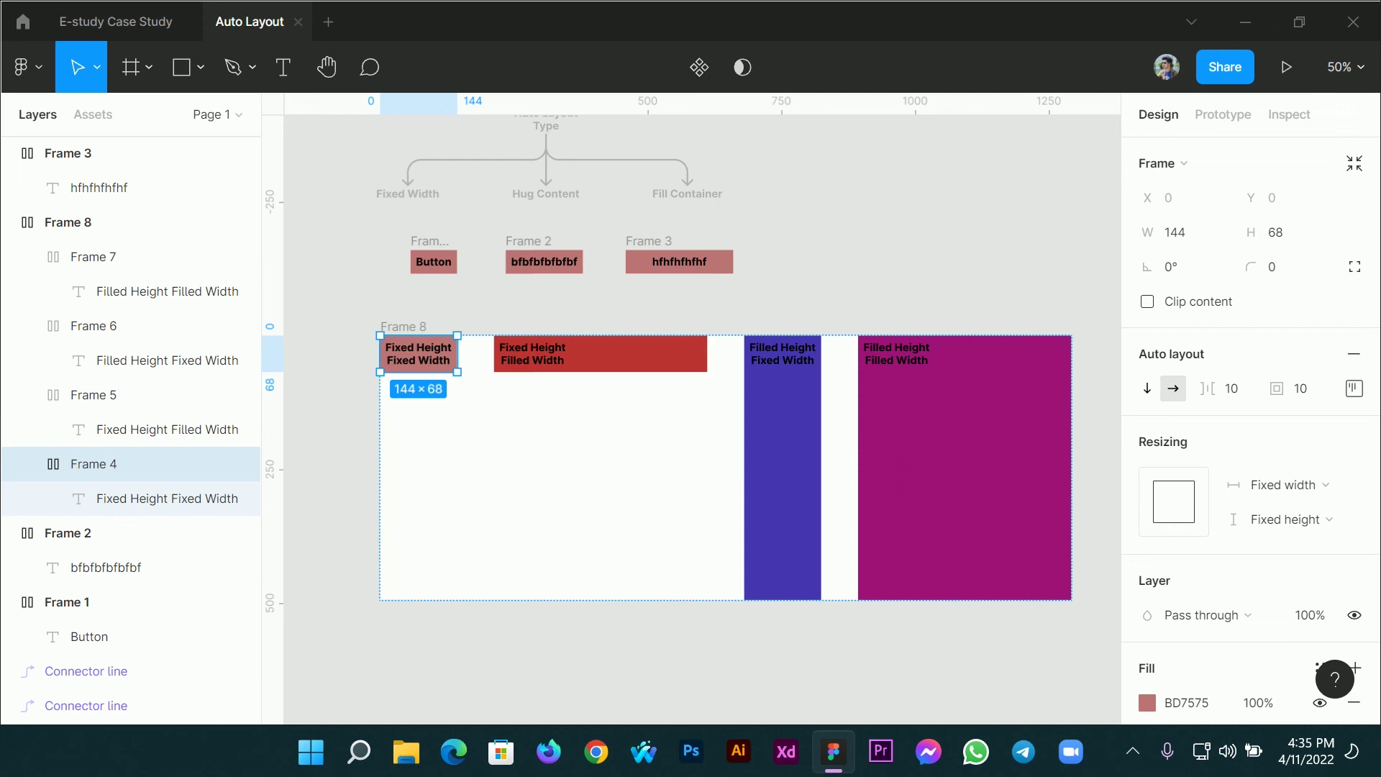
{"action": "left_click_drag", "start_coordinate": [691, 475], "coordinate": [565, 451]}
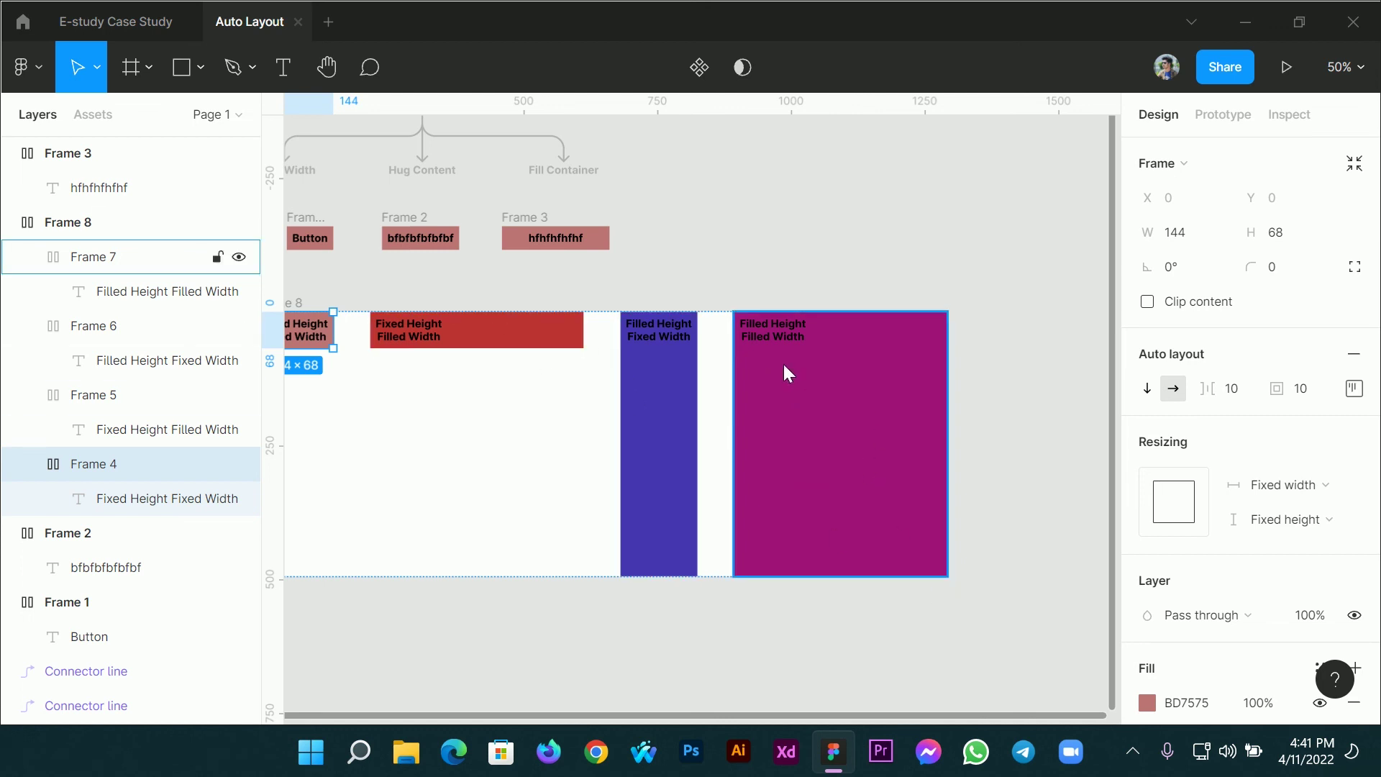
{"action": "scroll", "coordinate": [755, 374], "scroll_direction": "down", "scroll_amount": 2}
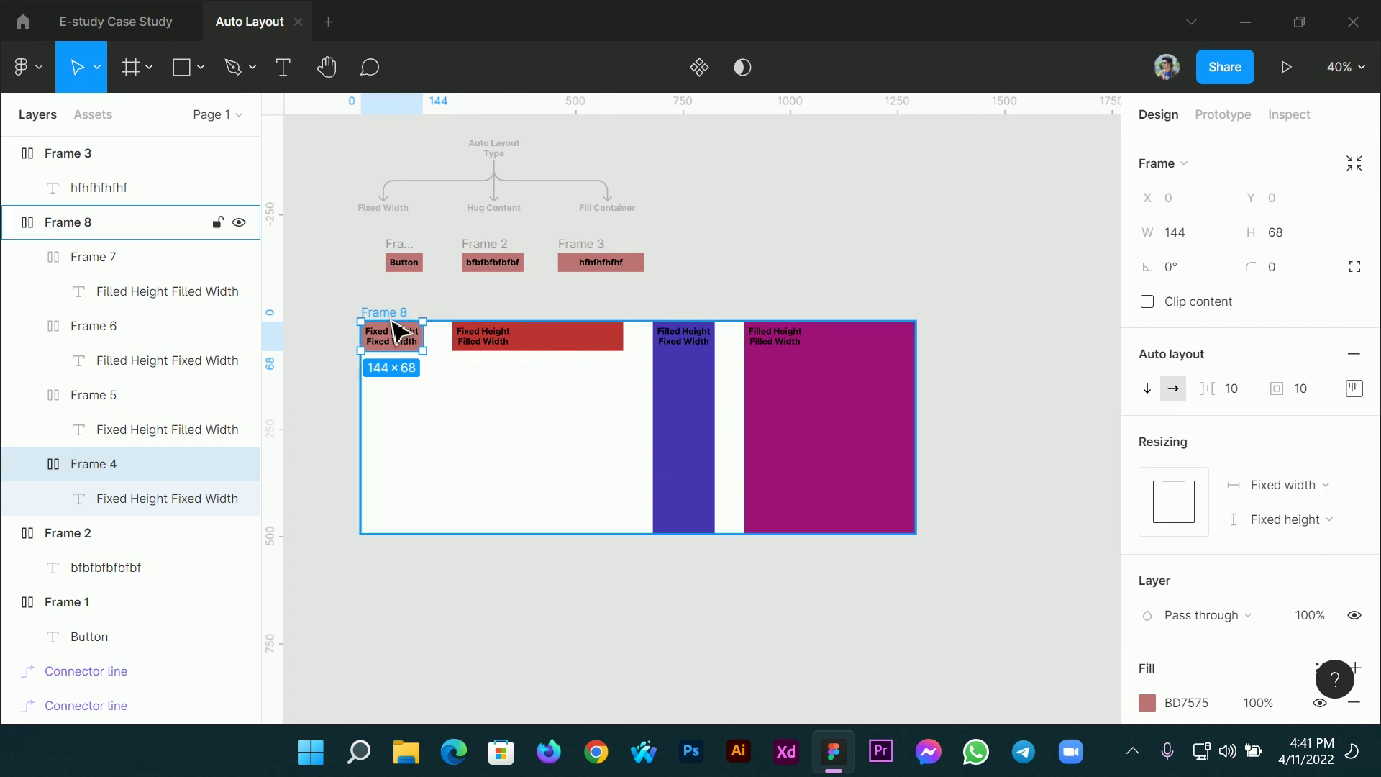
Resize the whole Frame 8 to about 1534 × 624, growing it in both width and height
{"action": "key", "text": "Escape"}
{"action": "left_click_drag", "start_coordinate": [943, 558], "coordinate": [984, 608]}
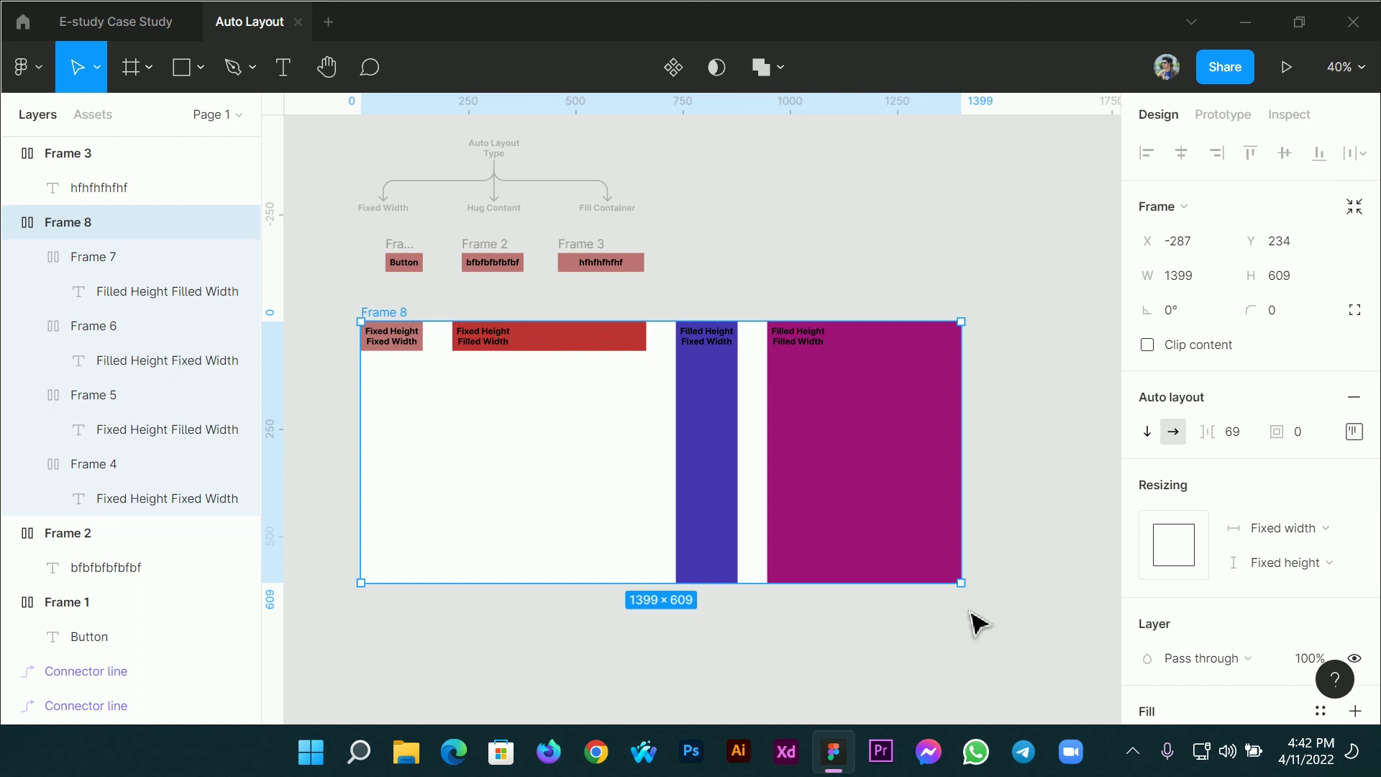
{"action": "left_click_drag", "start_coordinate": [988, 610], "coordinate": [1043, 615]}
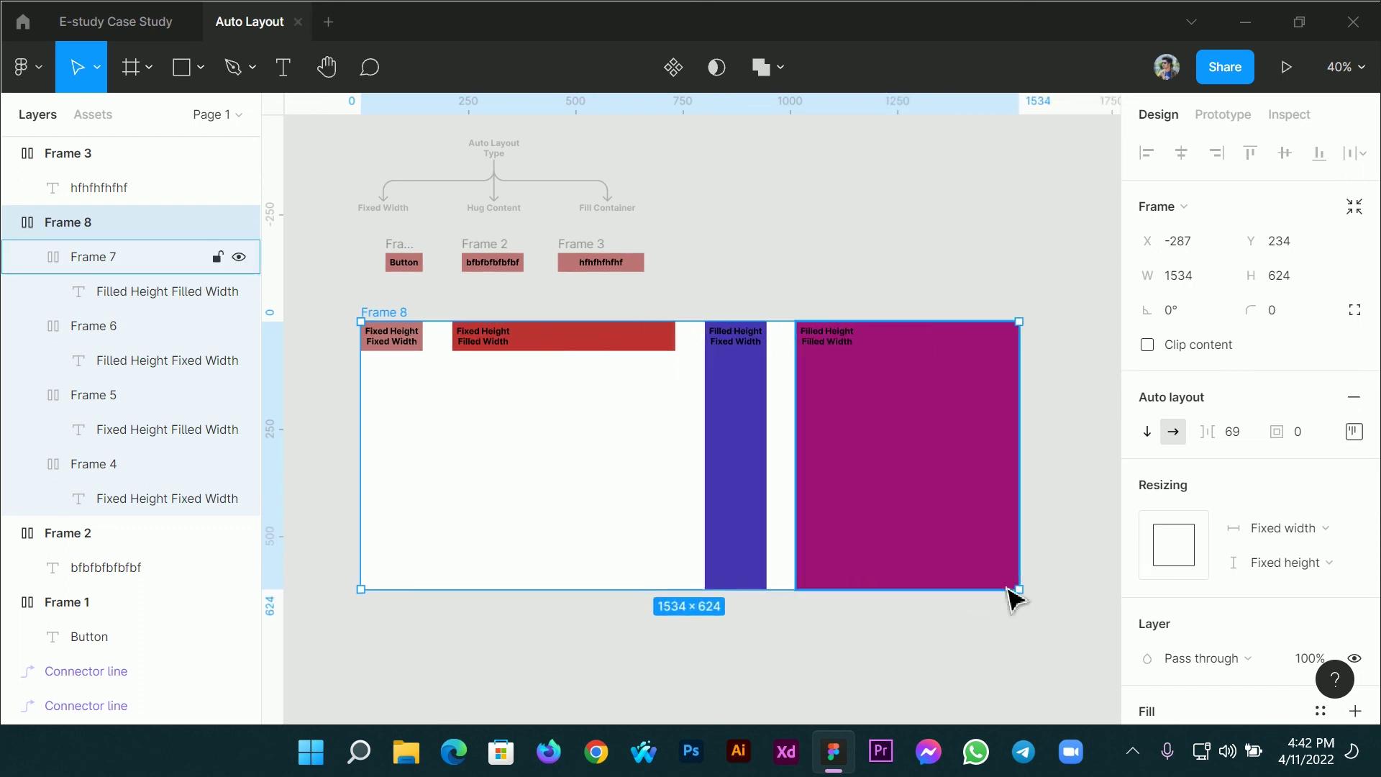